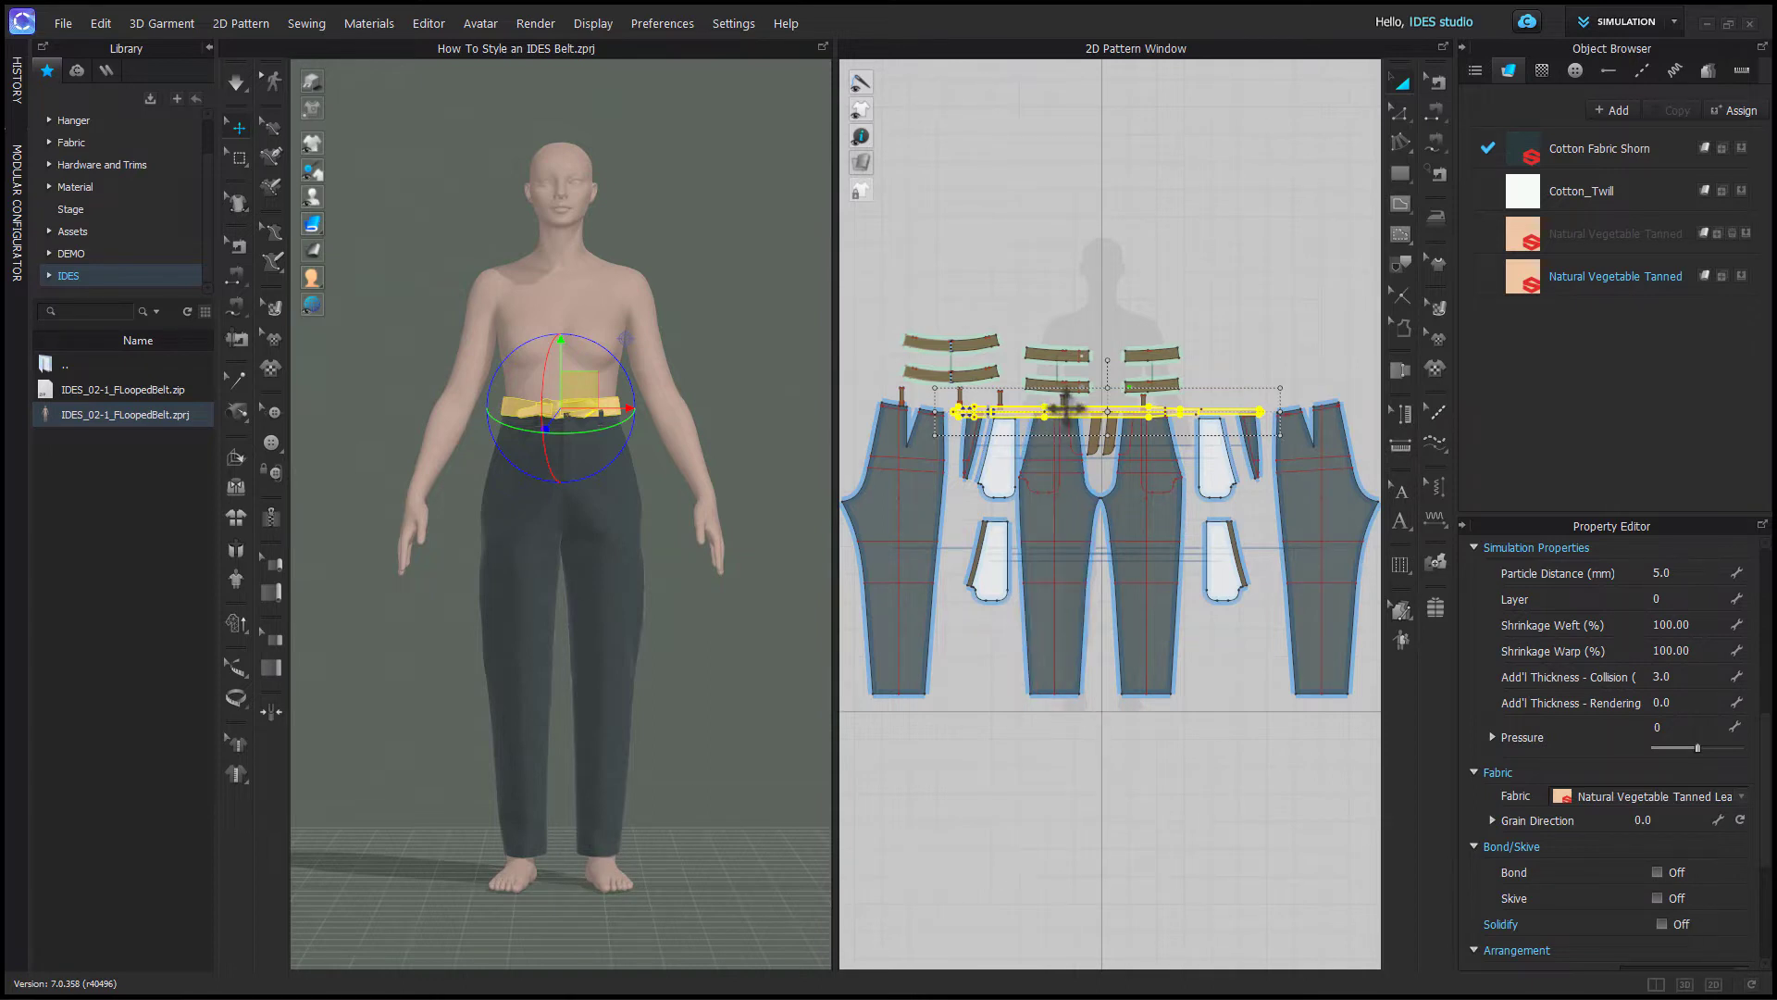
# - Move the belt pattern pieces above the avatar silhouette, clear of the trouser patterns, in the 2D pattern layout
pyautogui.moveTo(1067, 411); pyautogui.dragTo(1082, 224)
pyautogui.click(1109, 331)
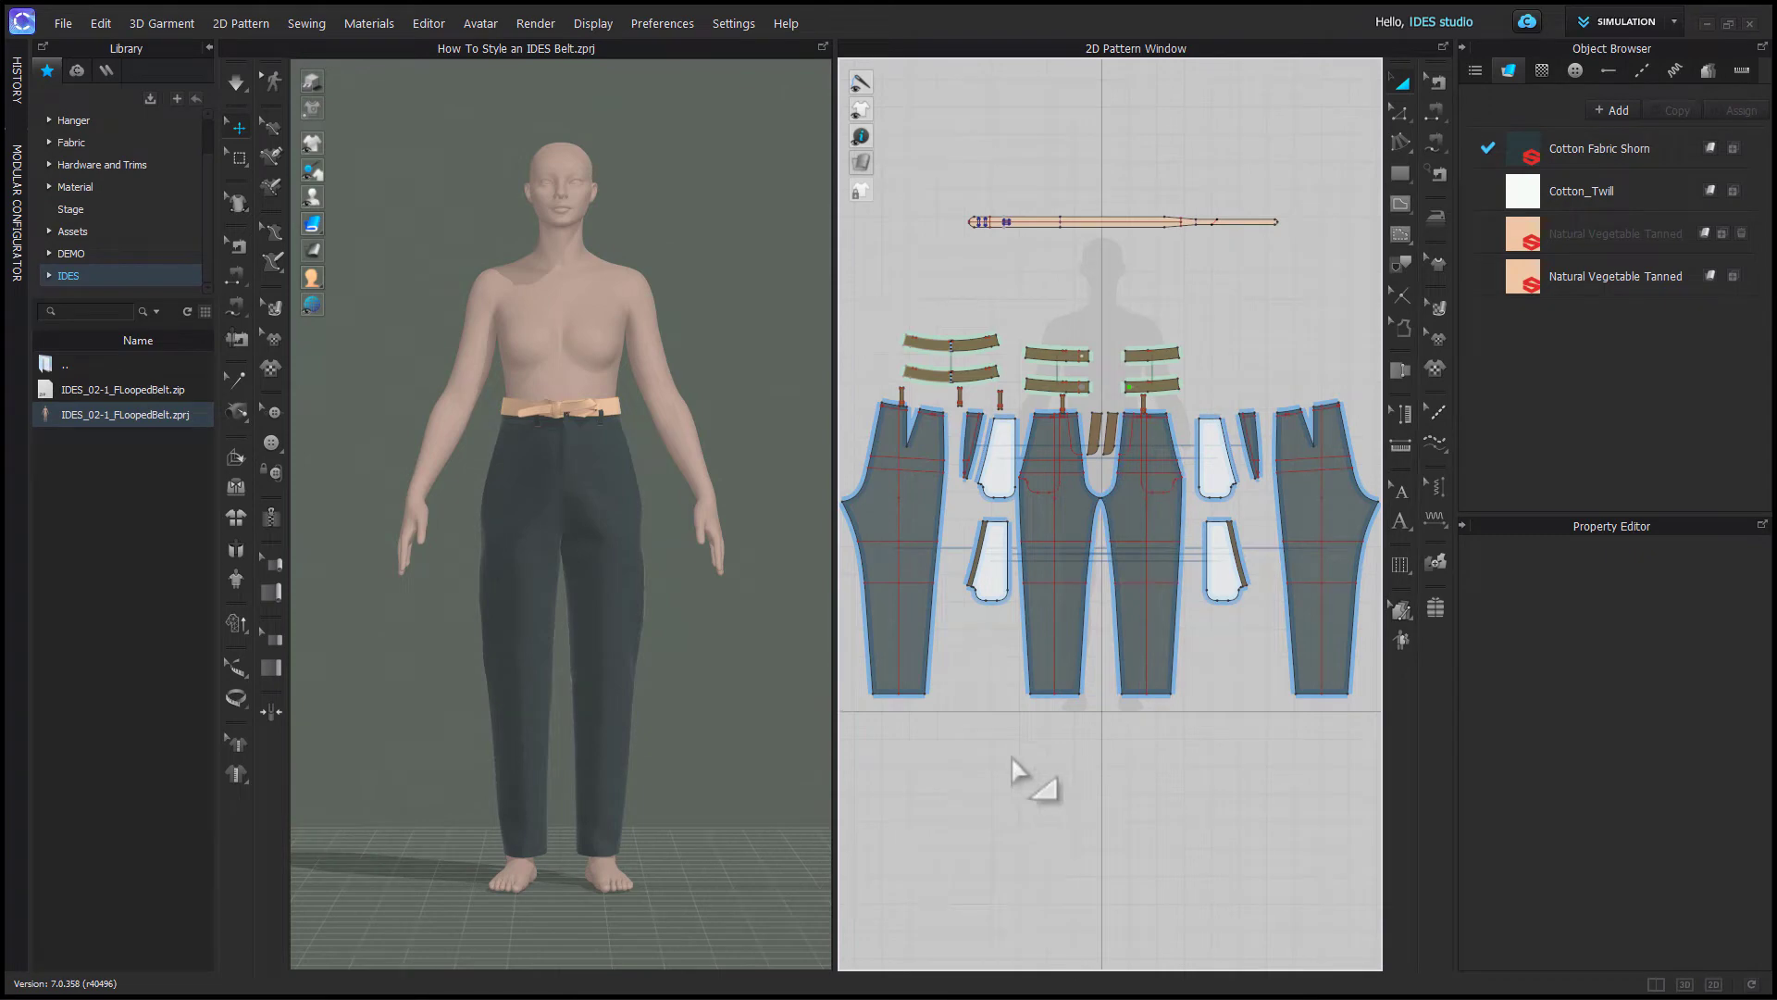
pyautogui.moveTo(945, 174); pyautogui.dragTo(1292, 278)
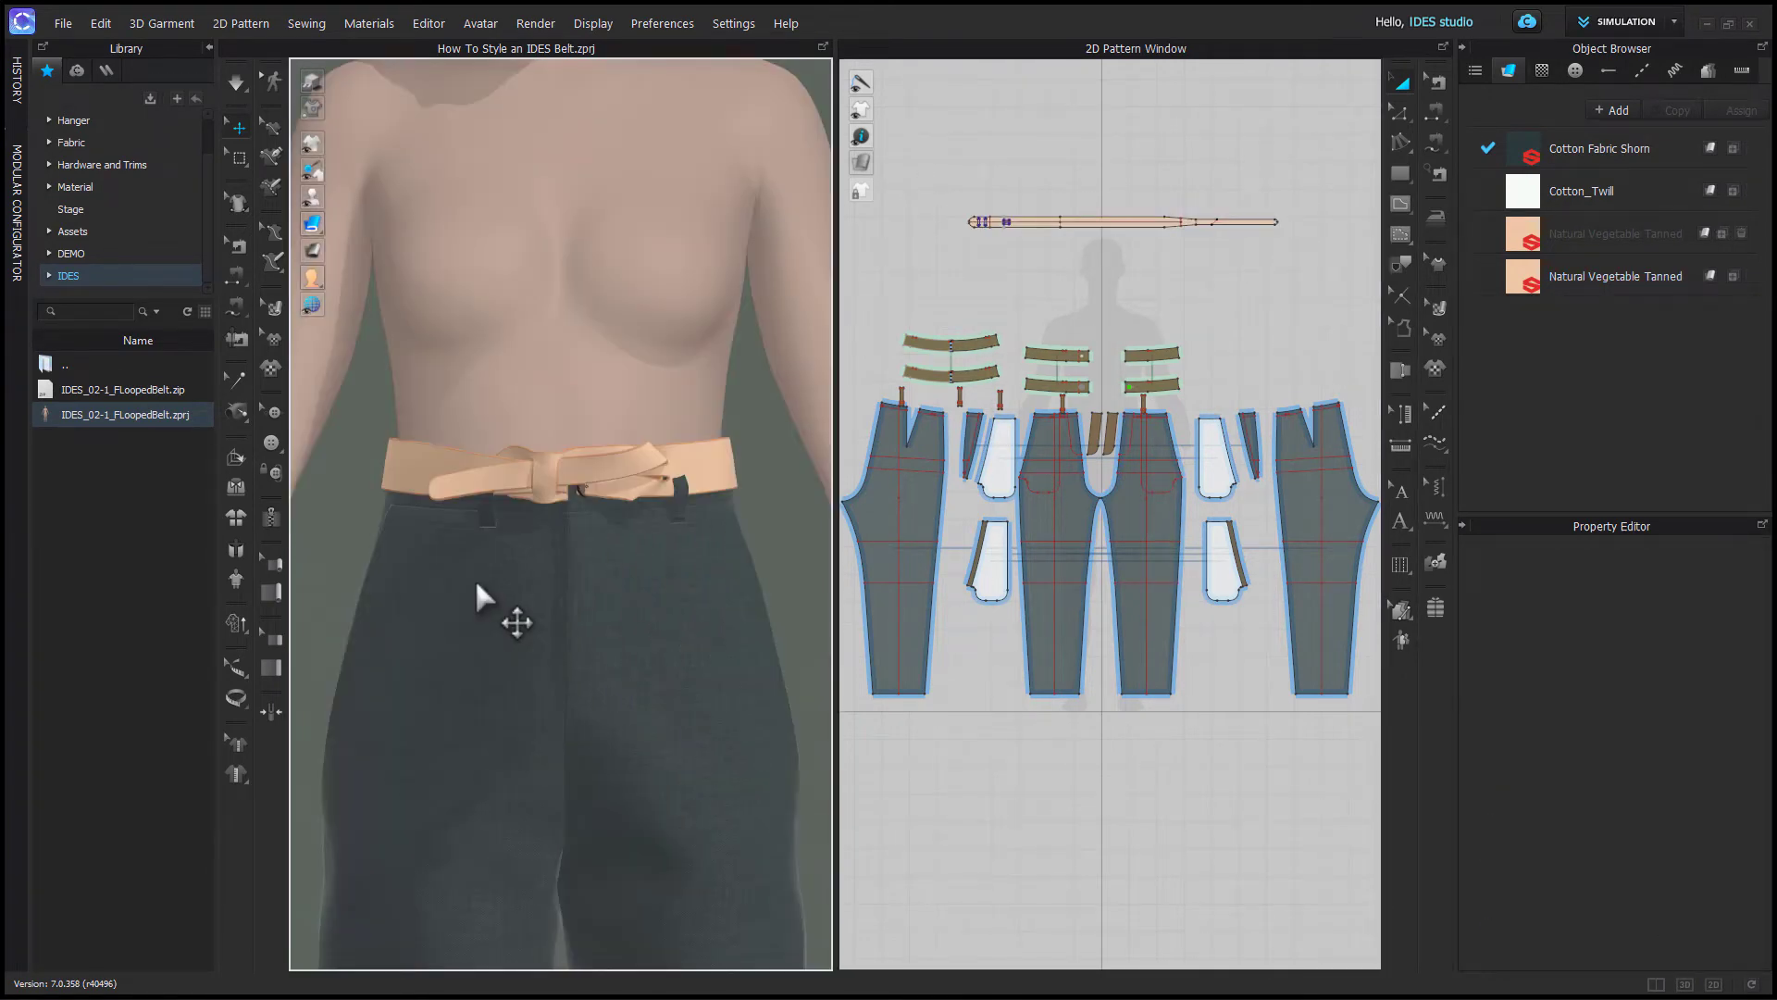
# - Freeze all the trouser pattern pieces, including the waistbands and pockets, while leaving the belt loops and belt out of the selection
pyautogui.scroll(-2, 1025, 469)
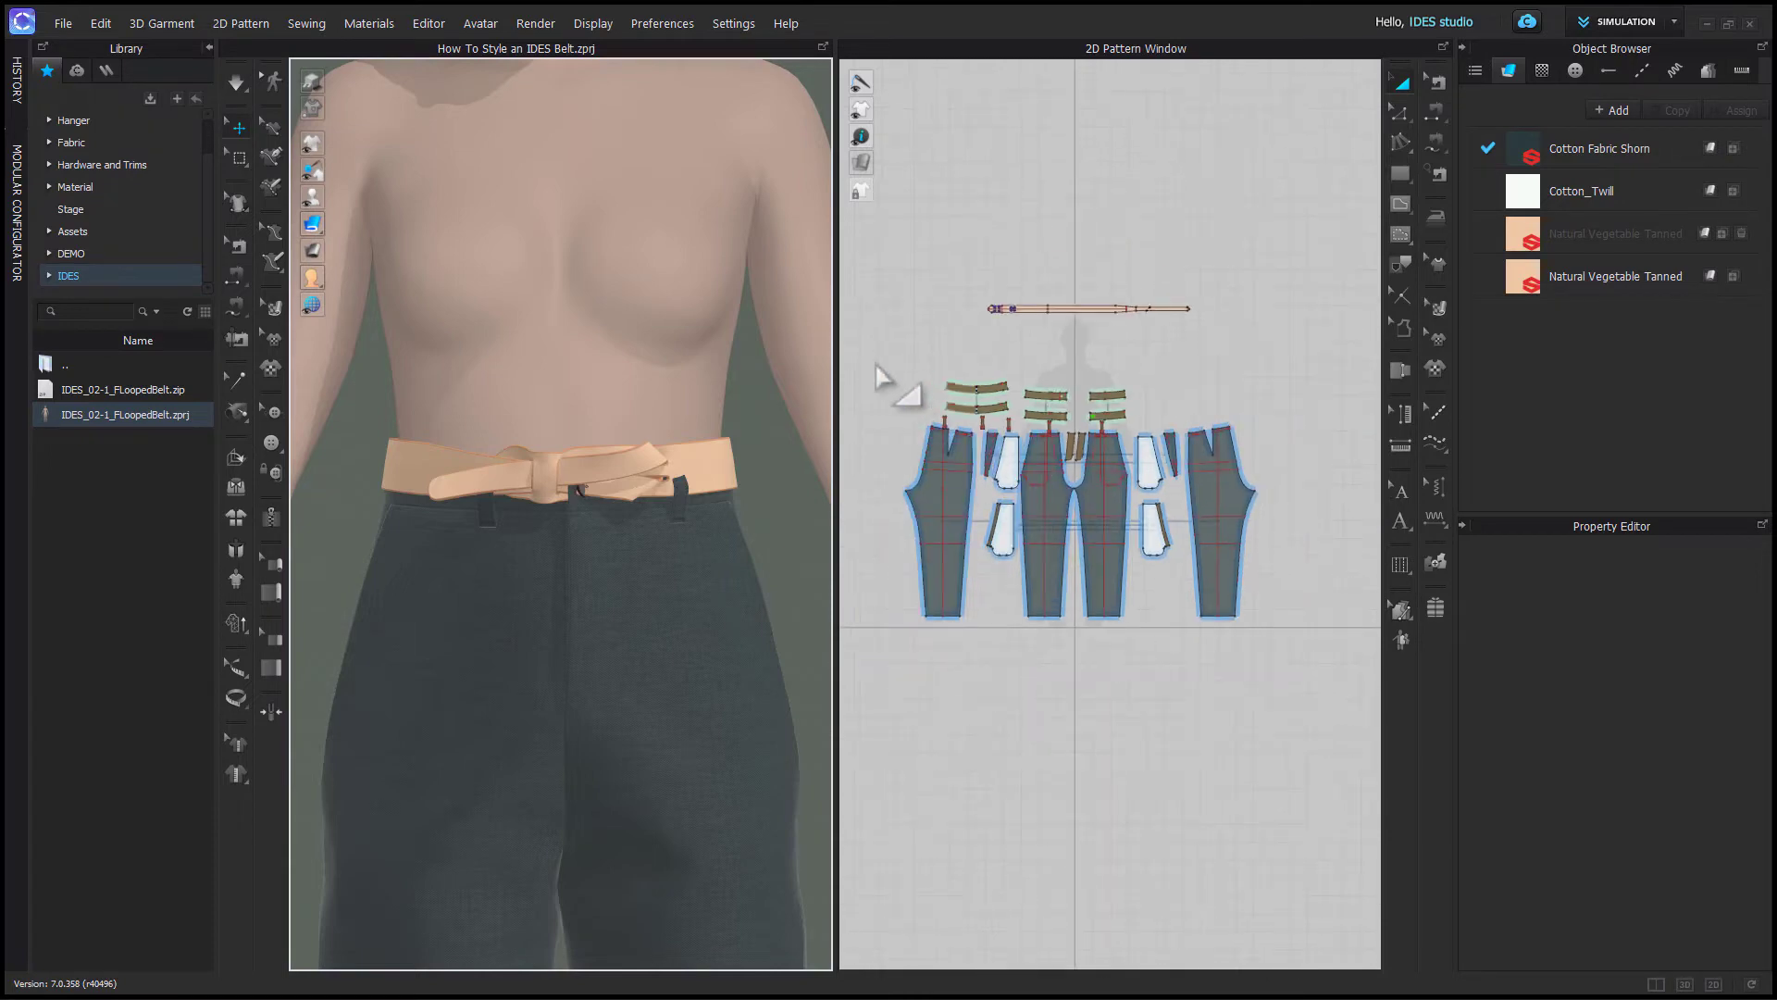
pyautogui.moveTo(877, 368); pyautogui.dragTo(1324, 717)
pyautogui.scroll(4, 907, 404)
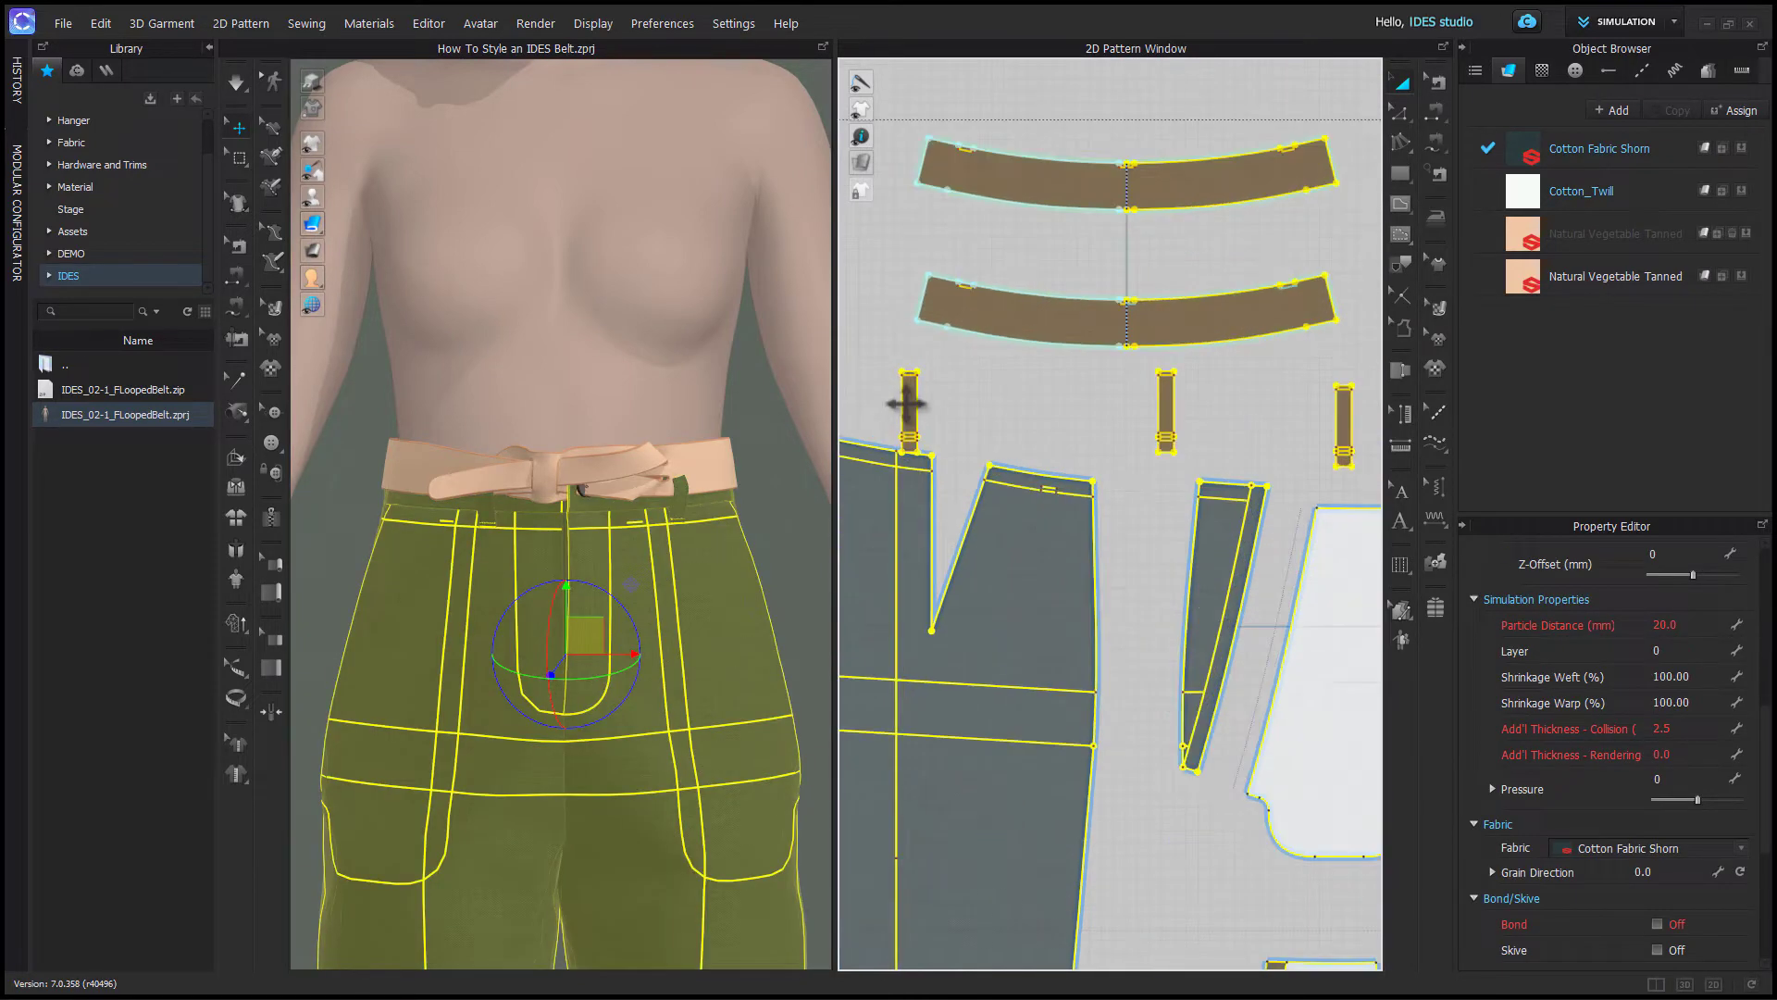
pyautogui.keyDown('shift'); pyautogui.click(907, 403); pyautogui.keyUp('shift')
pyautogui.keyDown('shift'); pyautogui.click(1166, 410); pyautogui.keyUp('shift')
pyautogui.keyDown('shift'); pyautogui.click(1345, 418); pyautogui.keyUp('shift')
pyautogui.moveTo(1339, 452); pyautogui.dragTo(925, 455, button='middle')
pyautogui.keyDown('shift'); pyautogui.click(1207, 427); pyautogui.keyUp('shift')
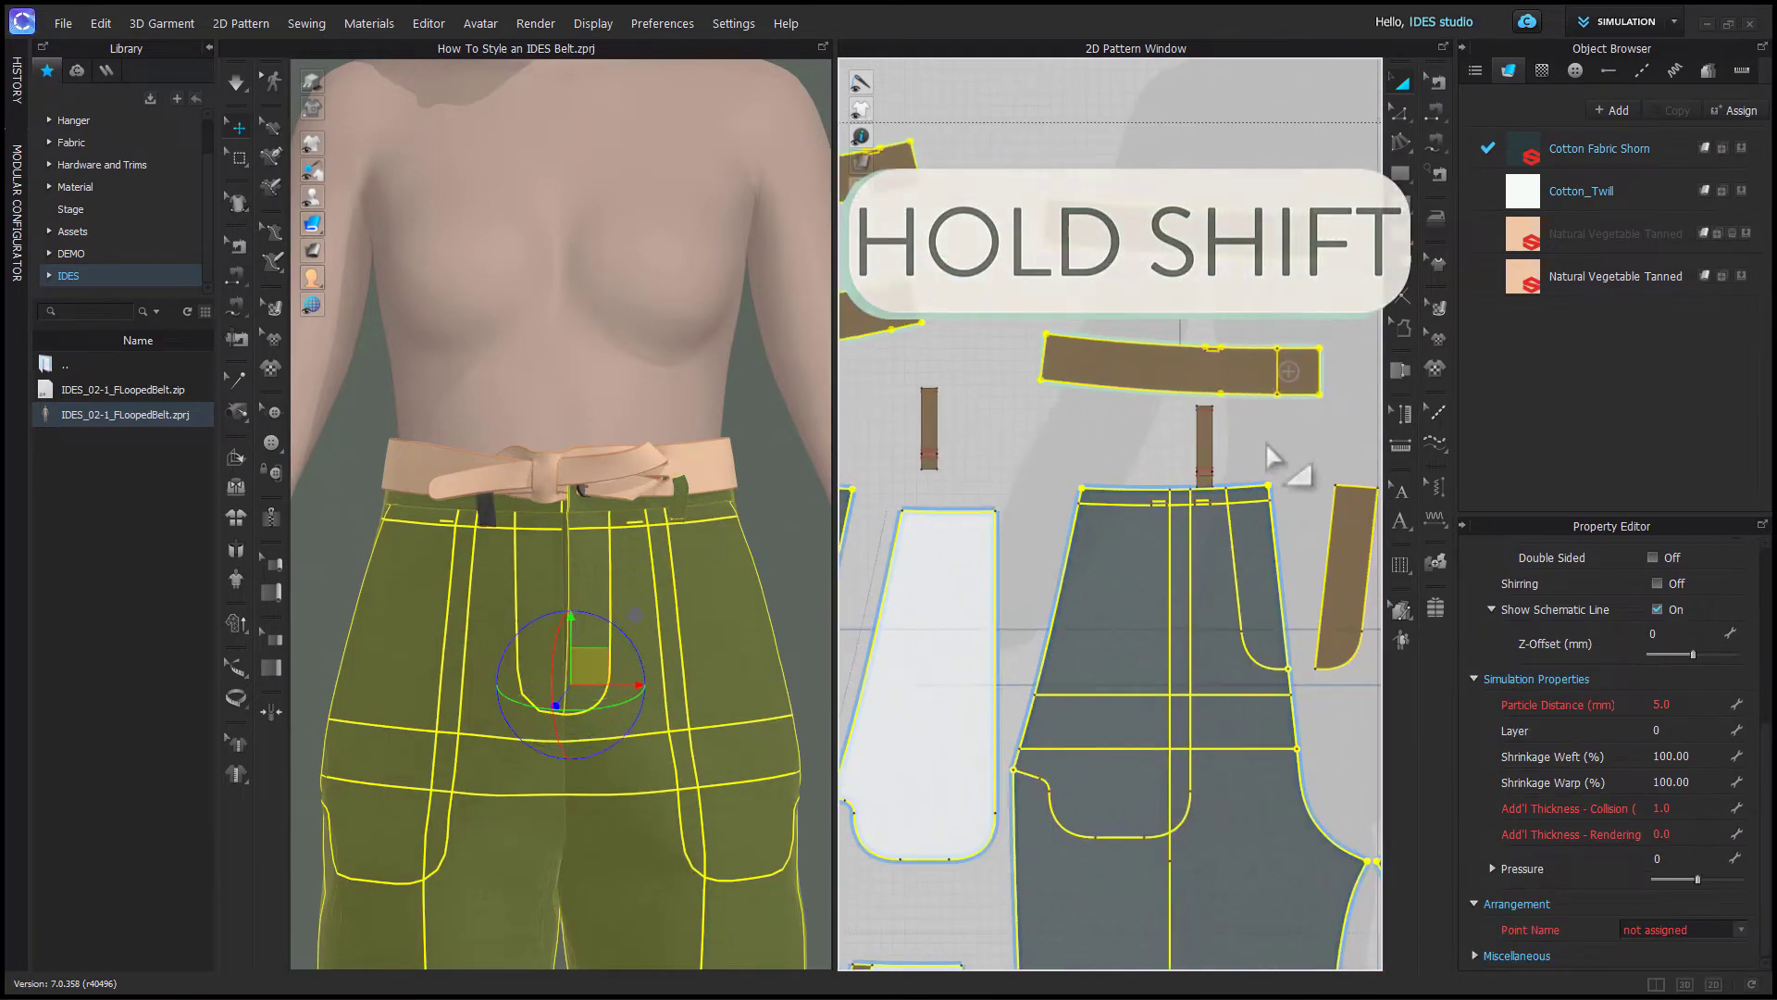
pyautogui.moveTo(1274, 456); pyautogui.dragTo(968, 492, button='middle')
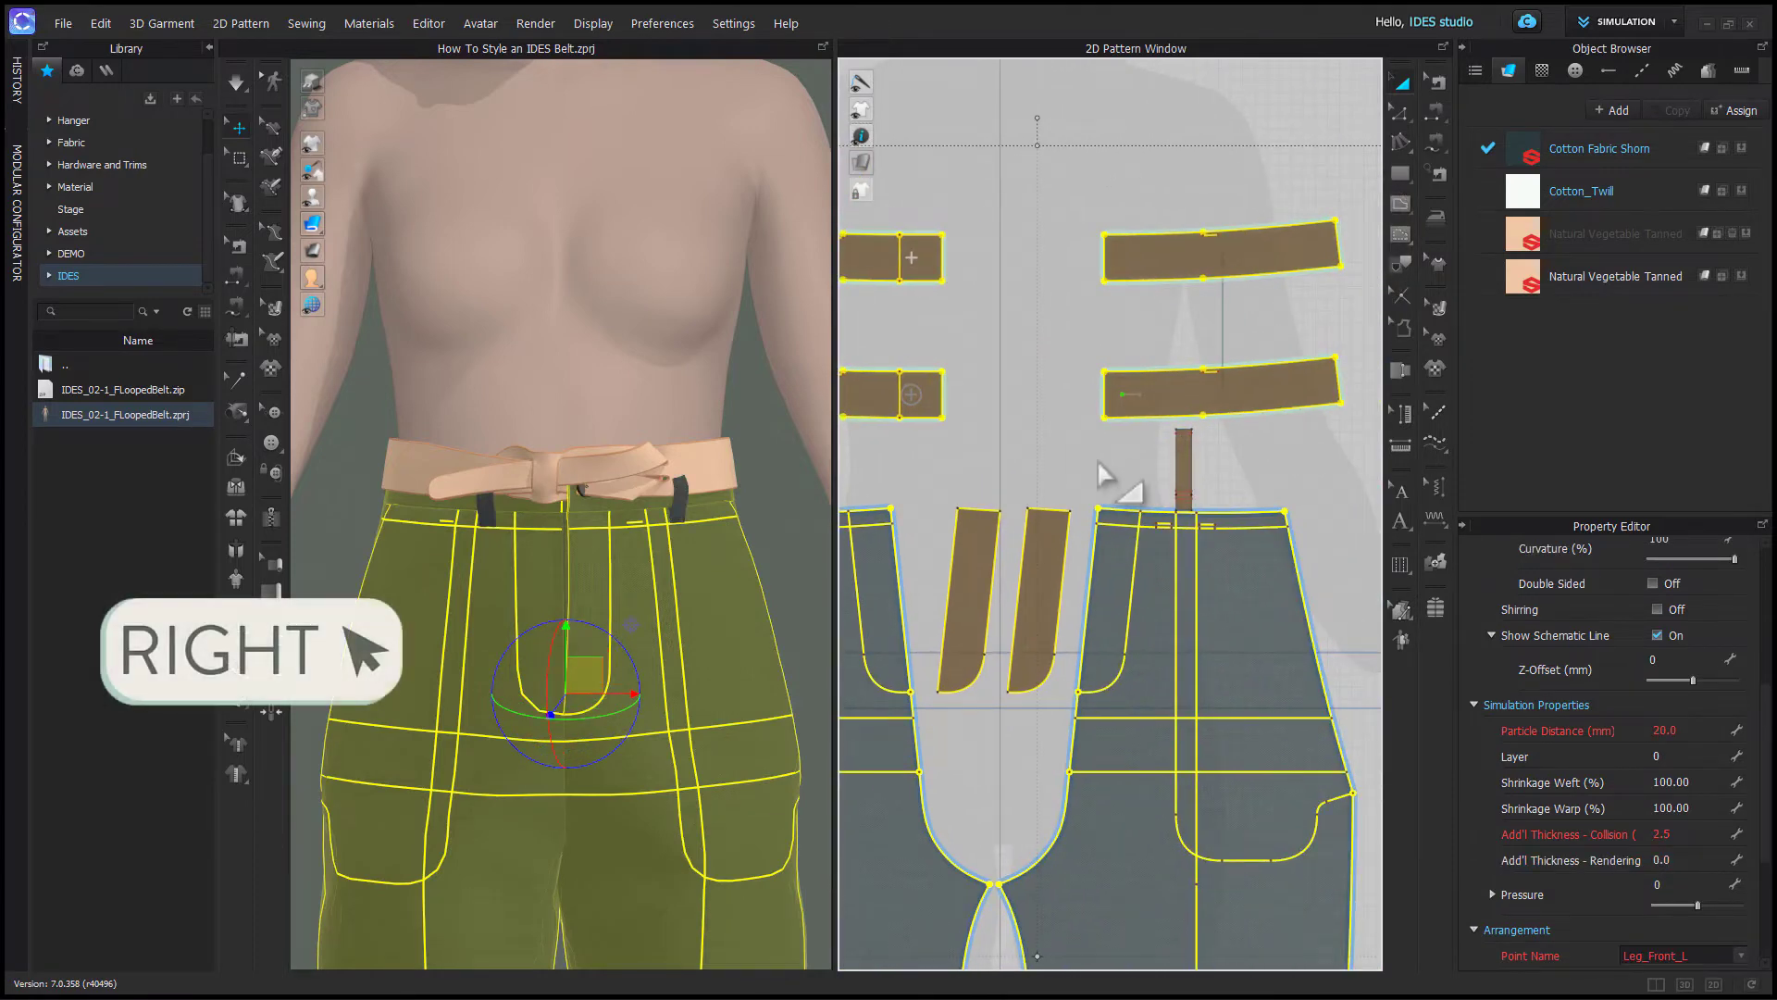
pyautogui.rightClick(585, 668)
pyautogui.click(687, 226)
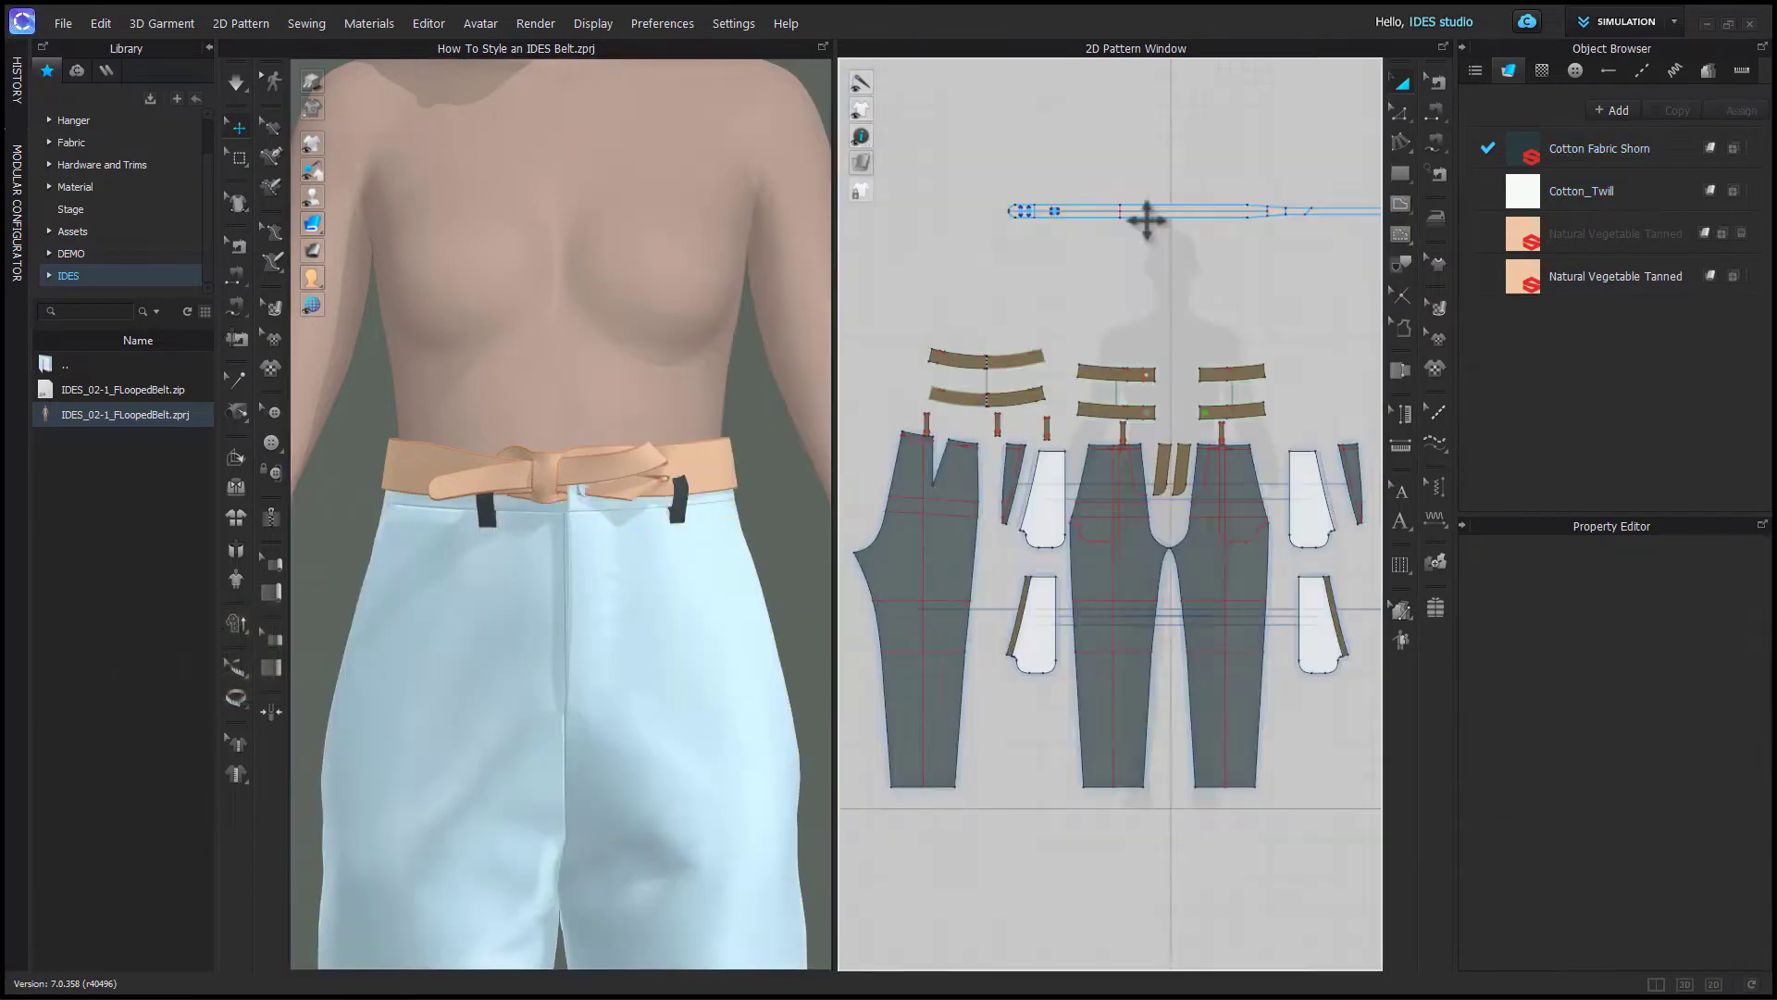
# - Lower the belt slightly on the avatar so that it sits over the trouser waistband
pyautogui.click(1147, 221)
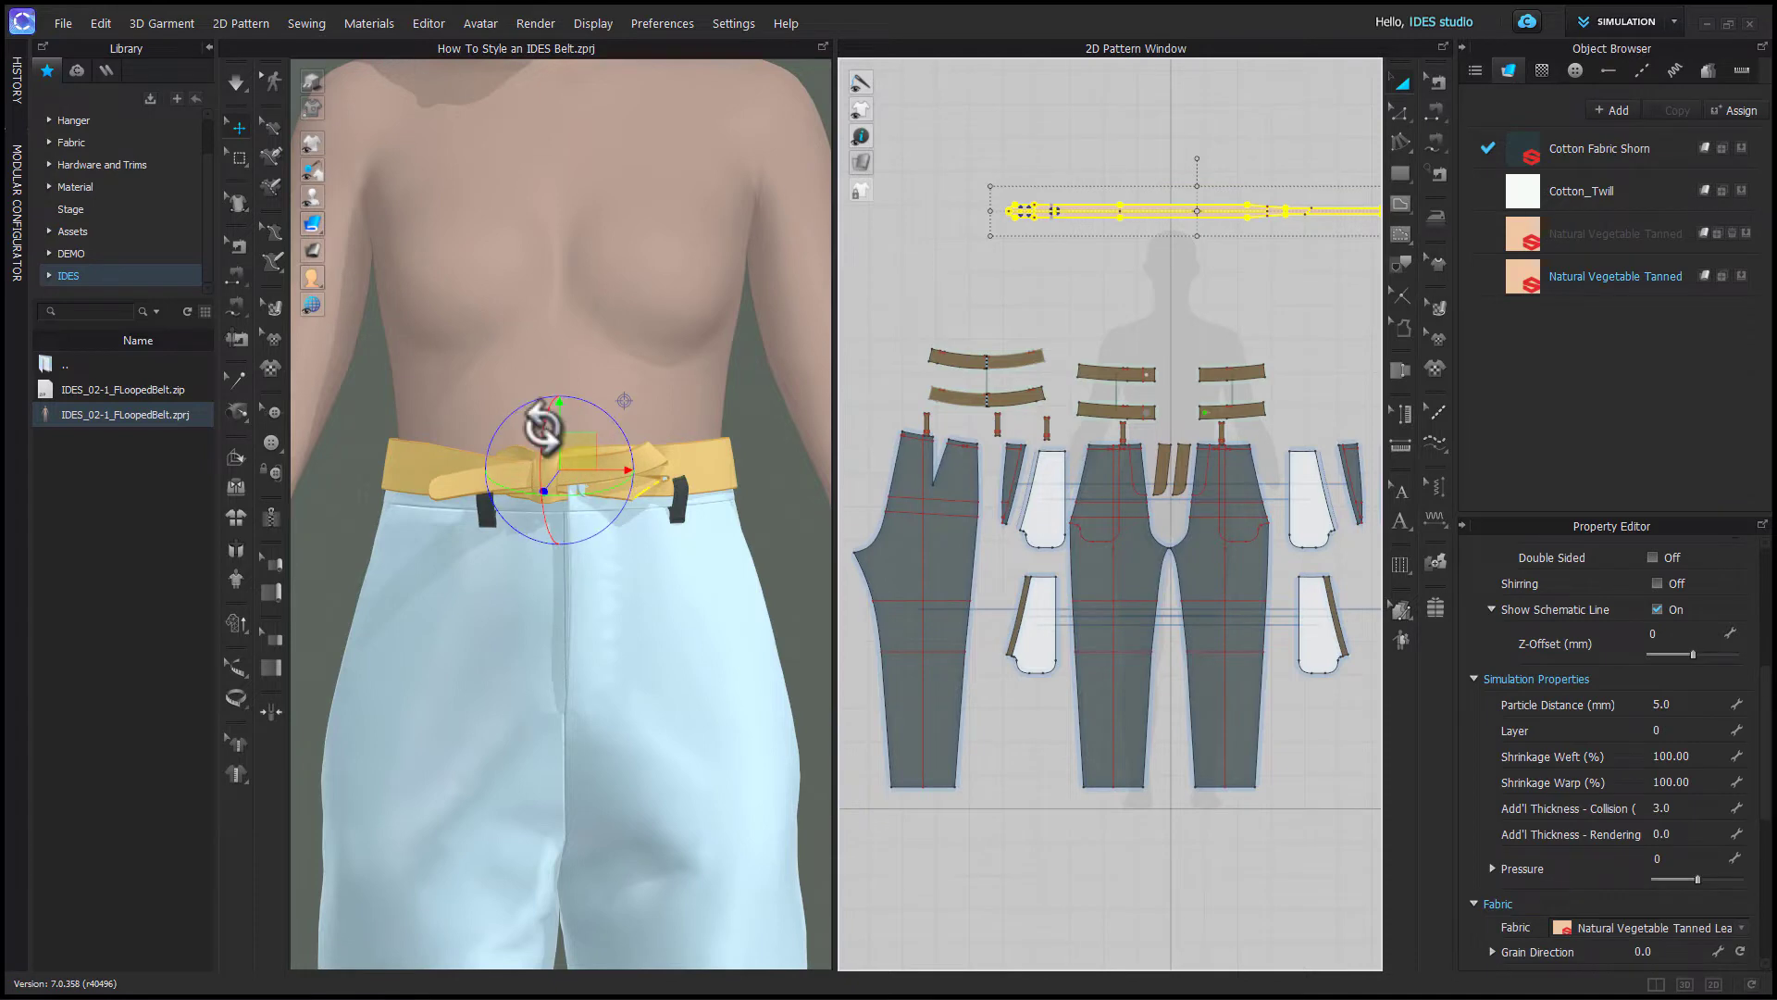
pyautogui.moveTo(557, 426); pyautogui.dragTo(556, 438)
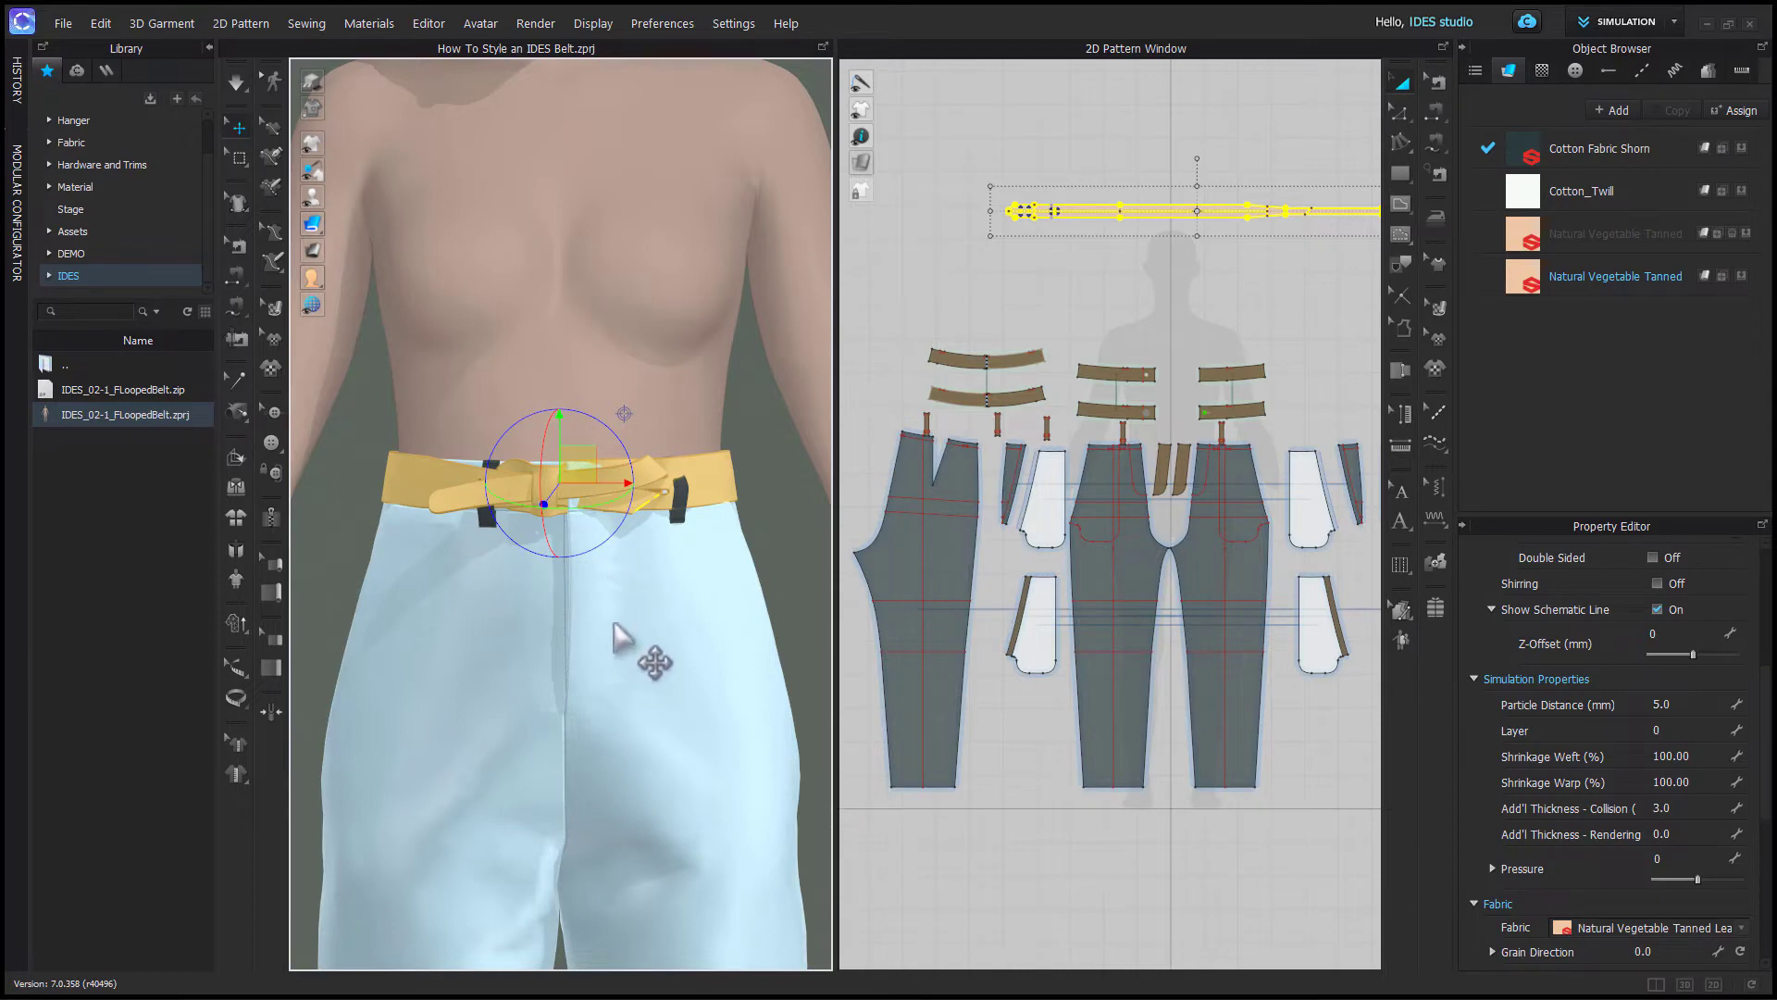
pyautogui.scroll(2, 595, 553)
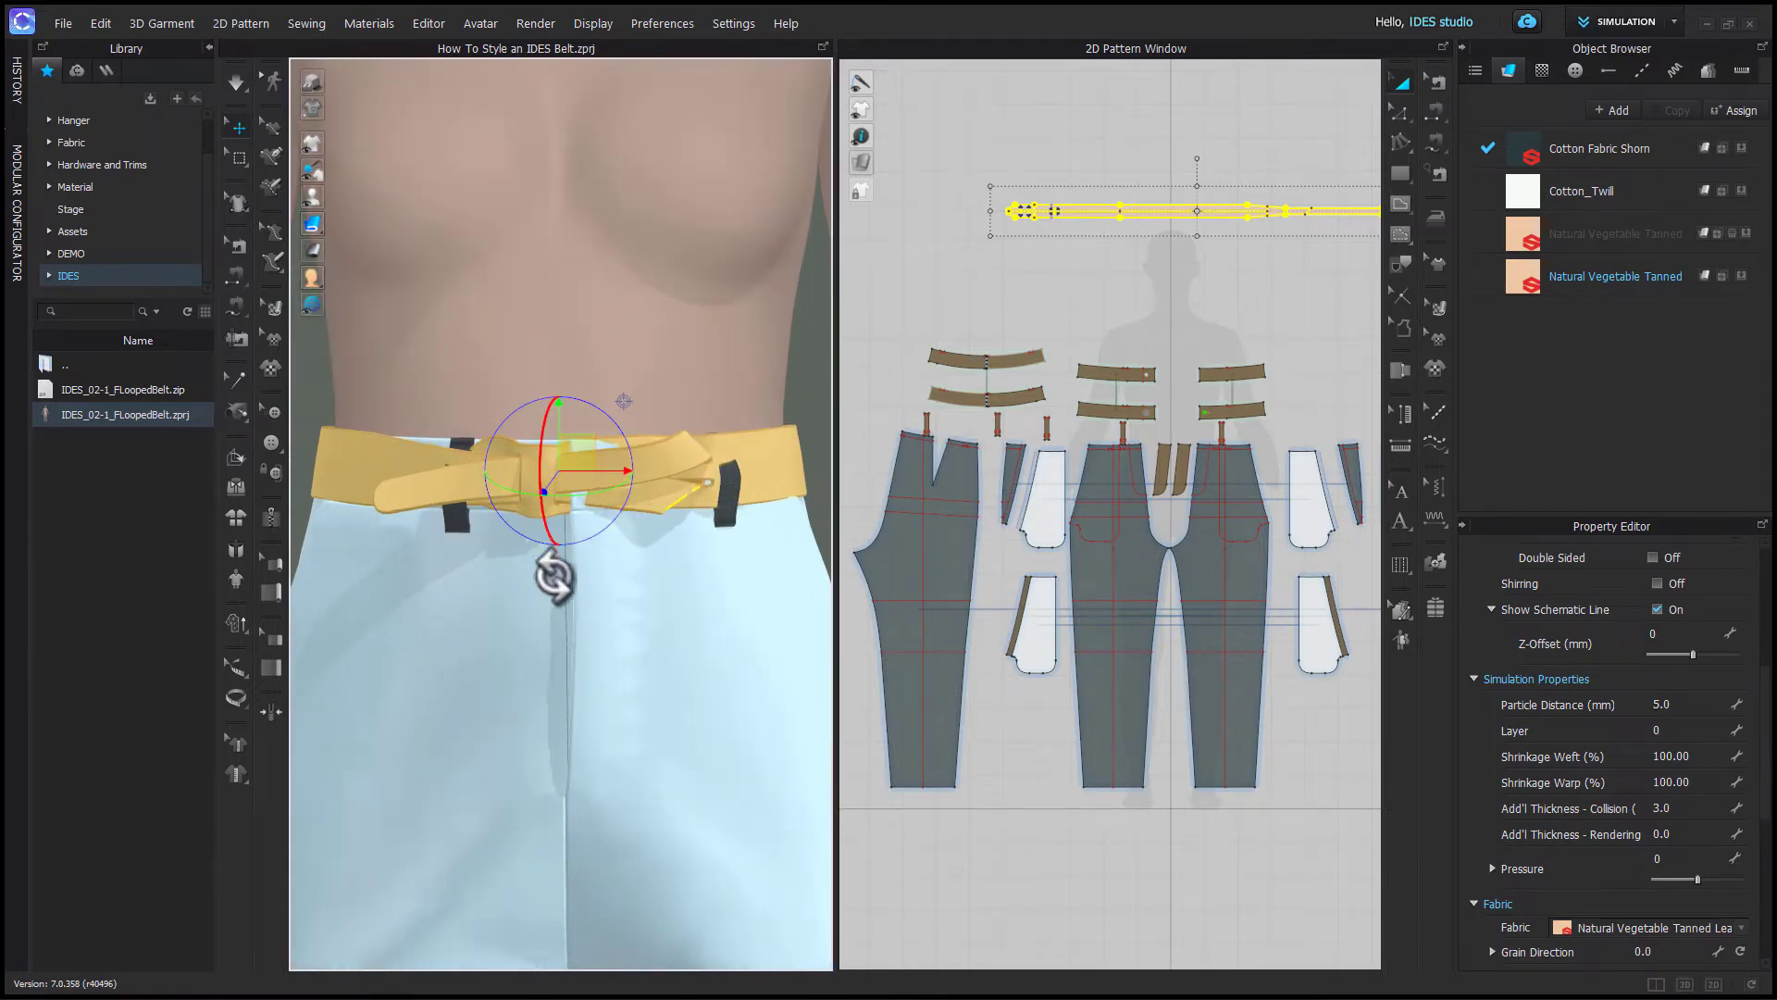
# - Nudge the belt slightly forward on the avatar, working from a side view of the waist
pyautogui.press('4')
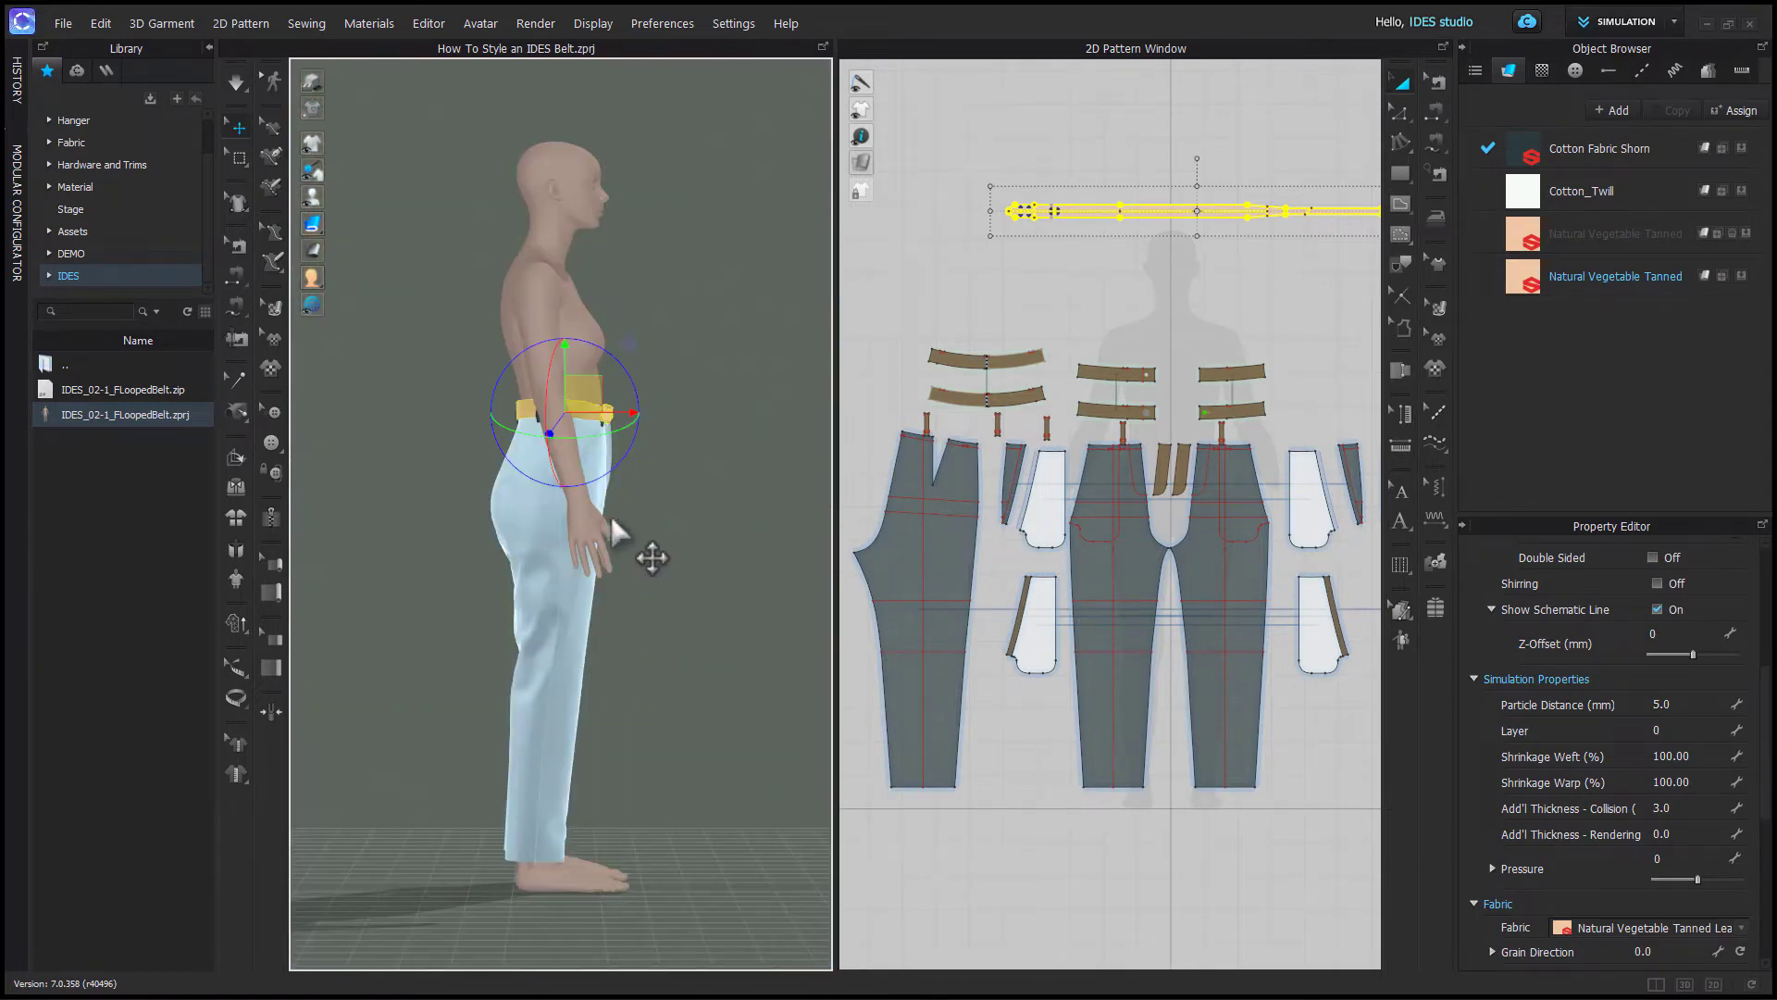
pyautogui.scroll(5, 609, 446)
pyautogui.moveTo(641, 547); pyautogui.dragTo(638, 676, button='middle')
pyautogui.scroll(2, 631, 567)
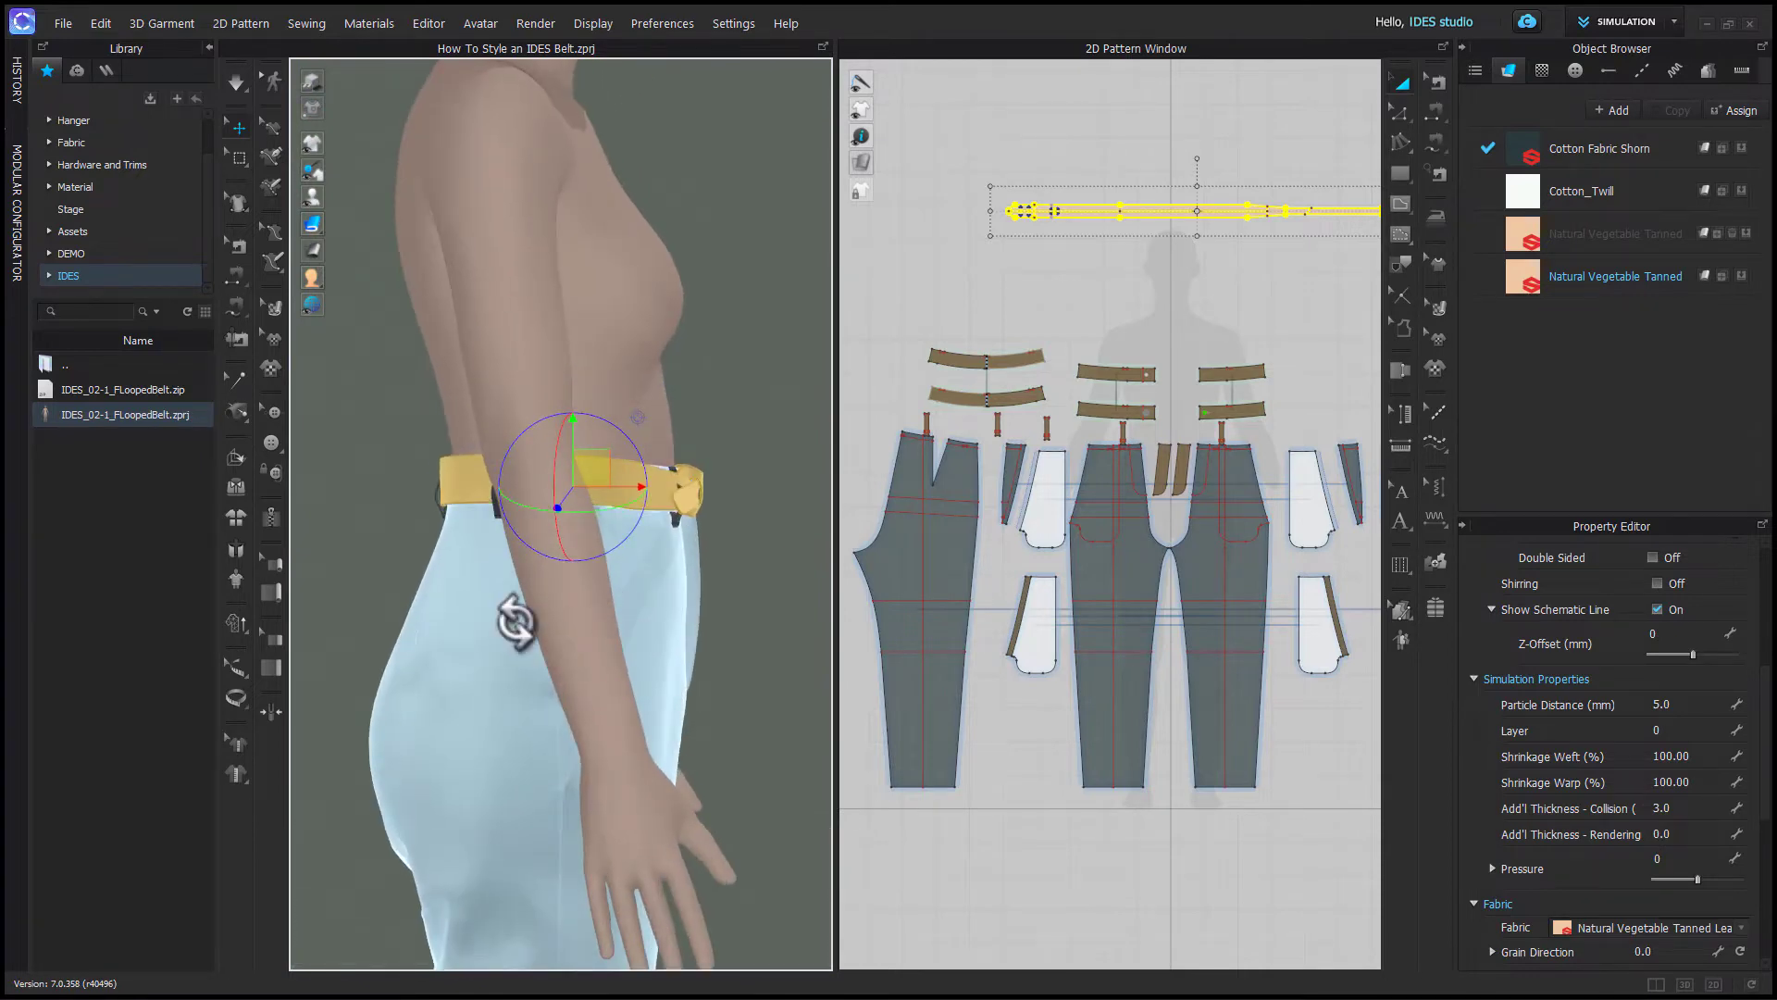
pyautogui.moveTo(595, 615); pyautogui.dragTo(518, 624, button='right')
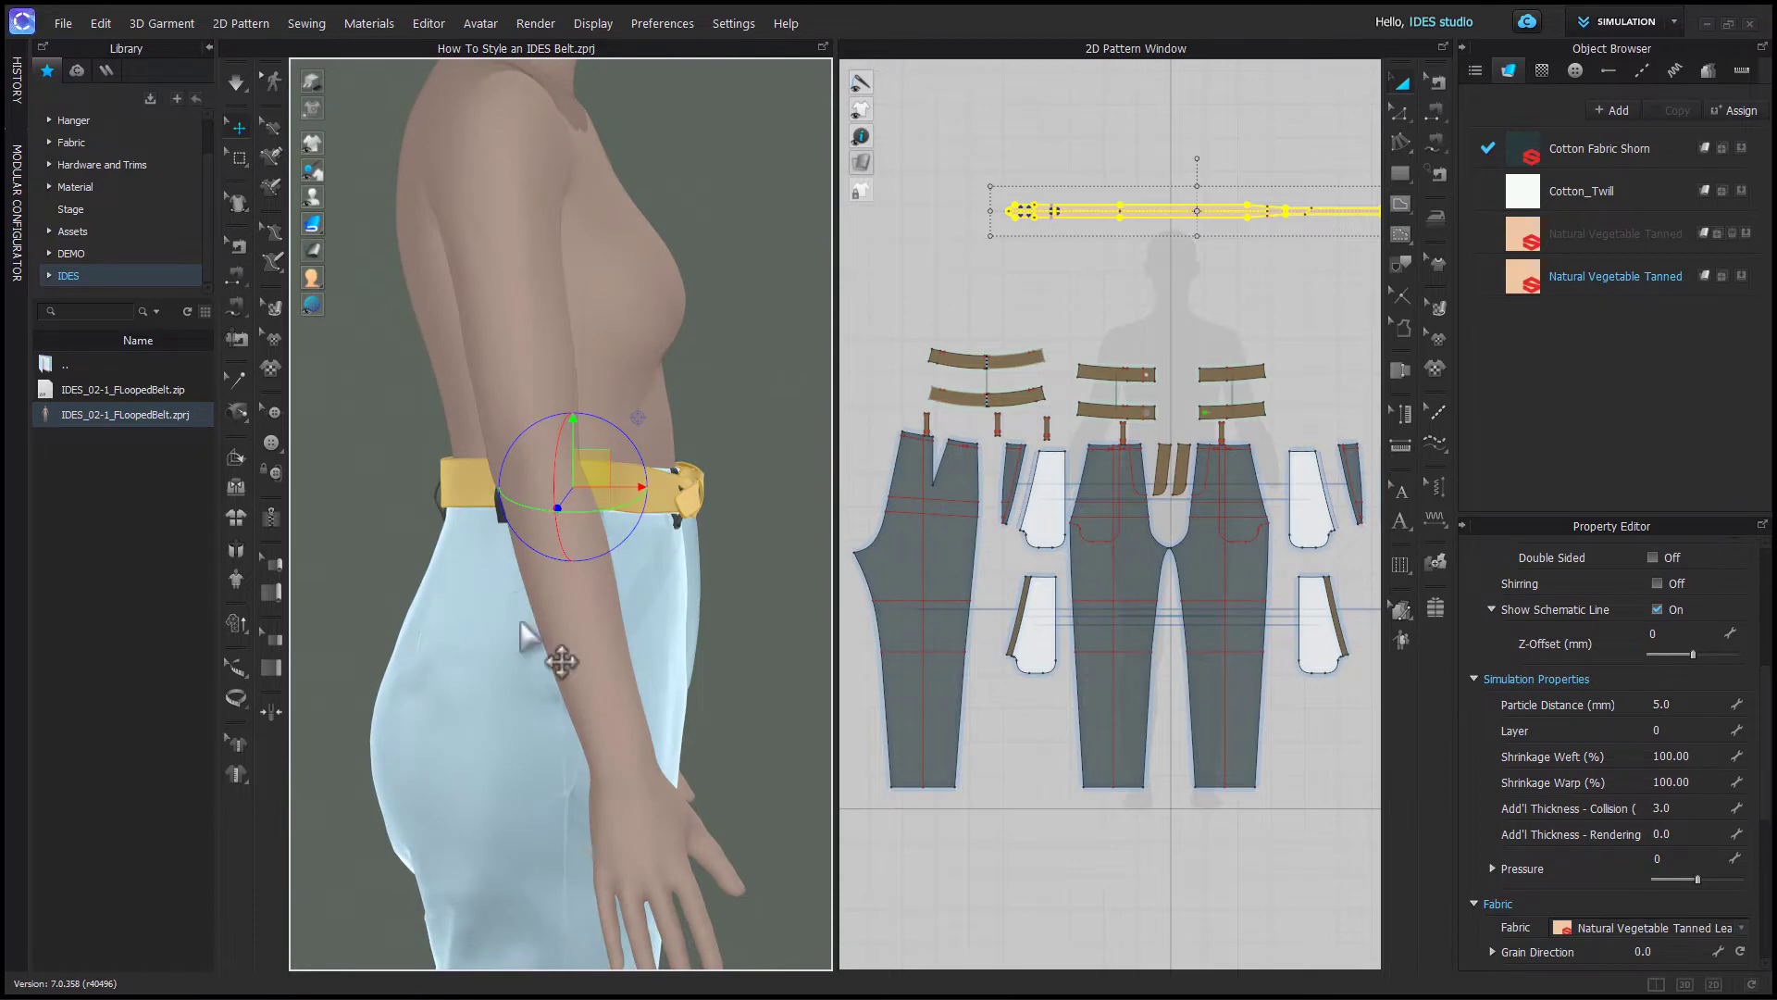
pyautogui.scroll(-5, 576, 398)
pyautogui.scroll(4, 585, 356)
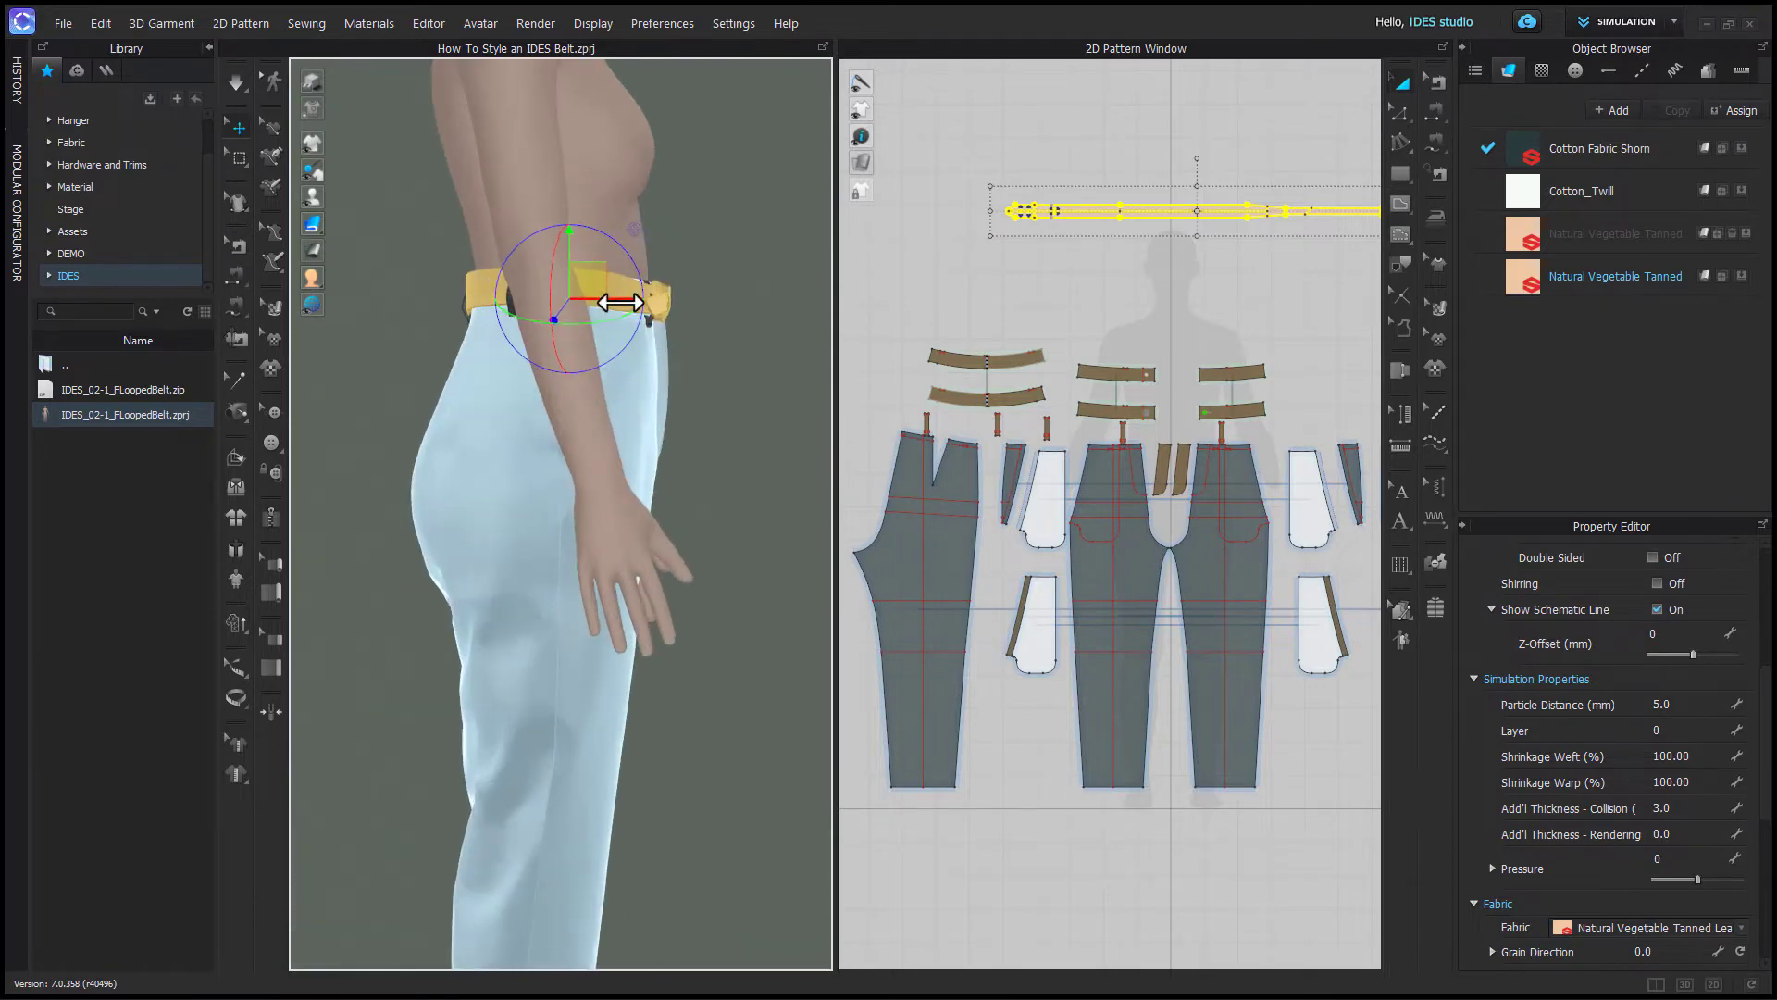
pyautogui.moveTo(622, 301); pyautogui.dragTo(624, 301)
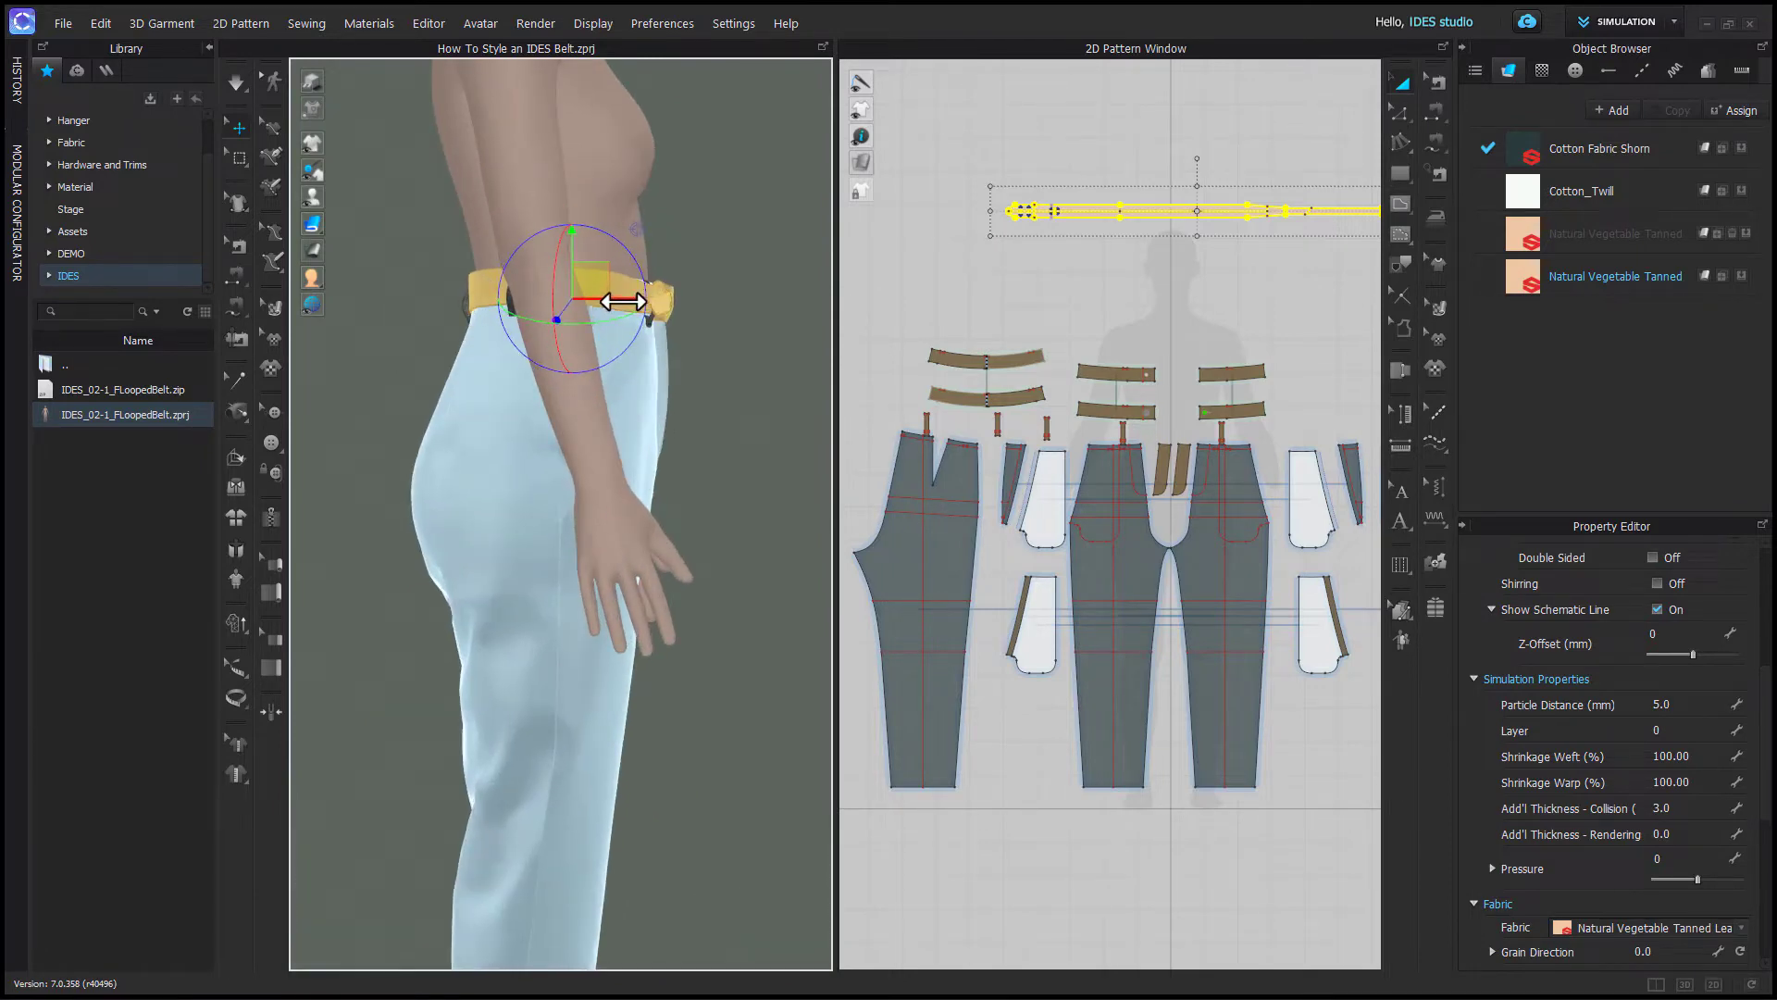
# - Check the belt's fit around the waistband and shift it a little further forward from the side view
pyautogui.moveTo(766, 444); pyautogui.dragTo(695, 496, button='right')
pyautogui.scroll(5, 703, 444)
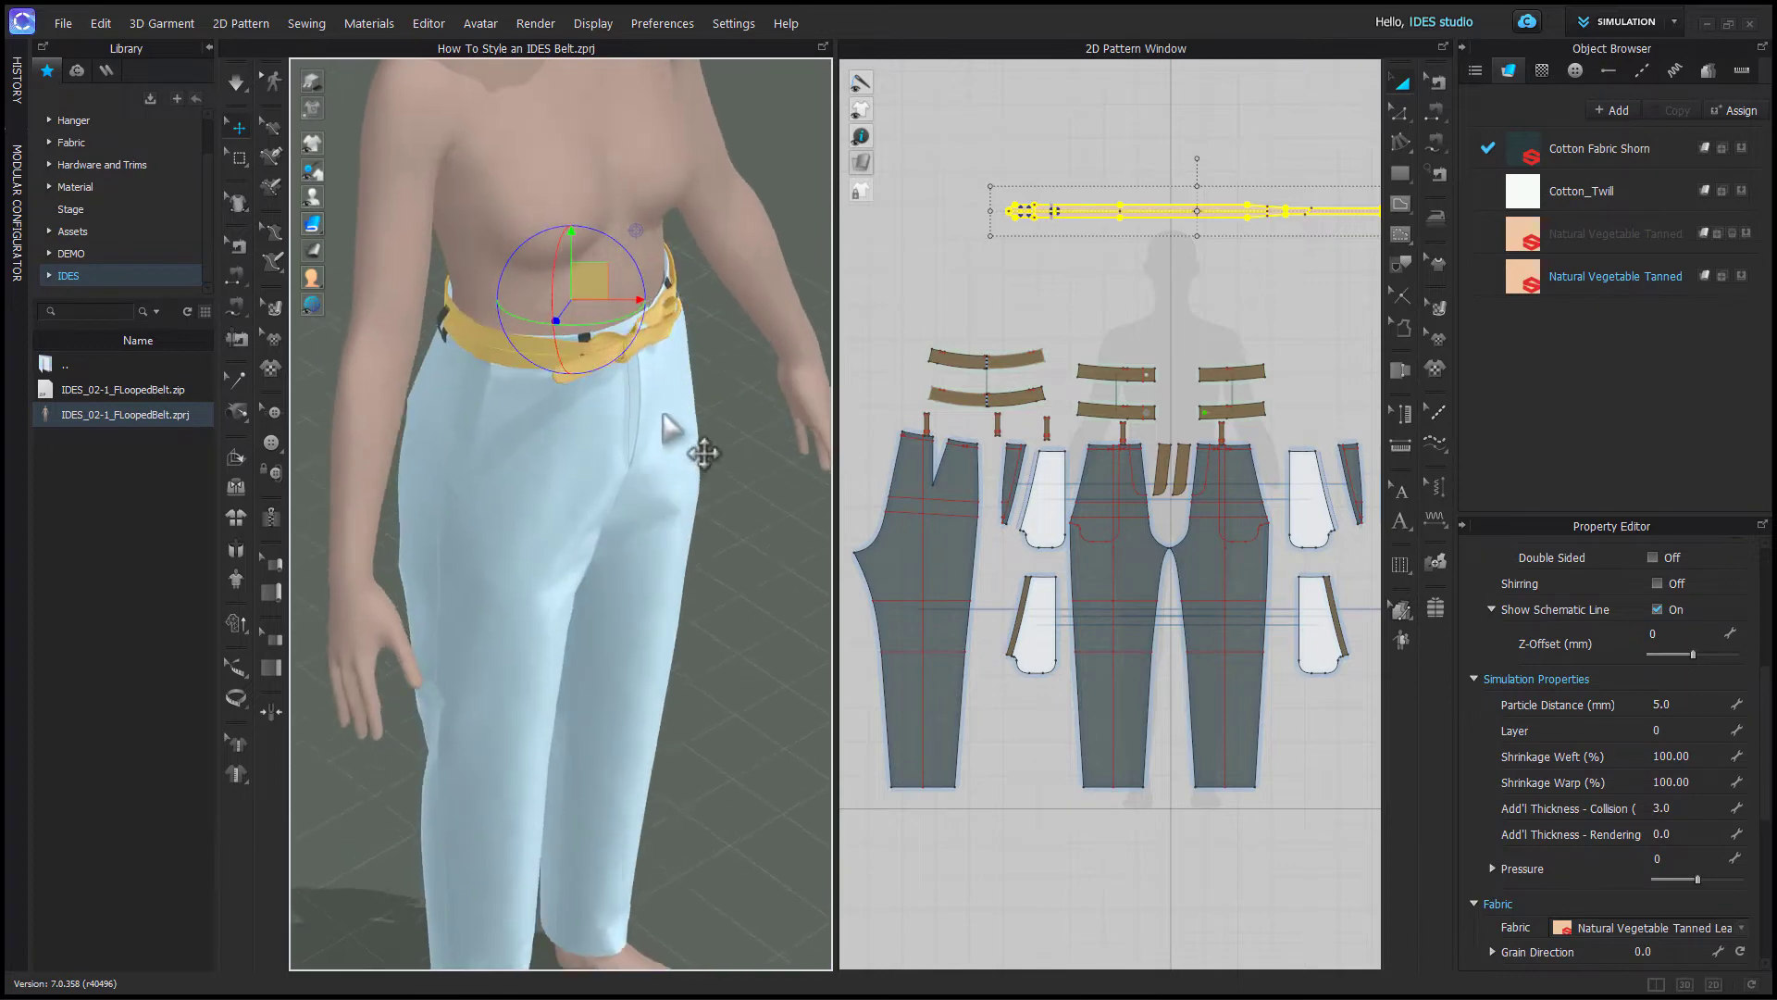
pyautogui.moveTo(673, 363); pyautogui.dragTo(623, 421, button='right')
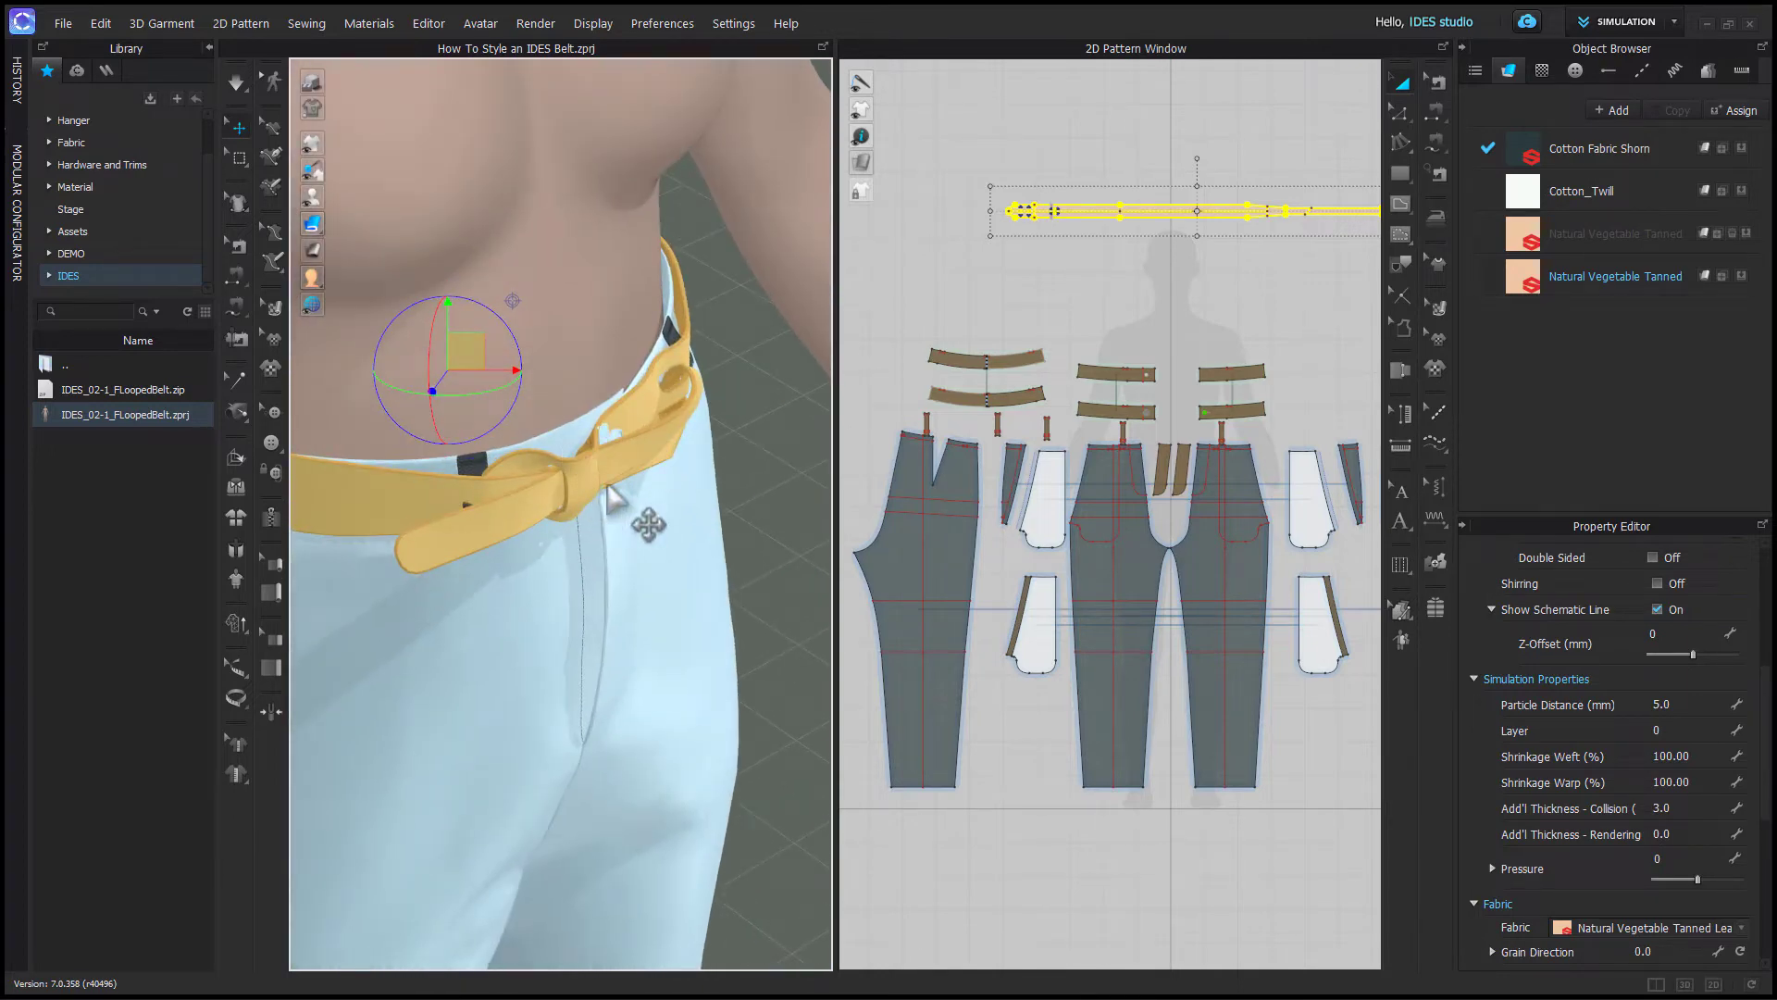
pyautogui.moveTo(566, 553); pyautogui.dragTo(619, 474, button='right')
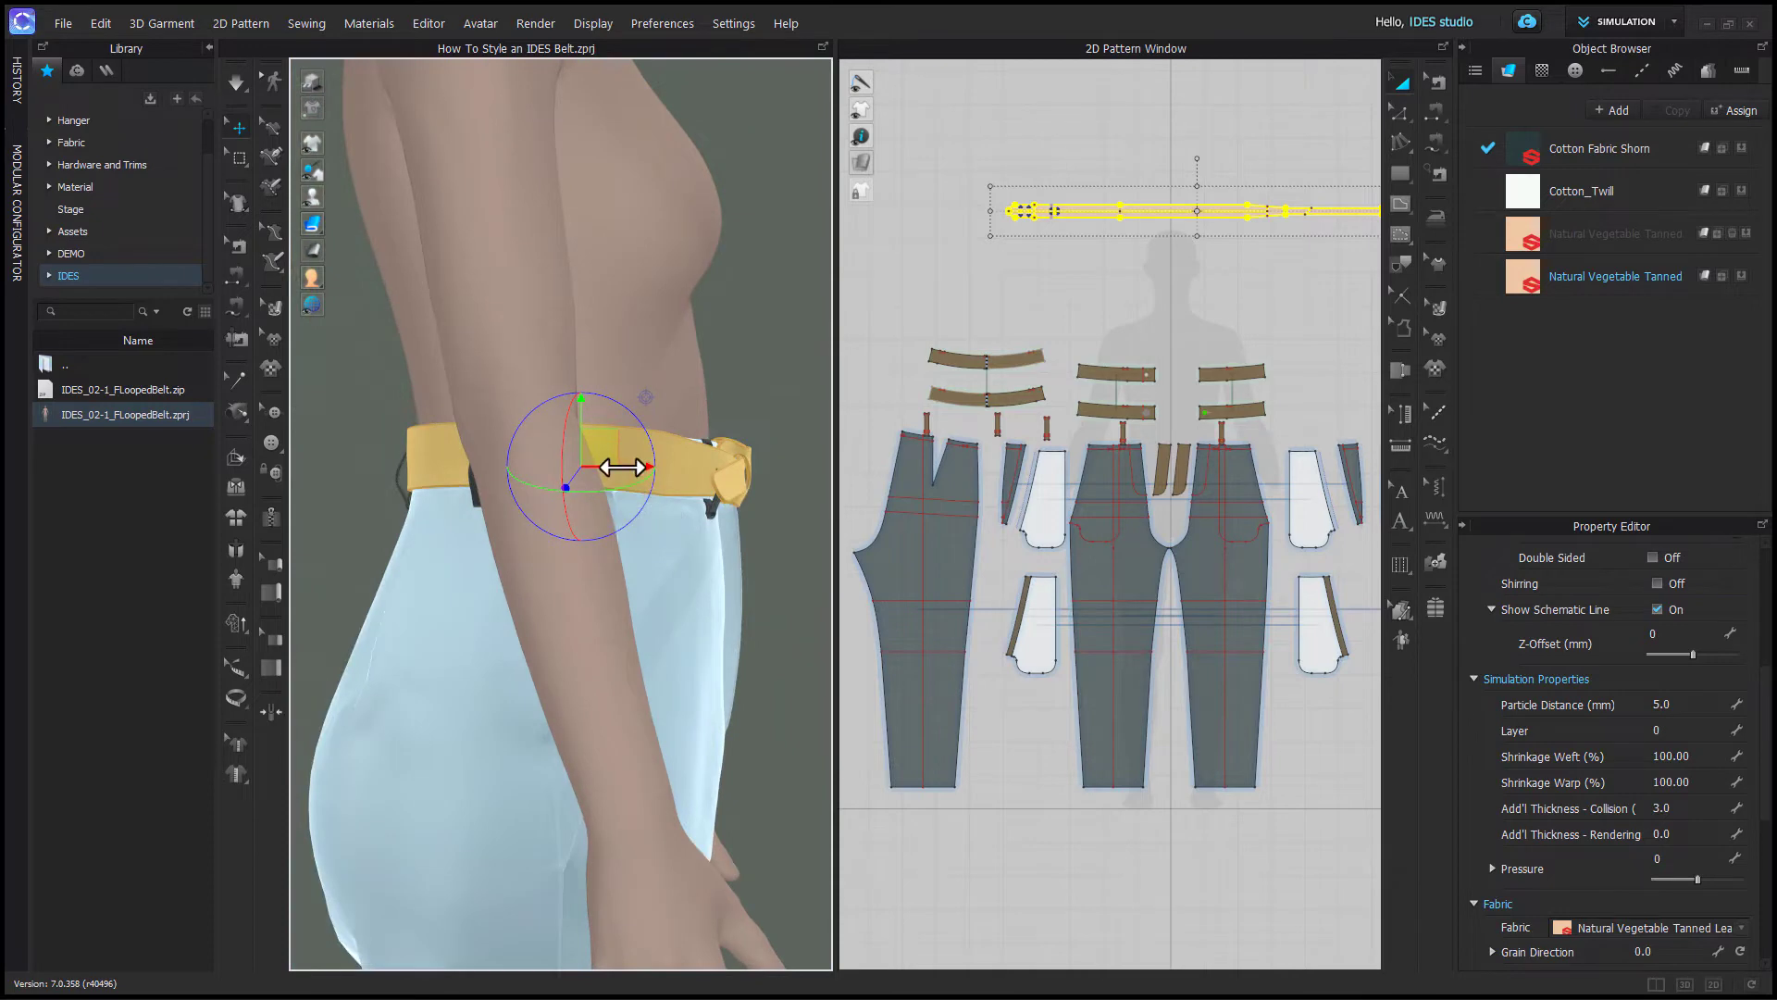
pyautogui.moveTo(627, 466); pyautogui.dragTo(630, 464)
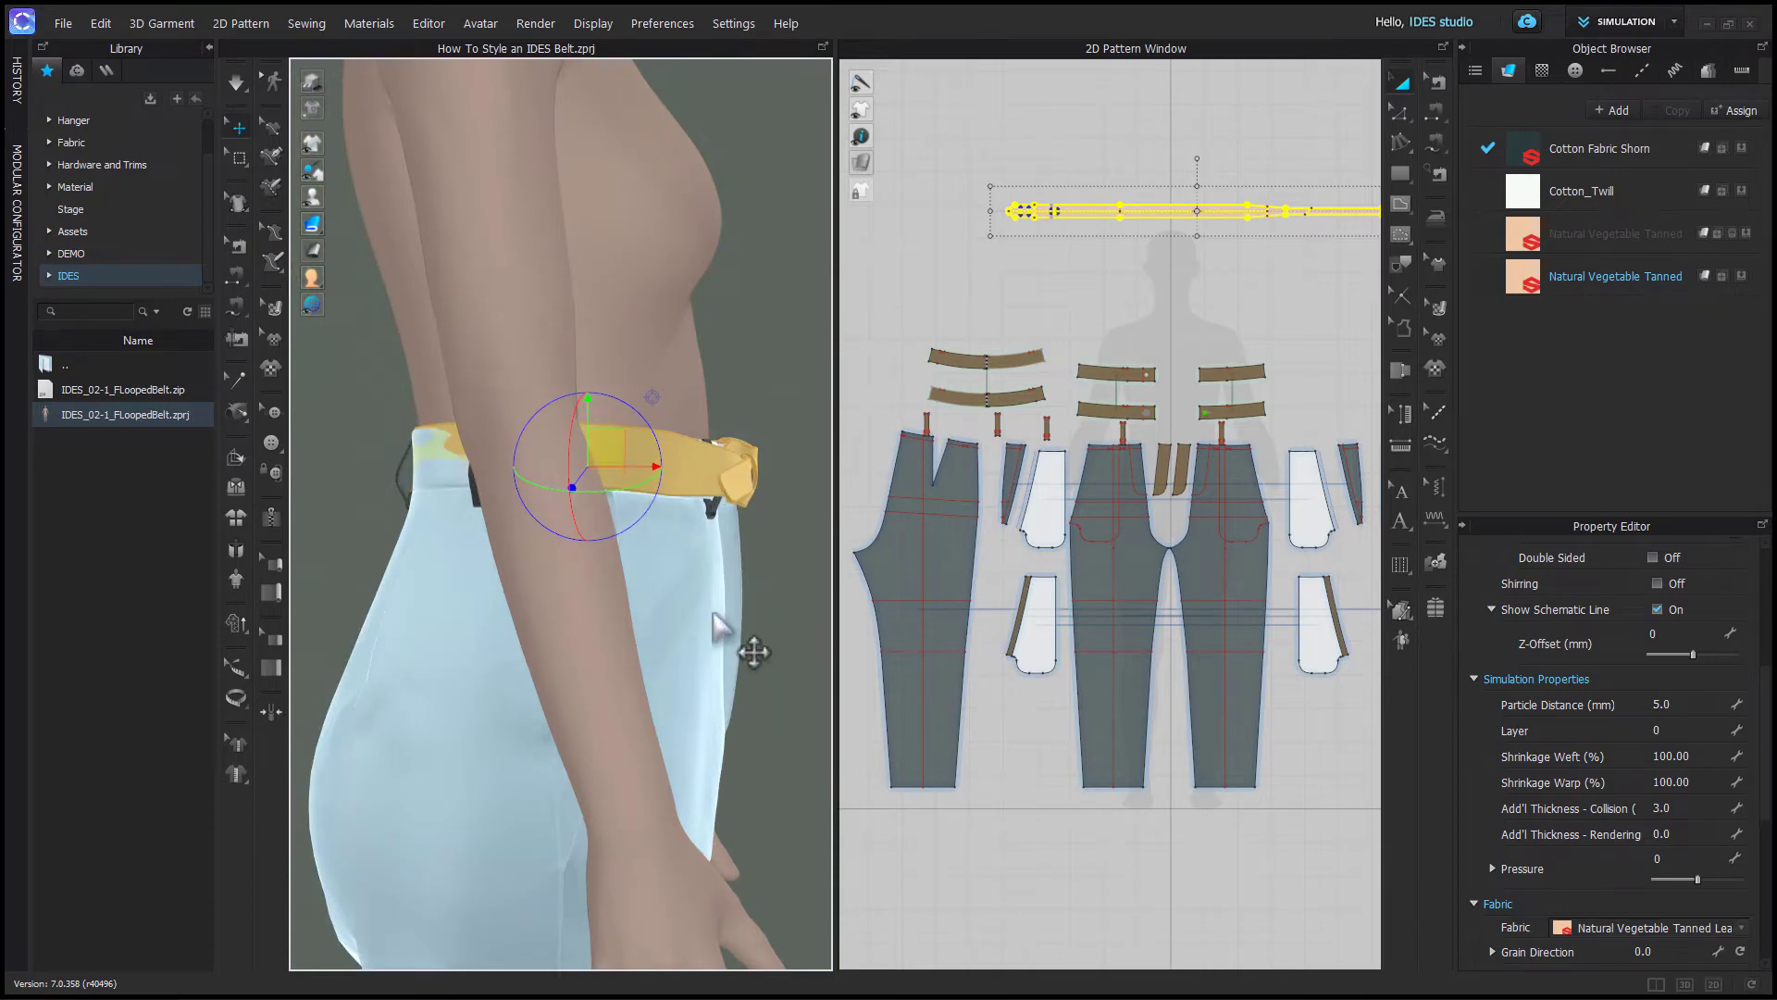
pyautogui.moveTo(754, 647); pyautogui.dragTo(790, 628, button='right')
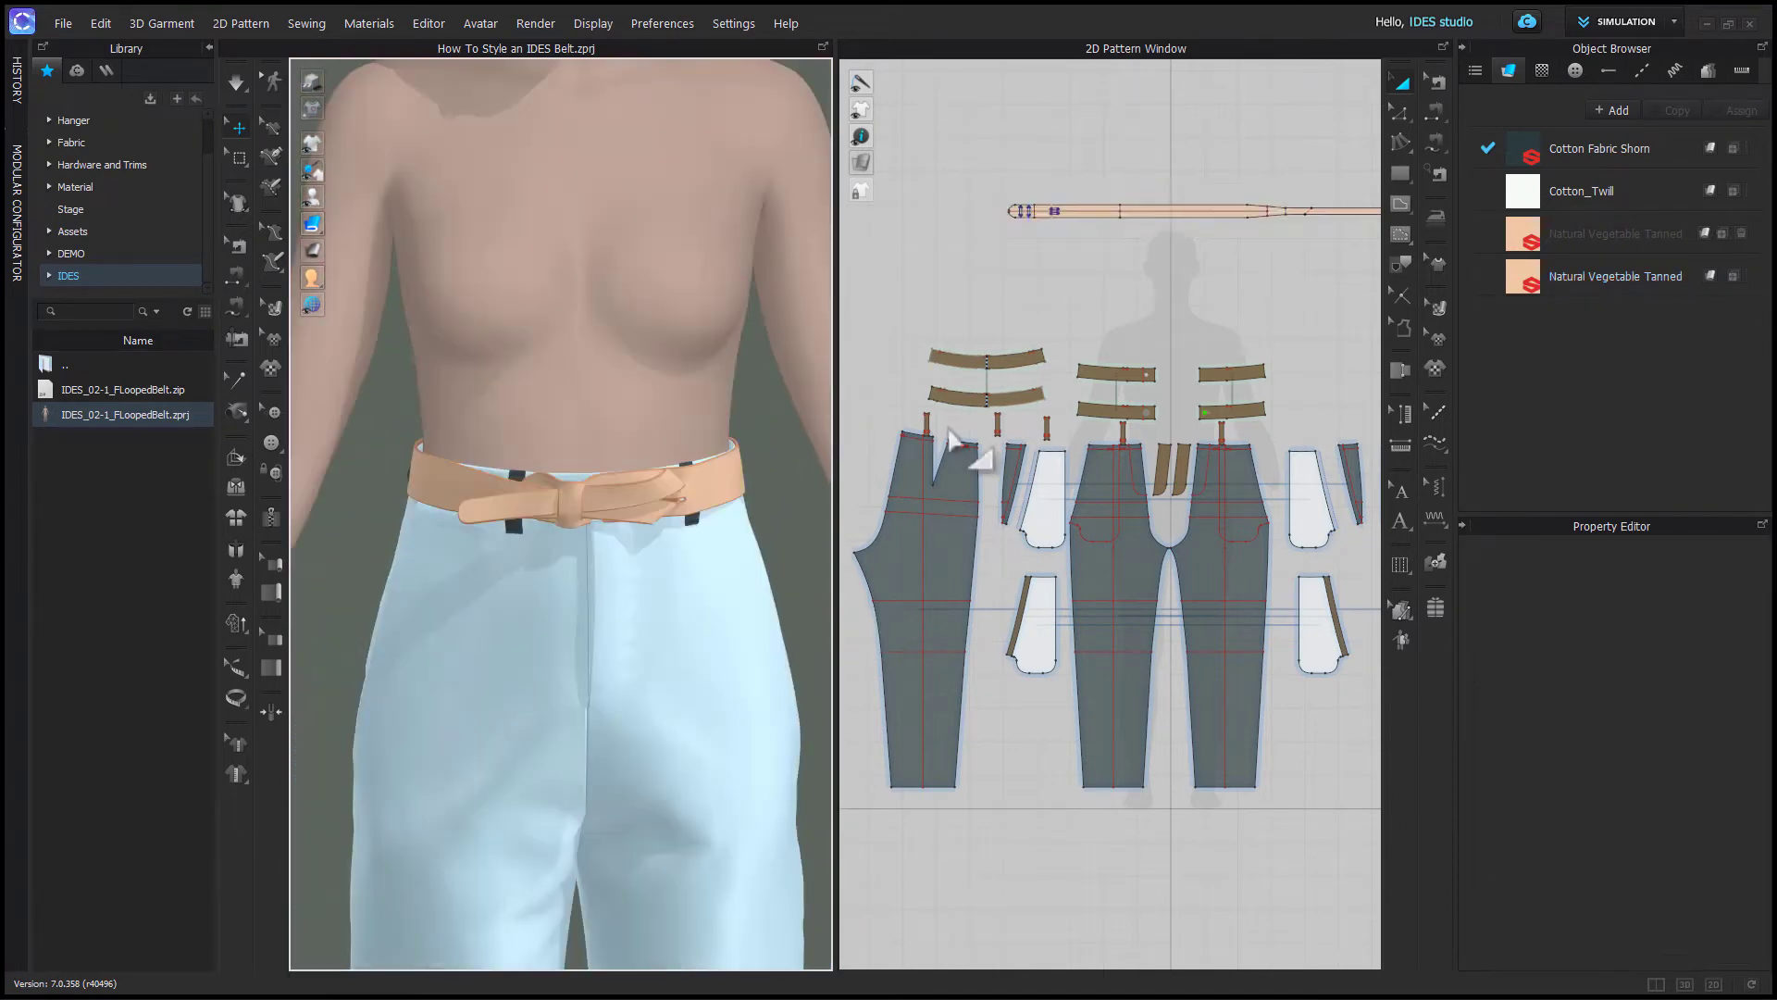
# - Deactivate all the trouser belt loops together
pyautogui.scroll(4, 946, 426)
pyautogui.click(903, 424)
pyautogui.keyDown('shift'); pyautogui.click(1062, 424); pyautogui.keyUp('shift')
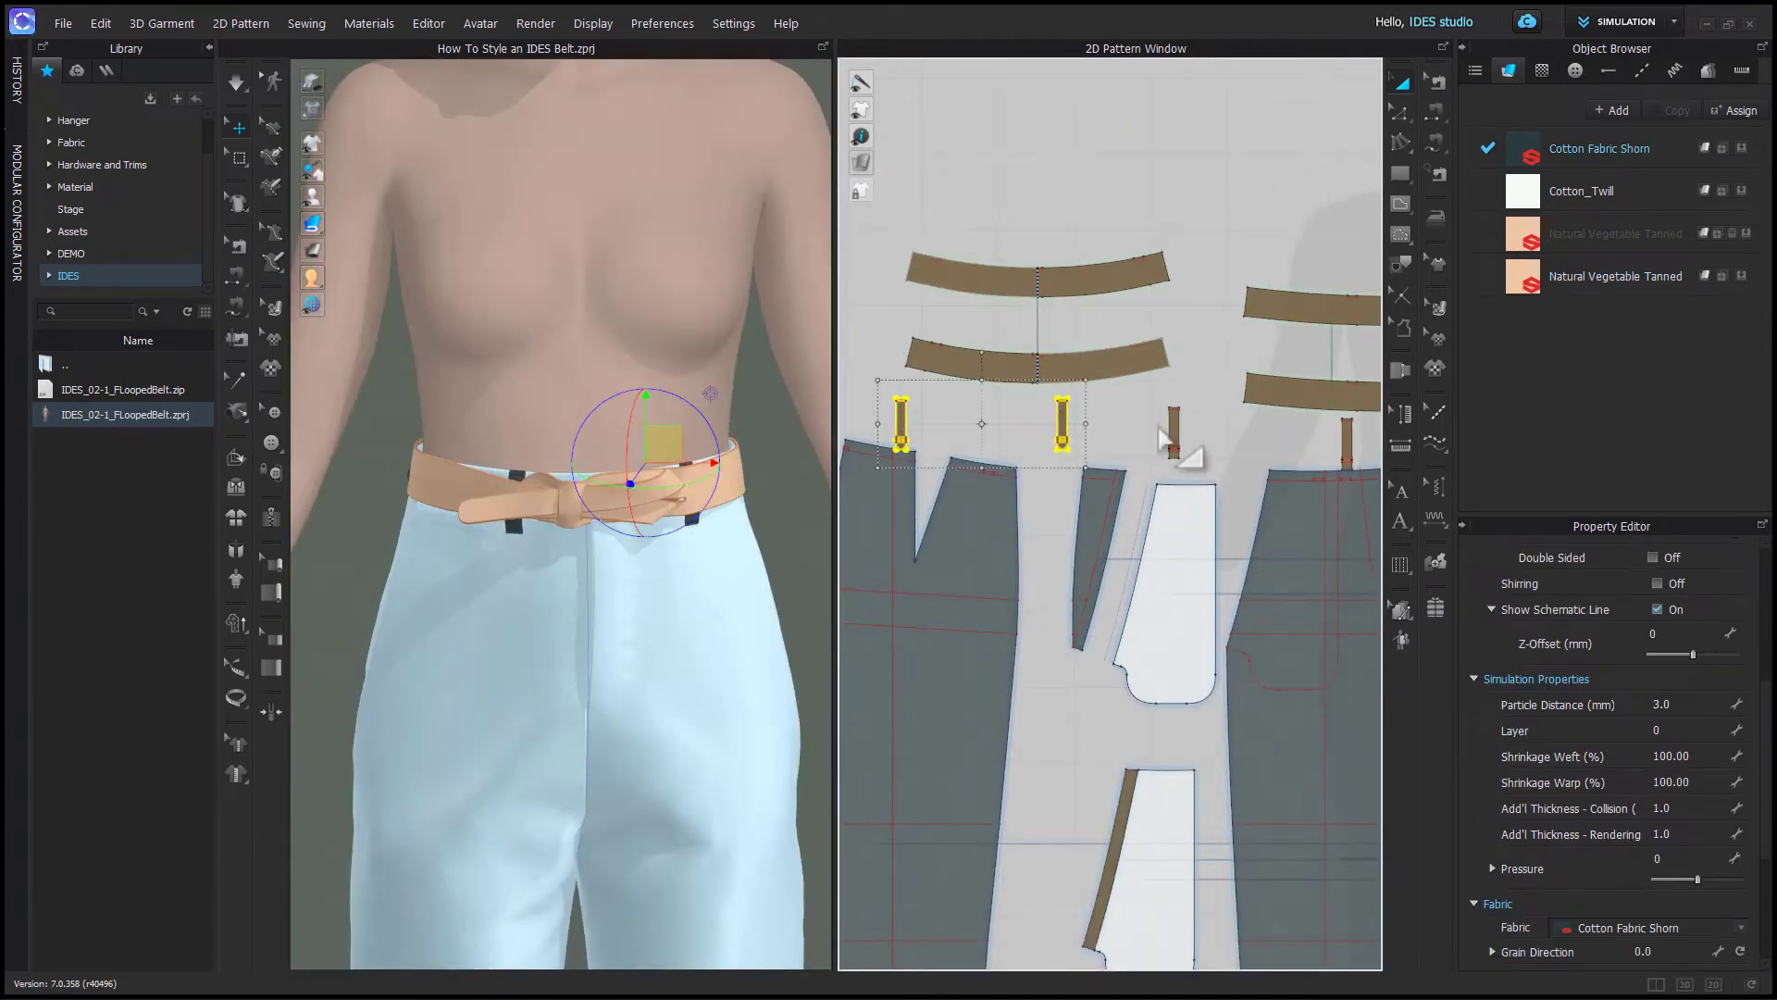
pyautogui.keyDown('shift'); pyautogui.click(1174, 431); pyautogui.keyUp('shift')
pyautogui.keyDown('shift'); pyautogui.click(1346, 443); pyautogui.keyUp('shift')
pyautogui.scroll(-2, 873, 467)
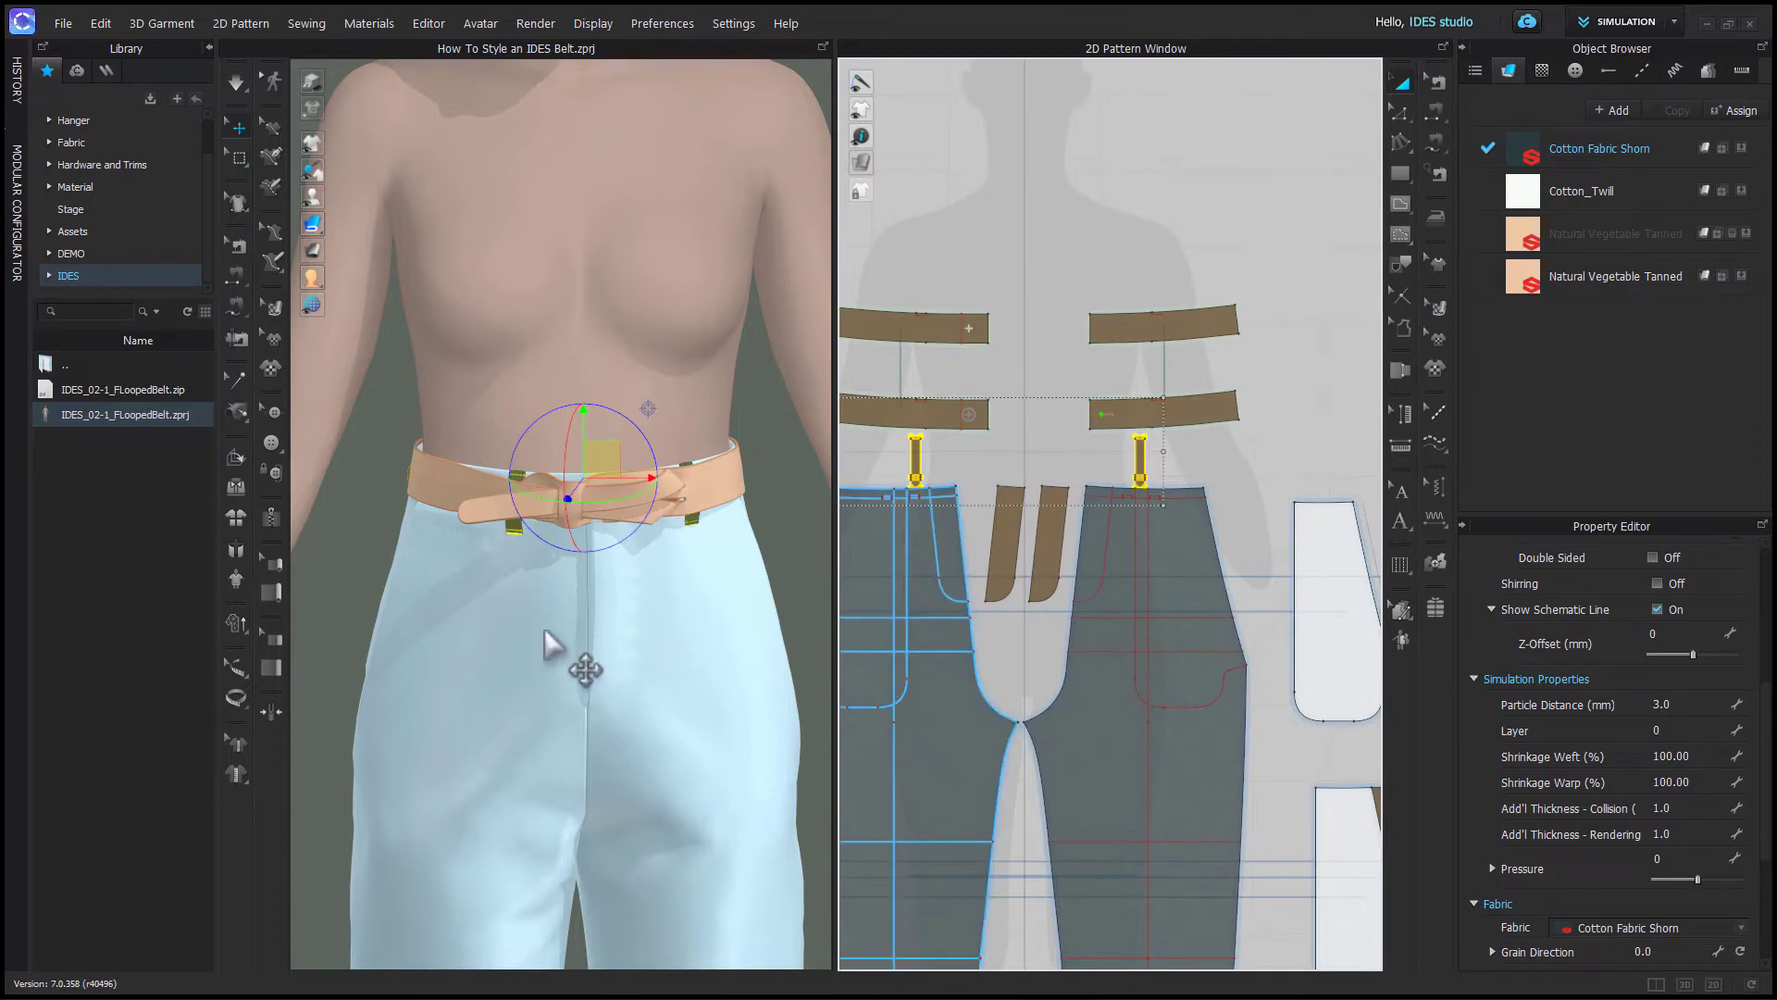
pyautogui.rightClick(601, 459)
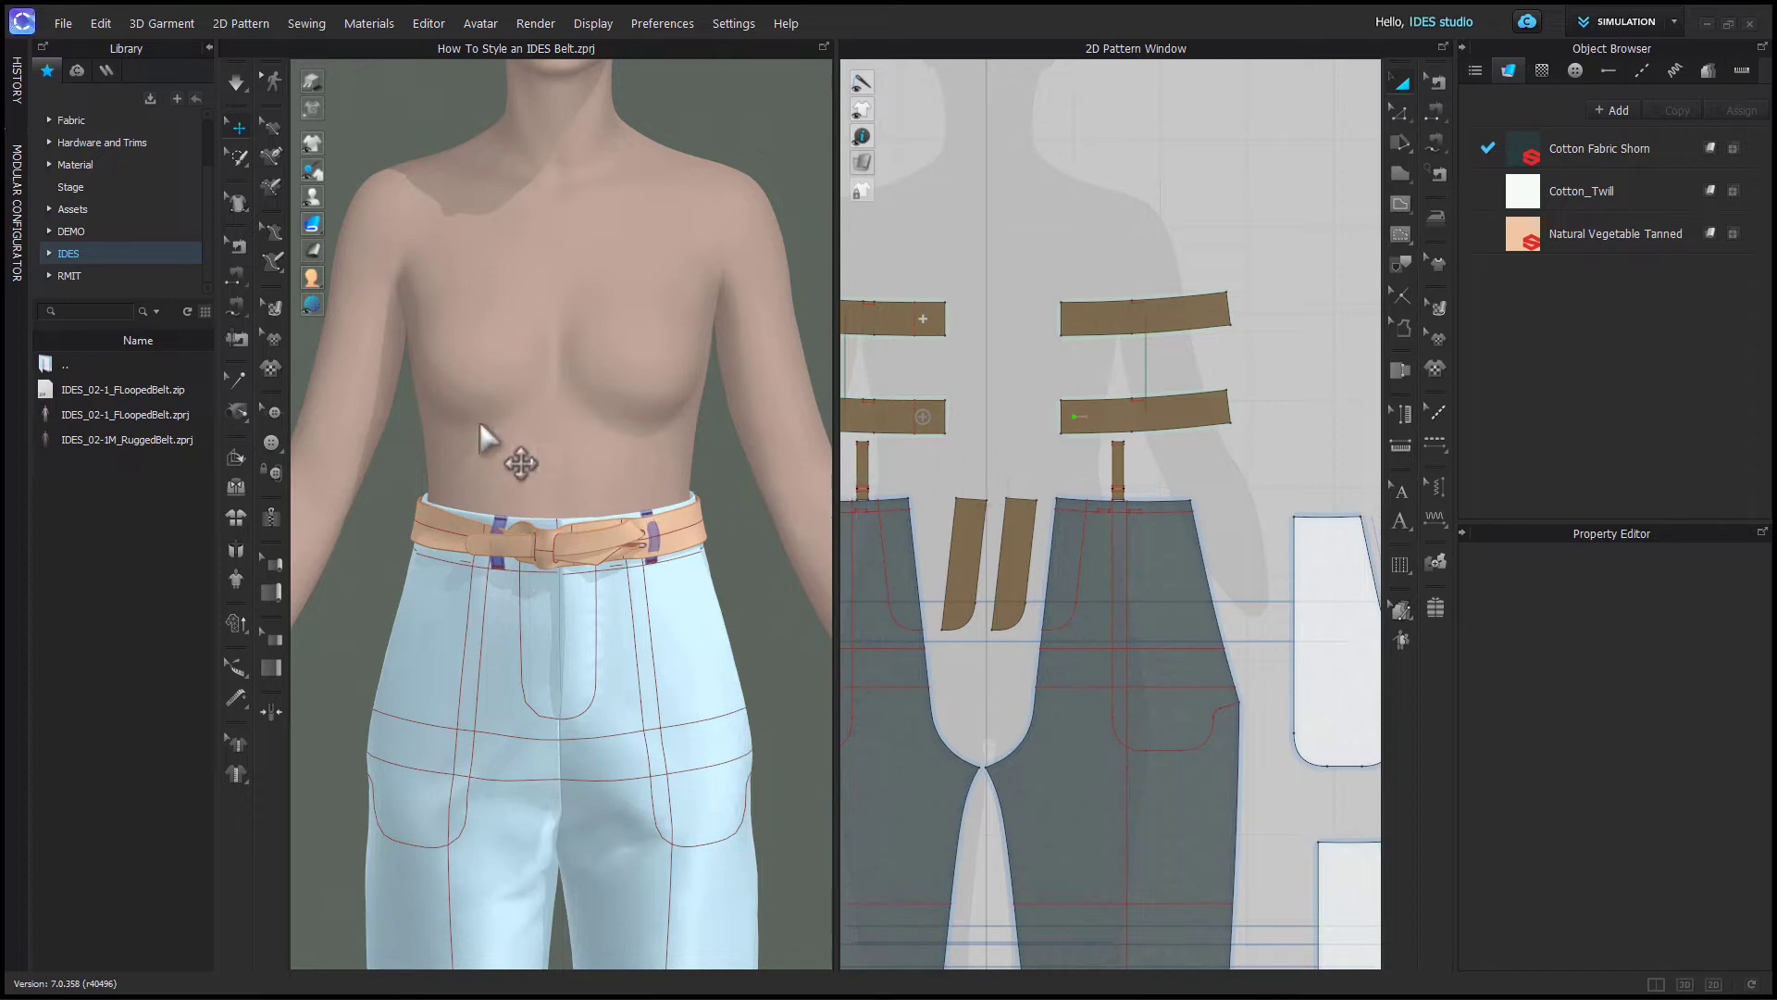
# - Turn off collision for the button on the lower front waistband piece and inspect the belt around it
pyautogui.click(276, 410)
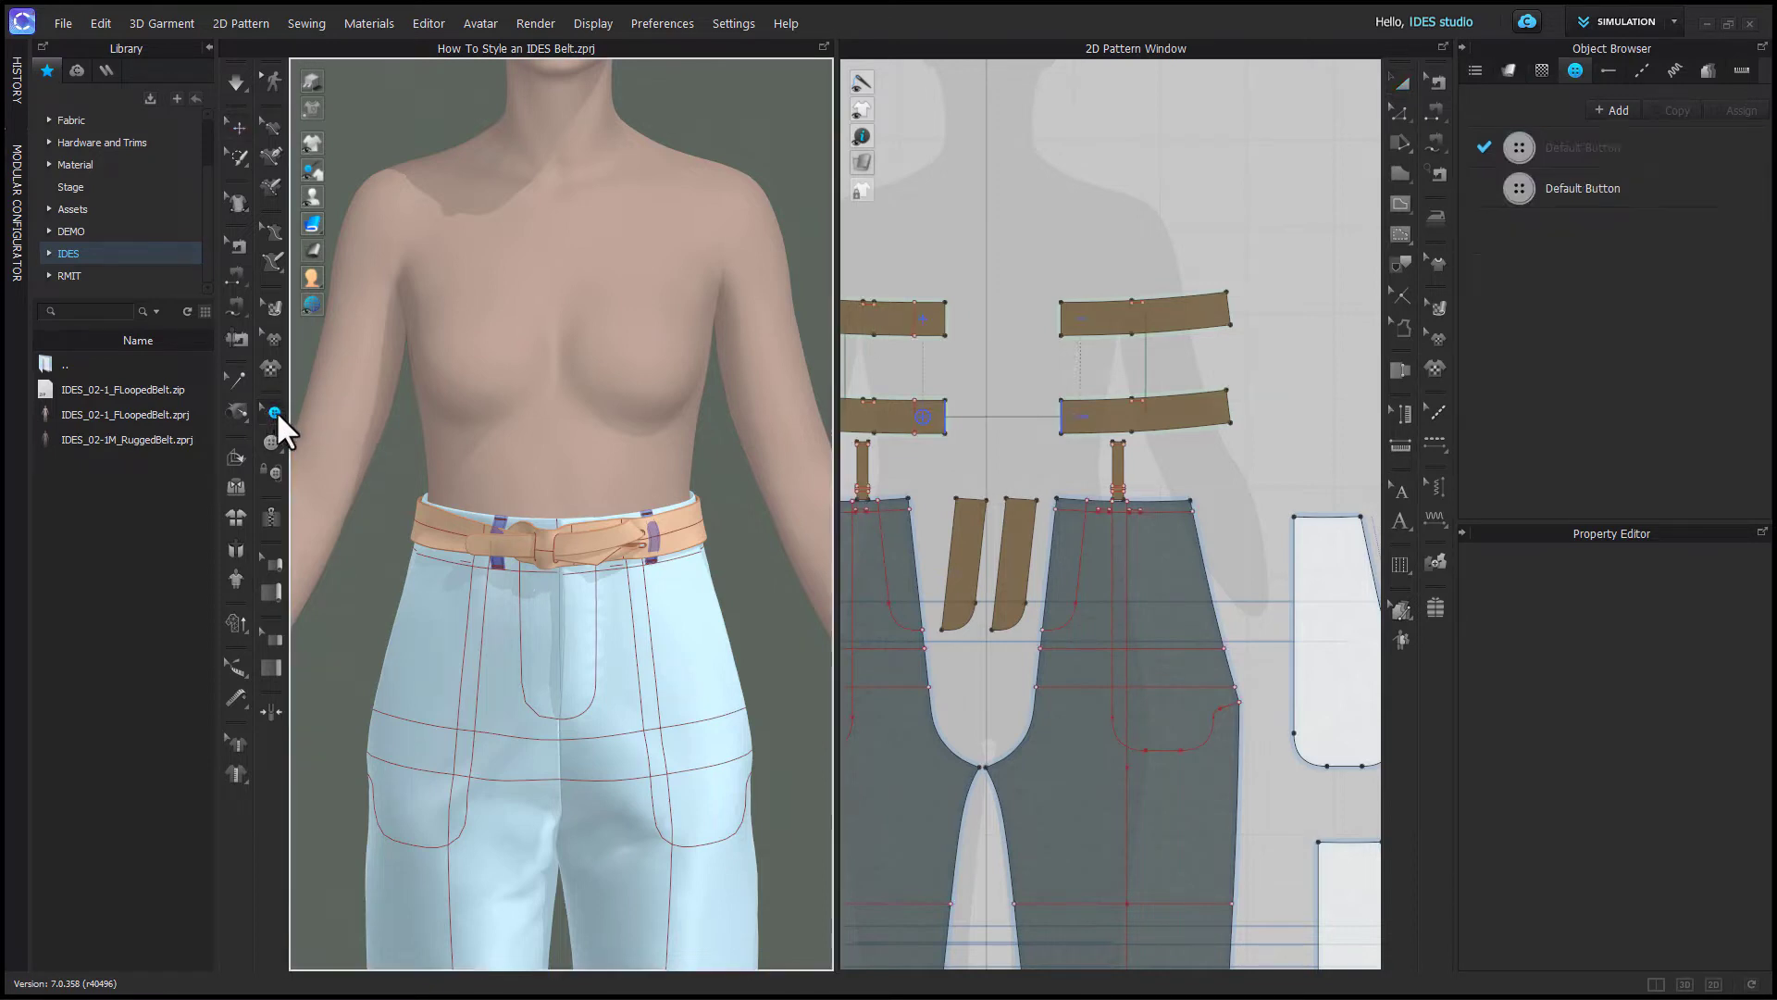
pyautogui.click(923, 418)
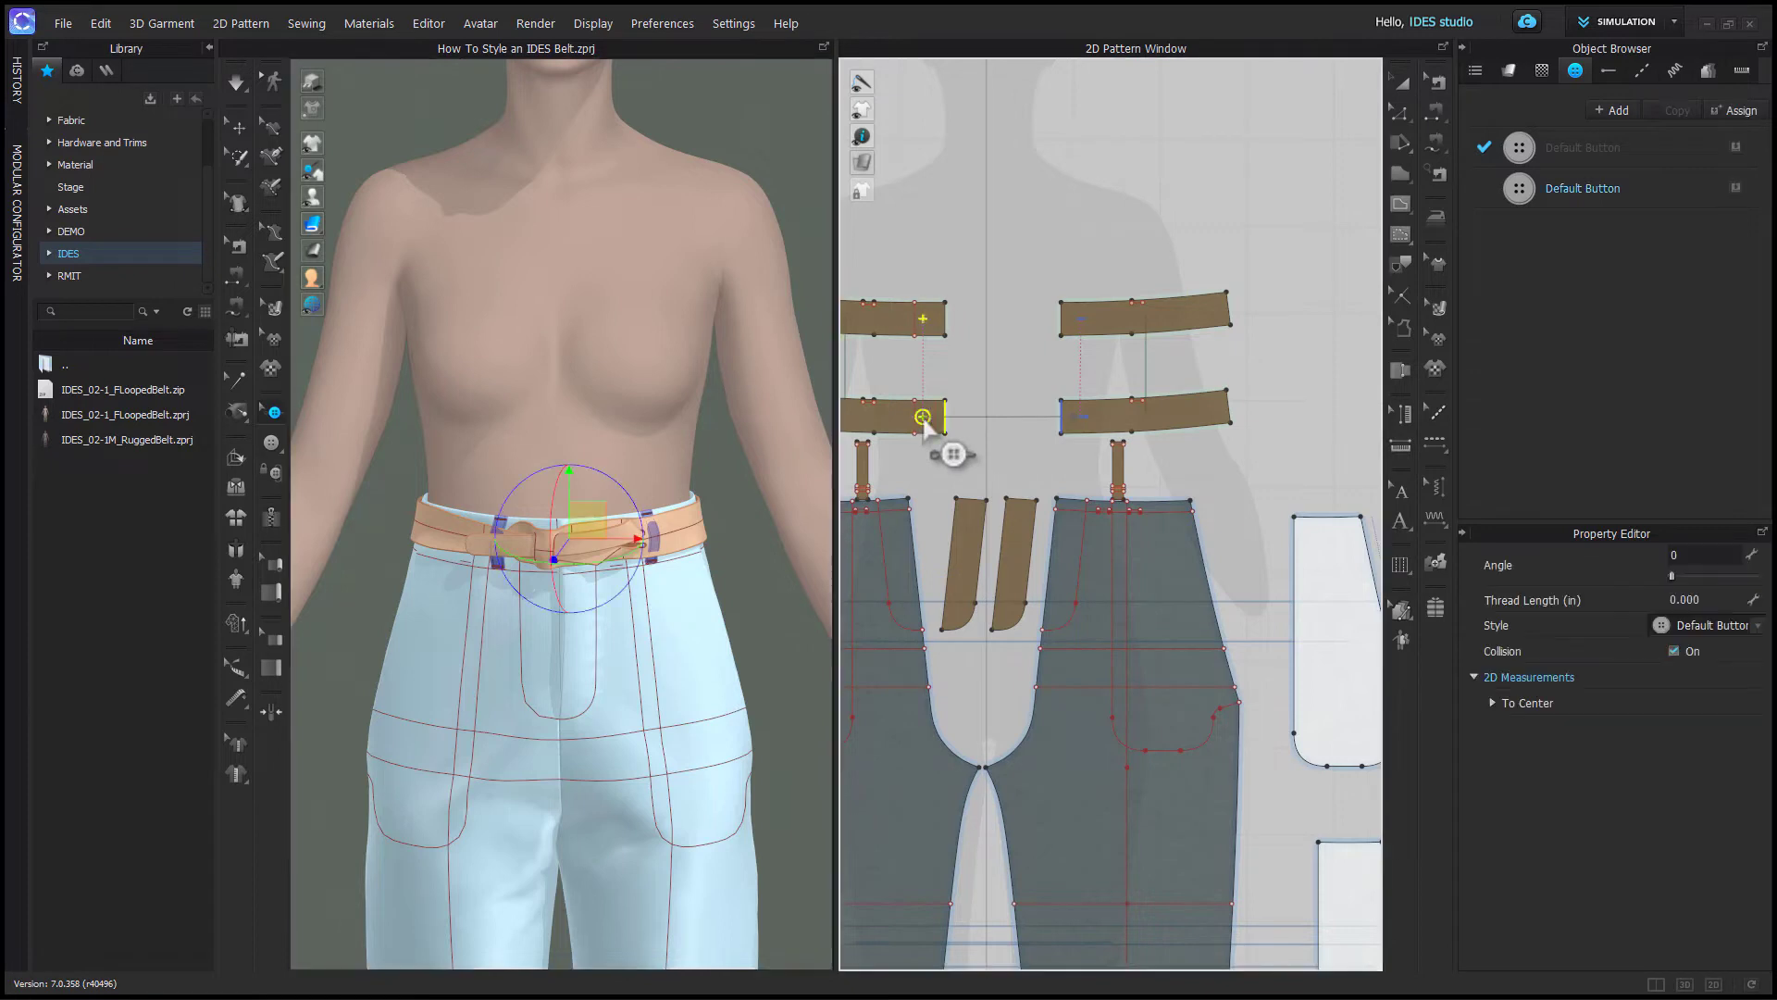
pyautogui.moveTo(575, 706); pyautogui.dragTo(680, 699, button='right')
pyautogui.scroll(5, 681, 699)
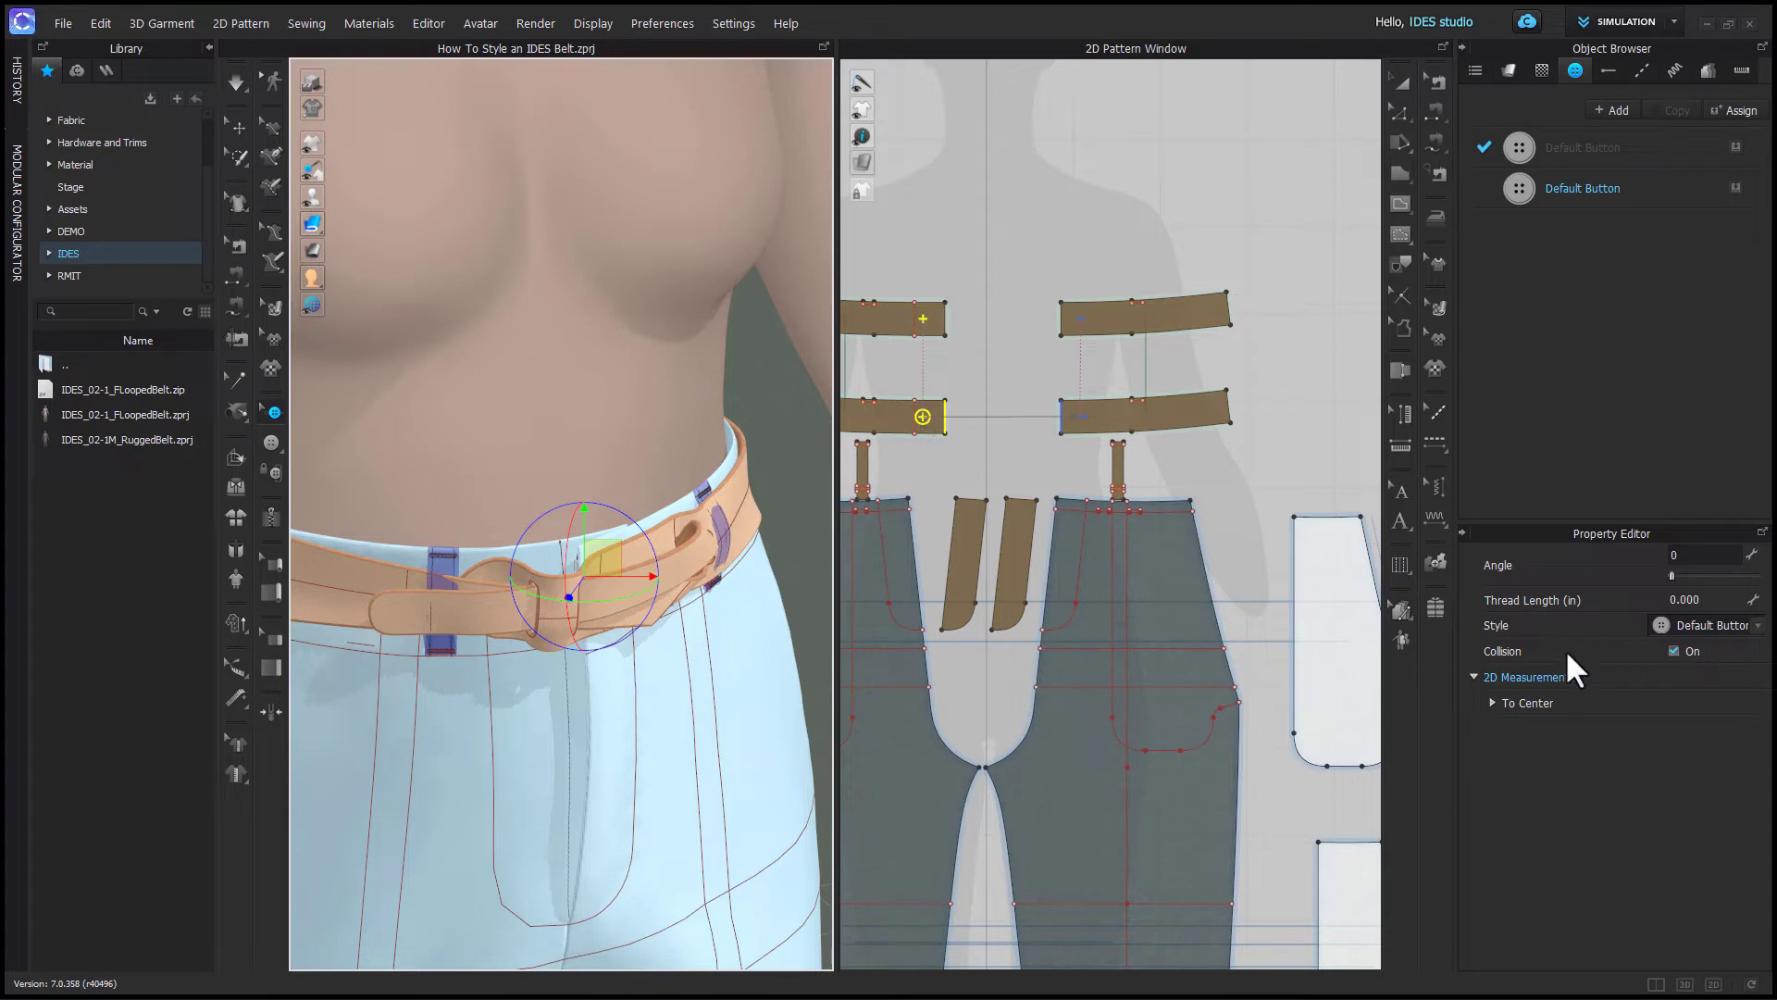
pyautogui.click(1674, 651)
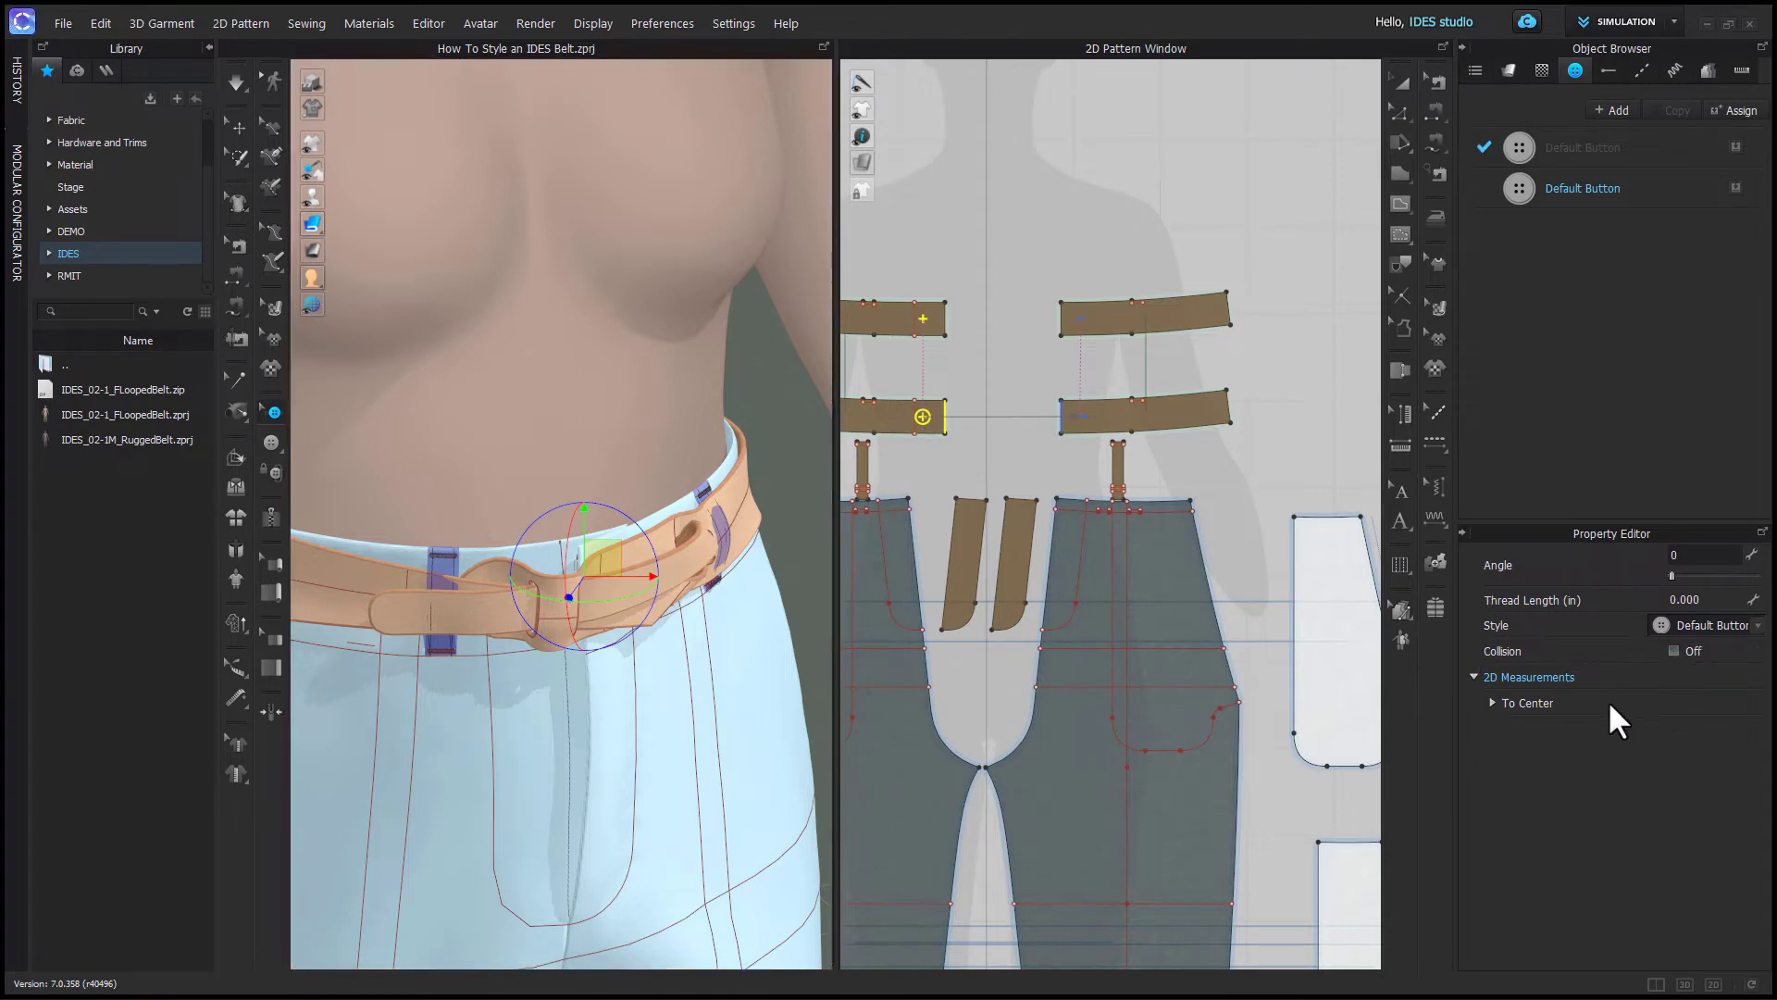
pyautogui.moveTo(639, 712); pyautogui.dragTo(696, 711, button='right')
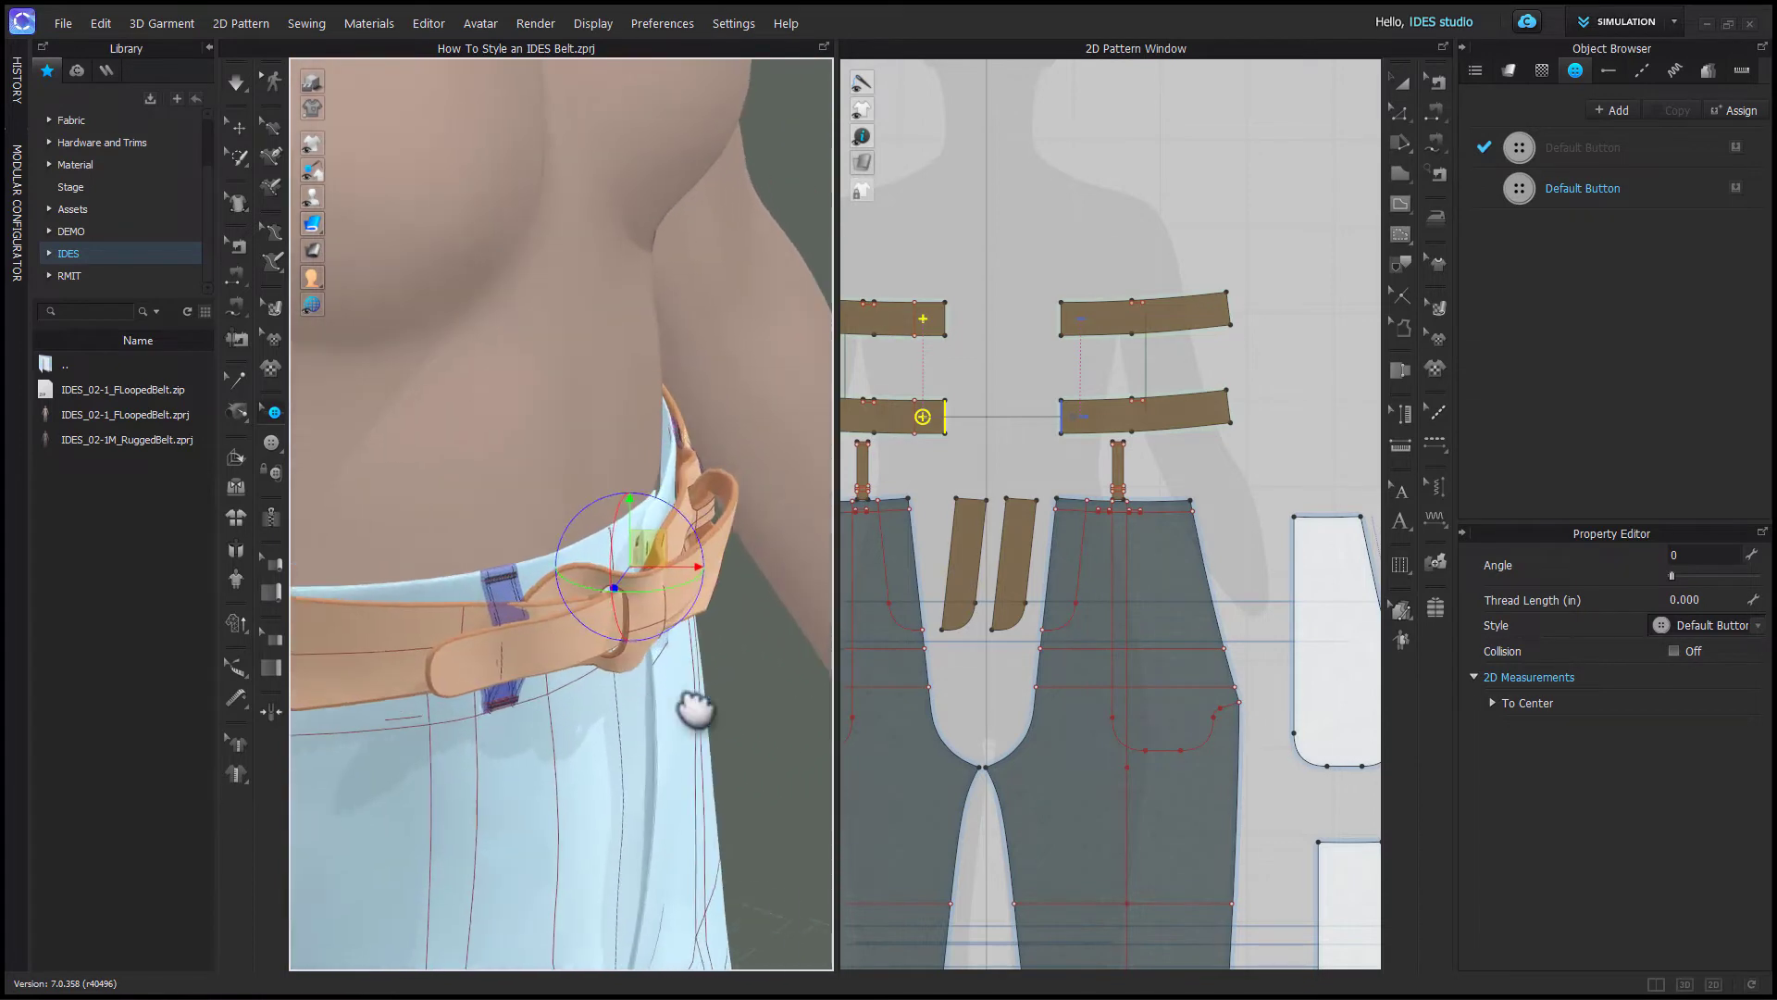
pyautogui.moveTo(696, 711); pyautogui.dragTo(682, 707, button='middle')
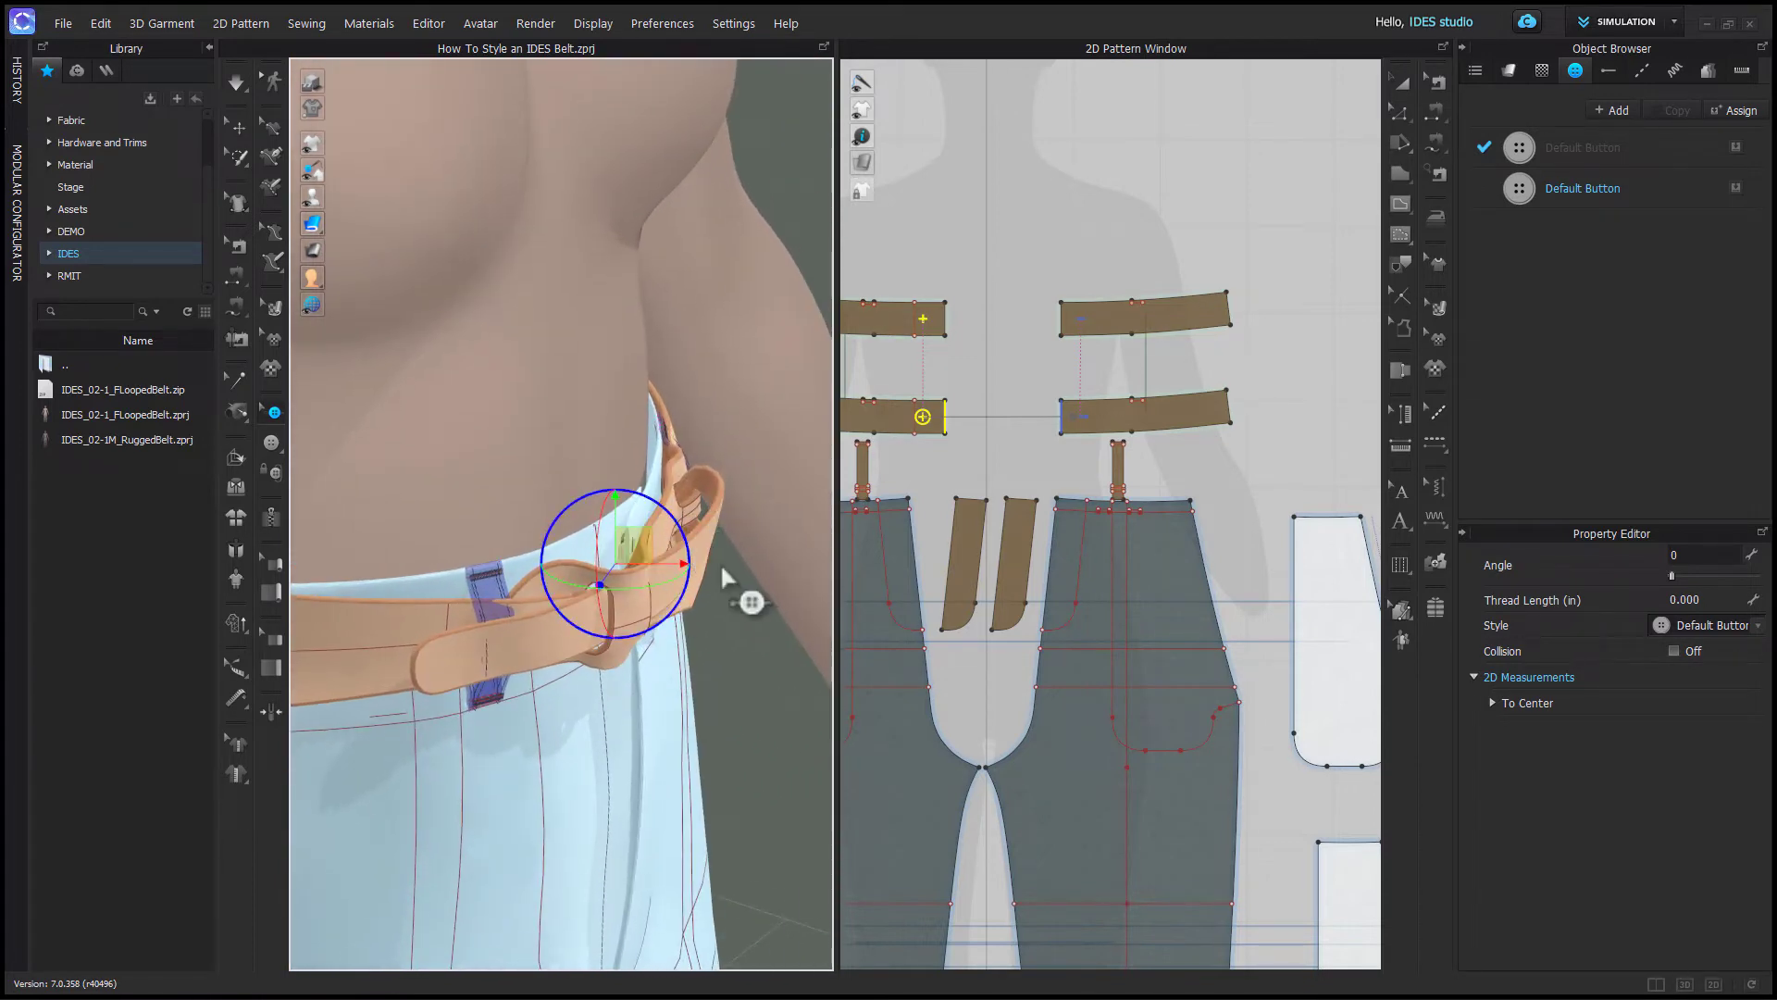
pyautogui.moveTo(750, 597); pyautogui.dragTo(696, 757, button='right')
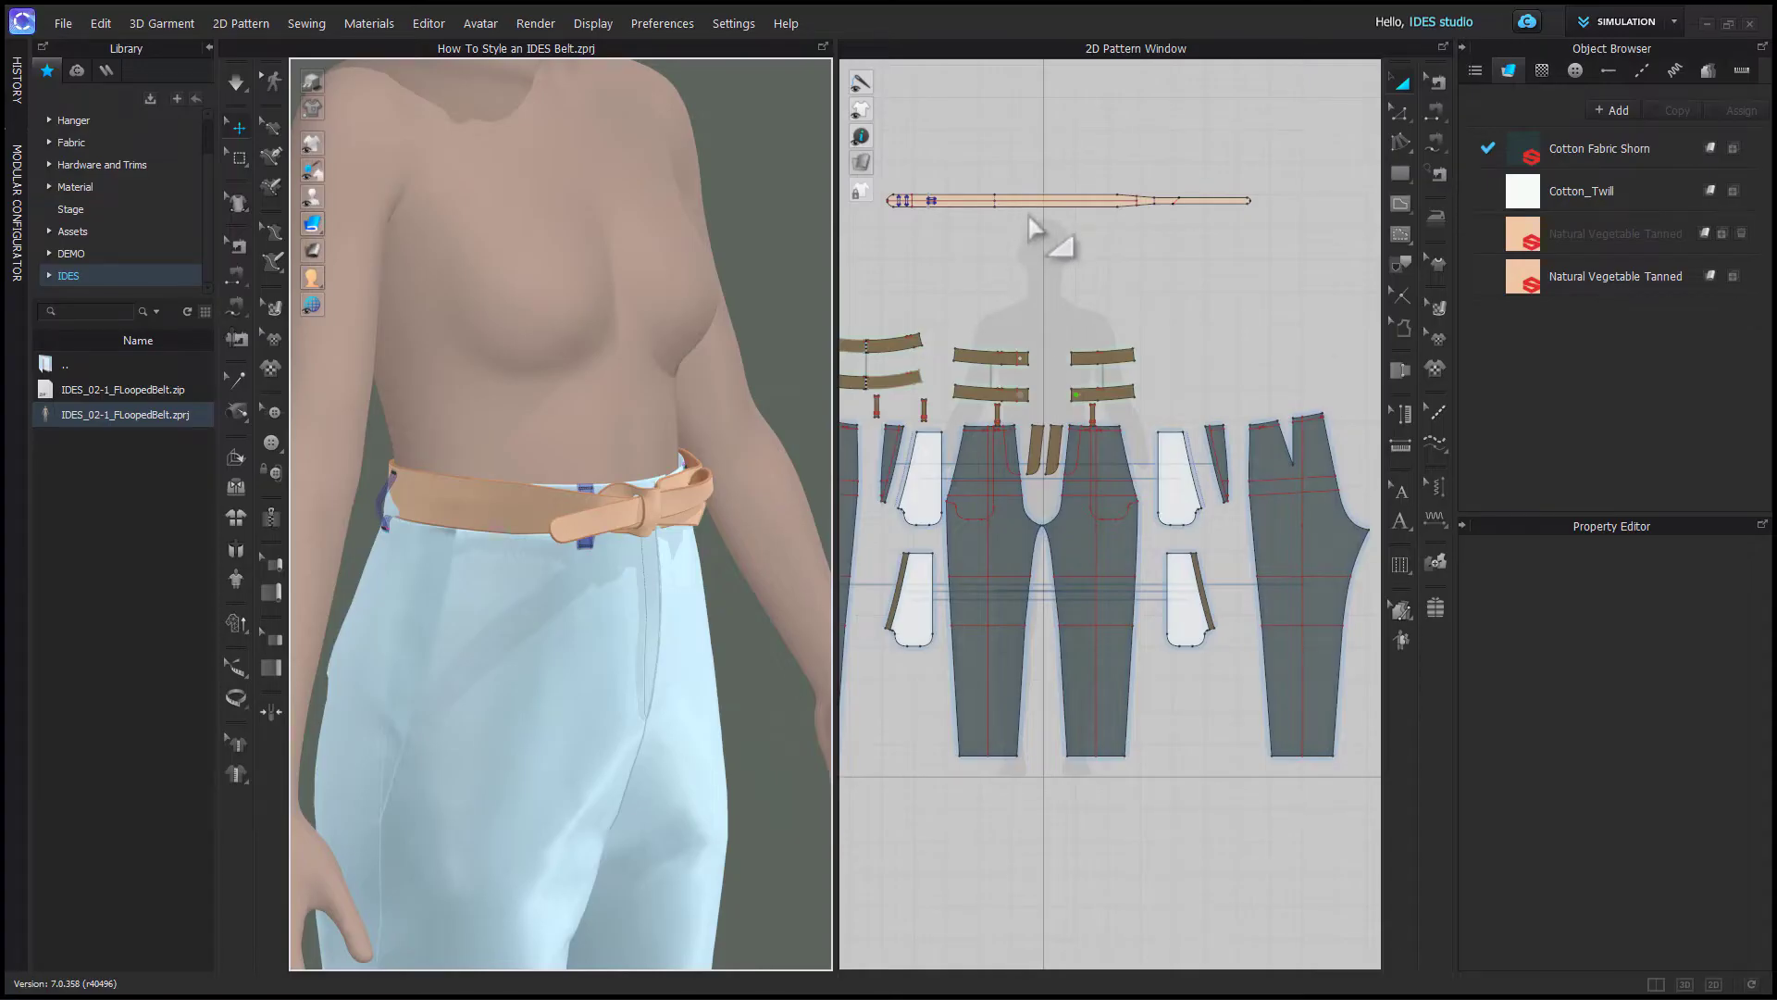
# - Set the belt pattern's simulation layer to 1
pyautogui.click(1031, 202)
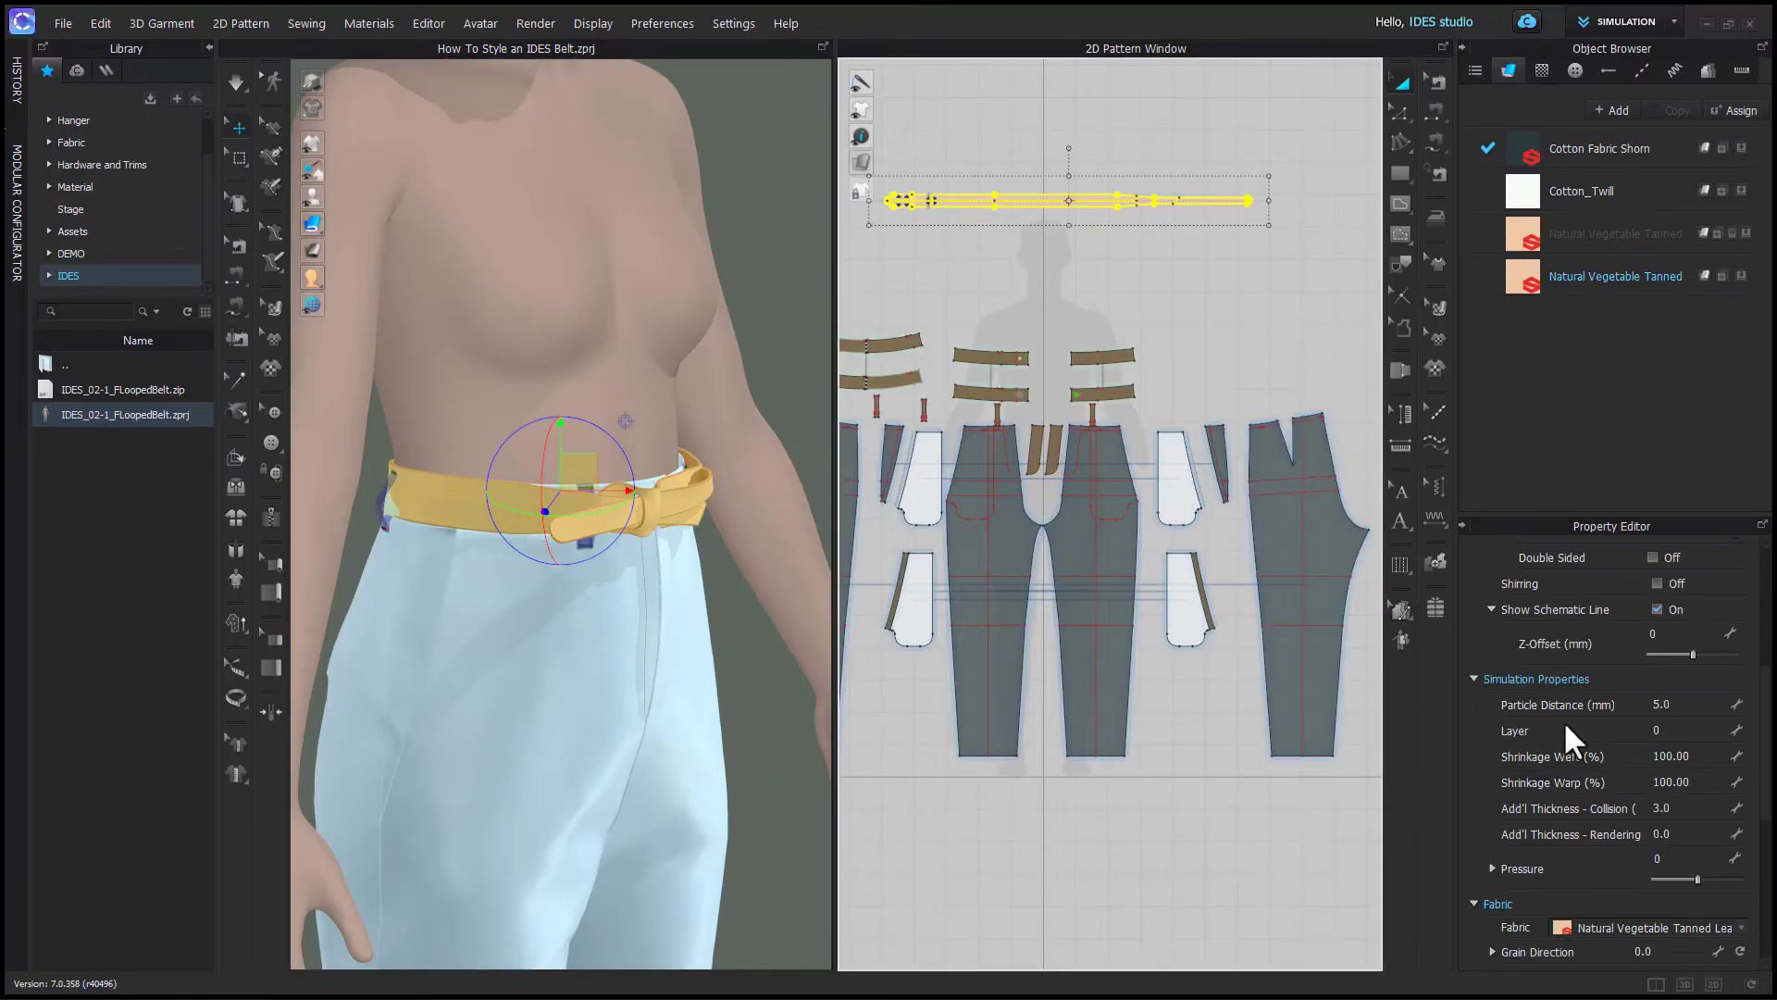
pyautogui.click(1683, 732)
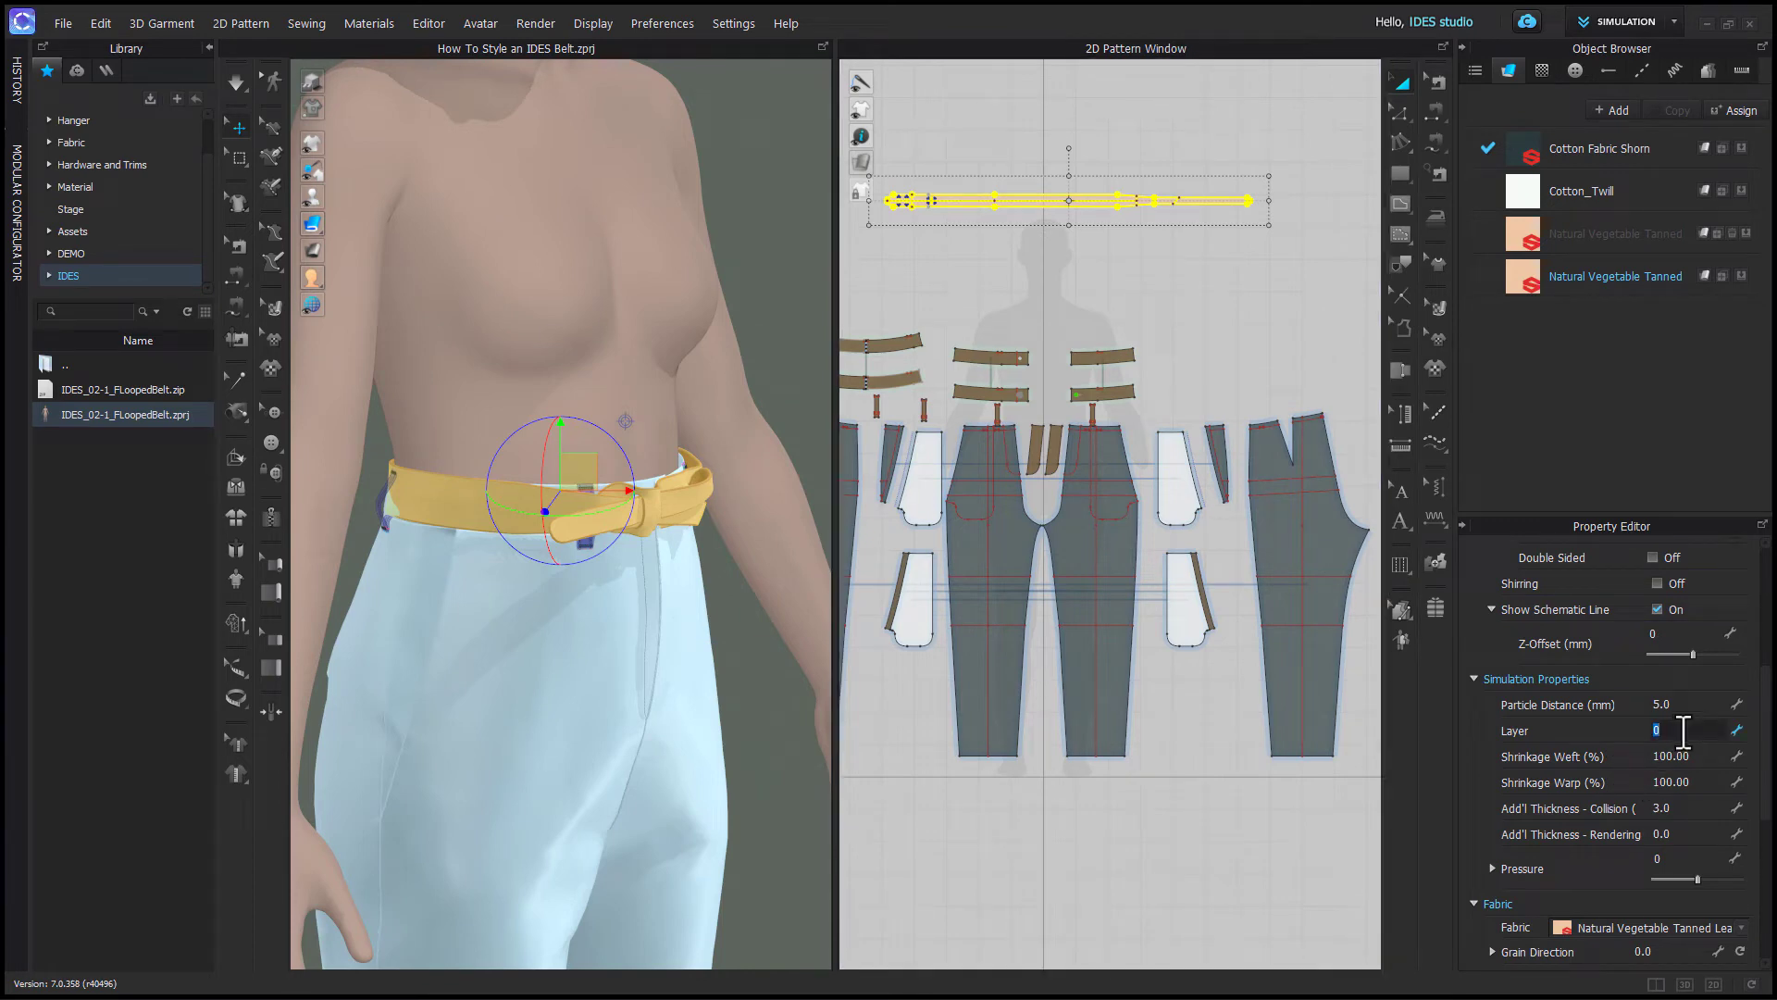
pyautogui.press('Return')
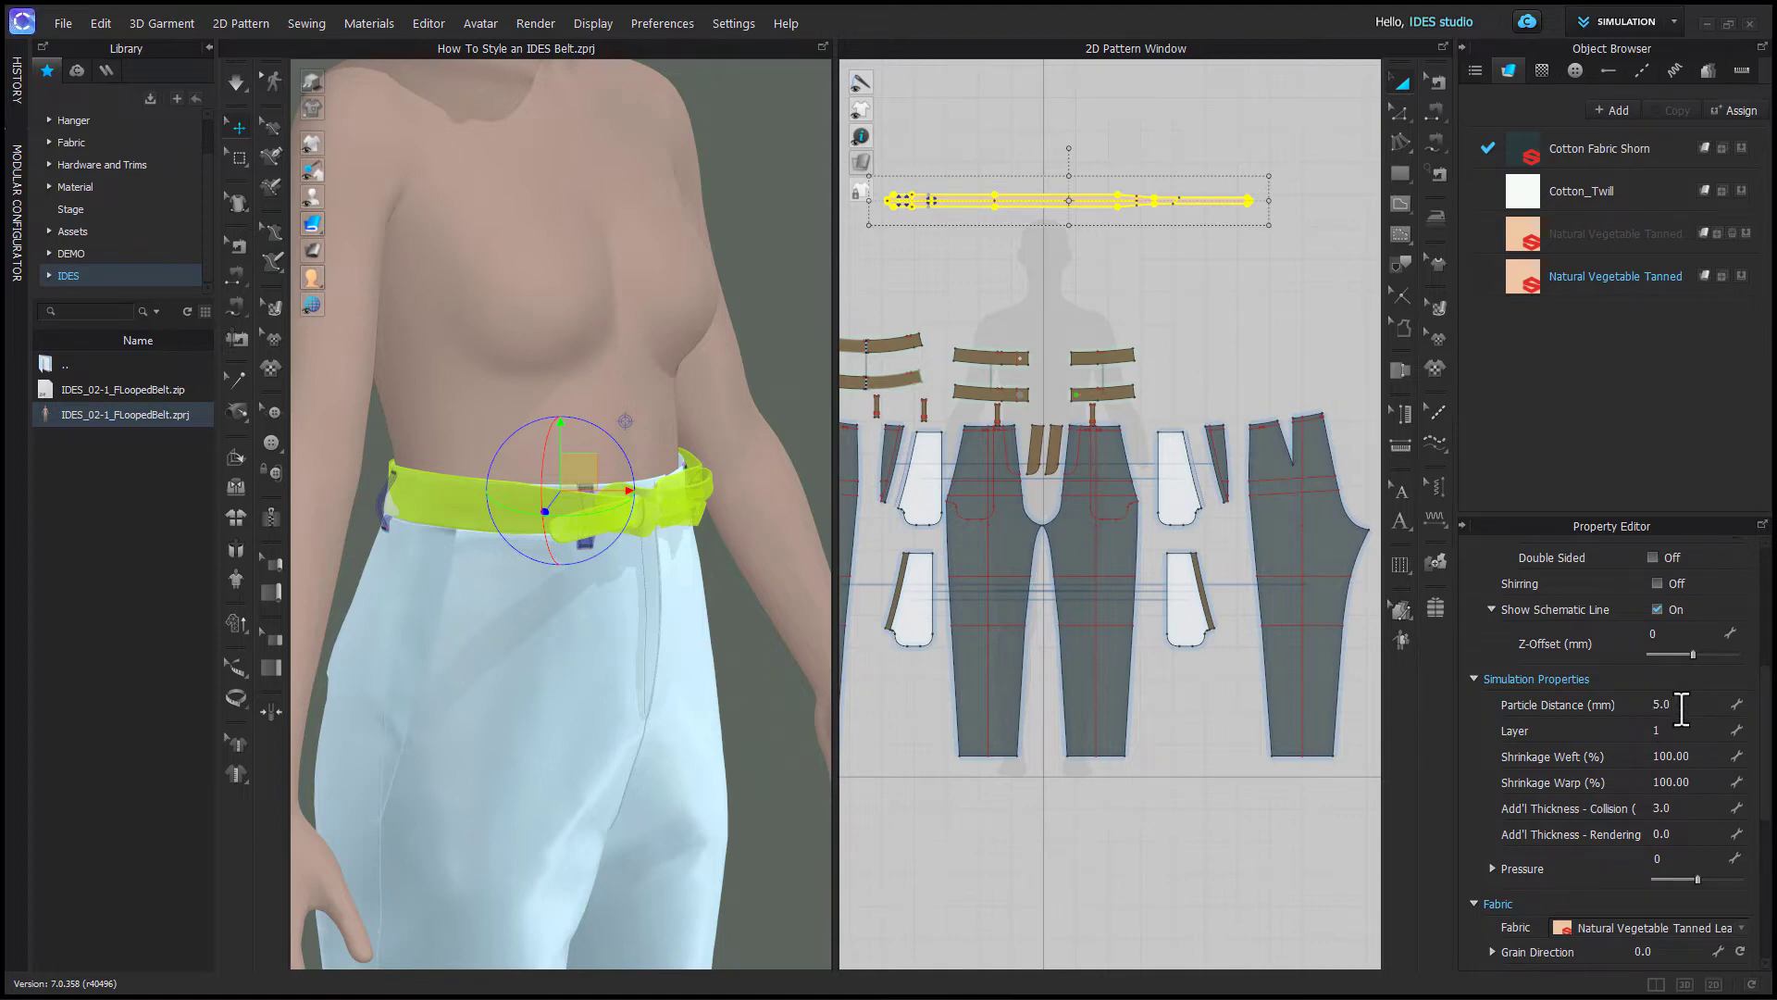
# - Compare the particle distance and other simulation properties of the belt, back trouser panel and waistband piece
pyautogui.scroll(-2, 1231, 694)
pyautogui.click(1308, 596)
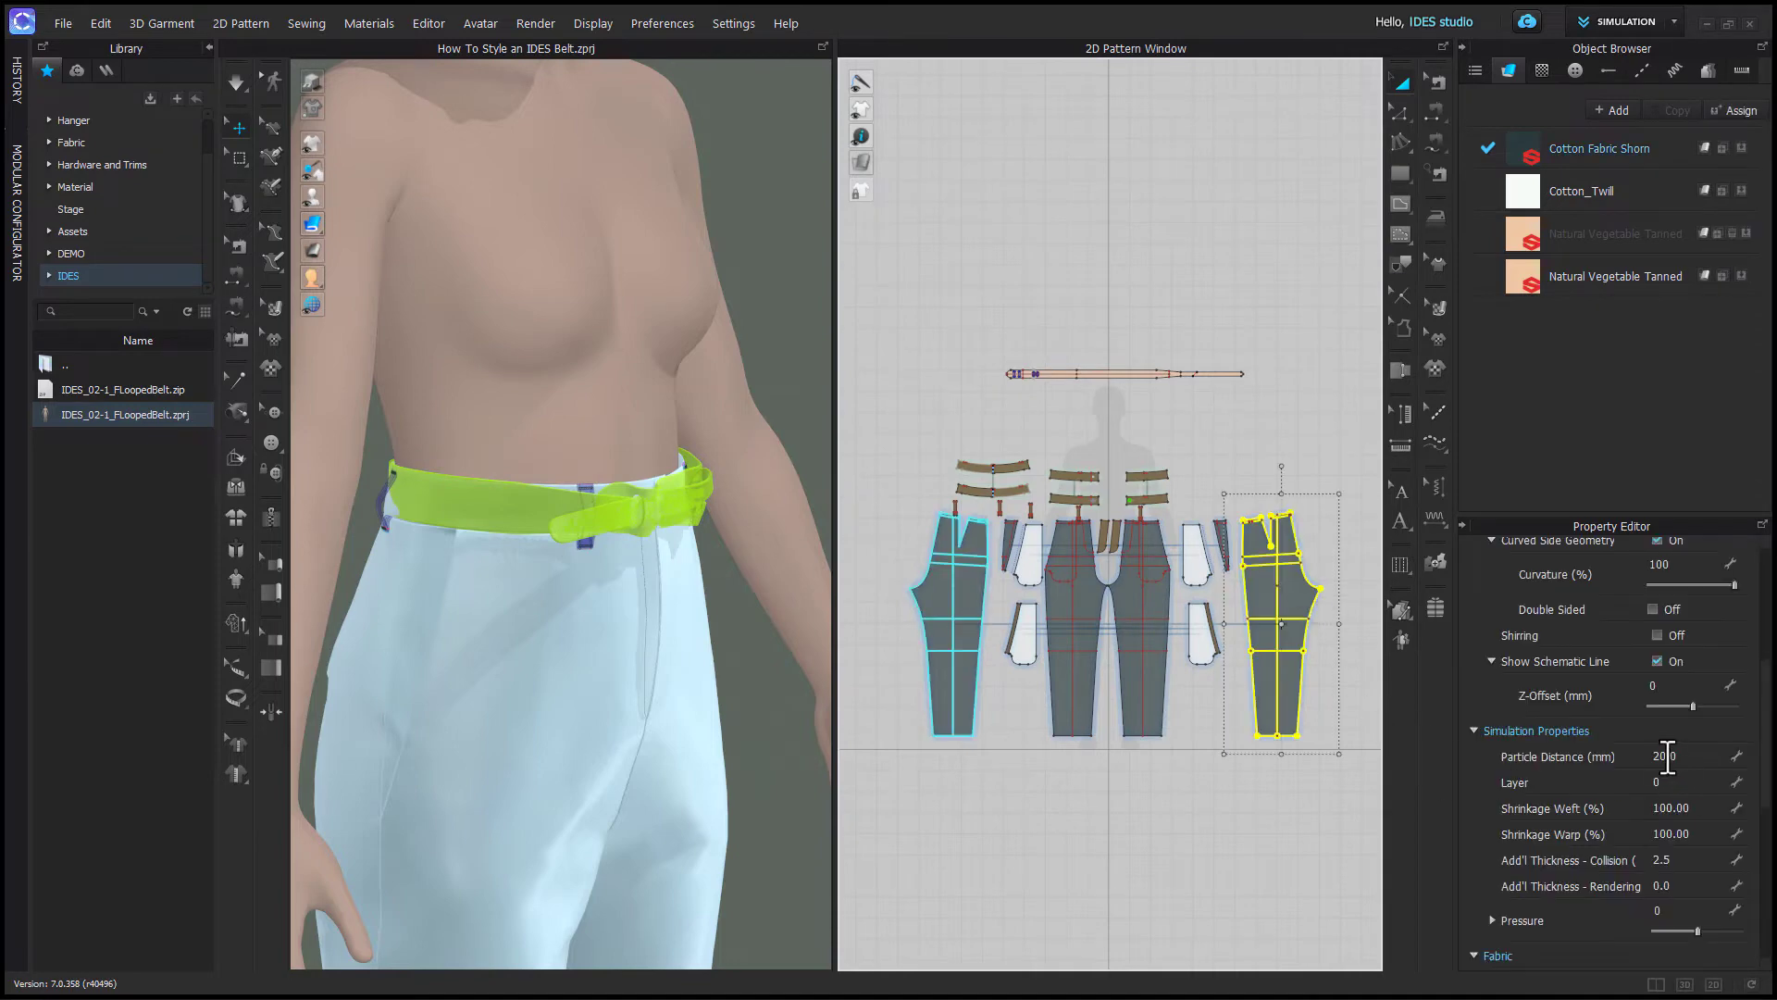
pyautogui.scroll(2, 995, 465)
pyautogui.click(967, 463)
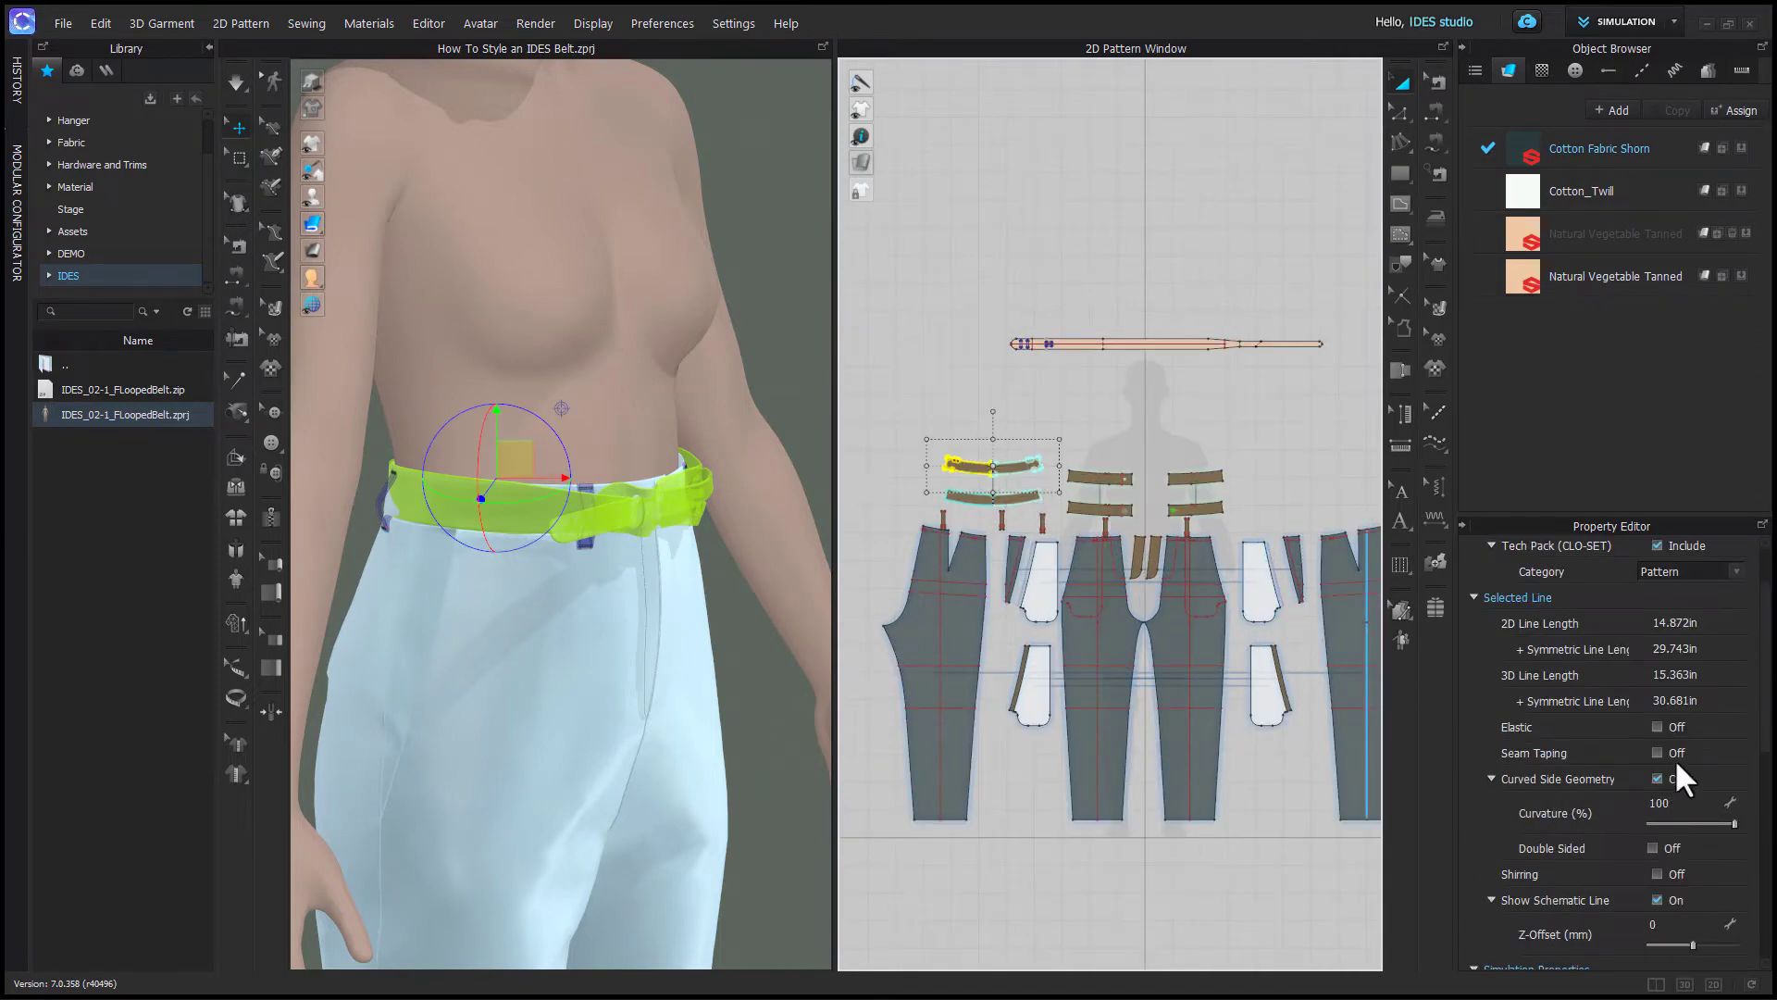
pyautogui.scroll(-5, 1675, 758)
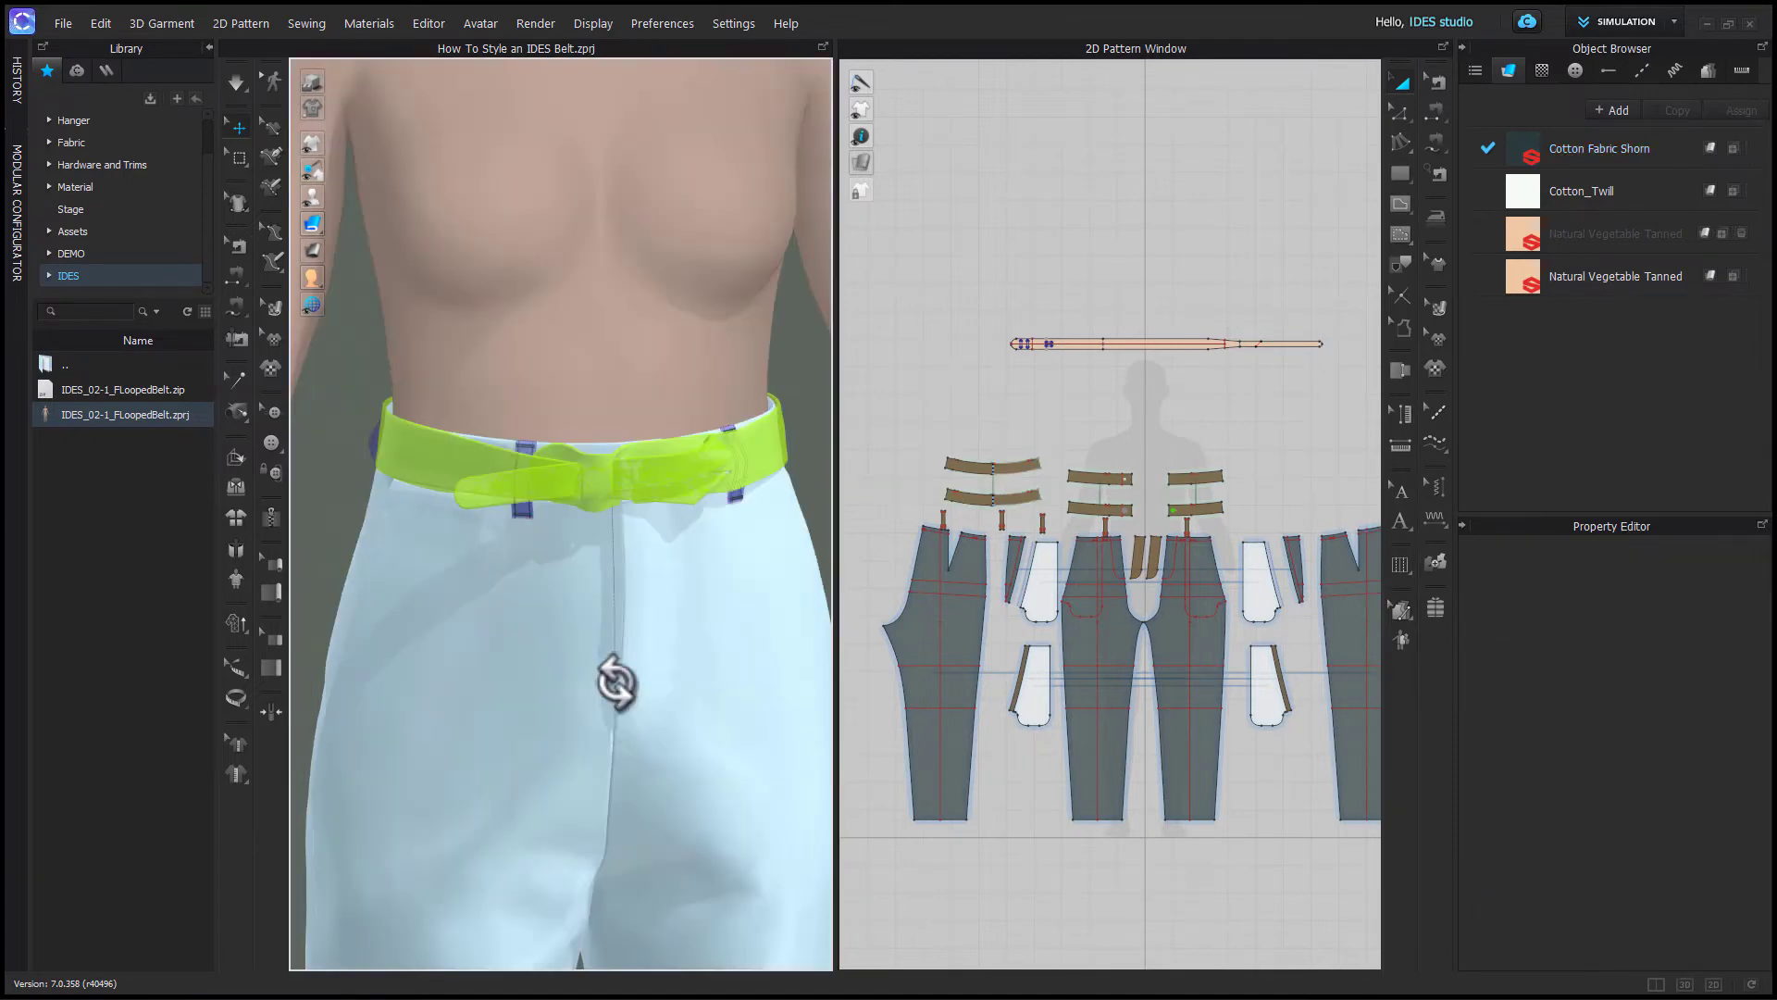
# - Simulate the belt around the trouser waistband and check its fit from different angles
pyautogui.moveTo(615, 680); pyautogui.dragTo(678, 680, button='right')
pyautogui.press('space')
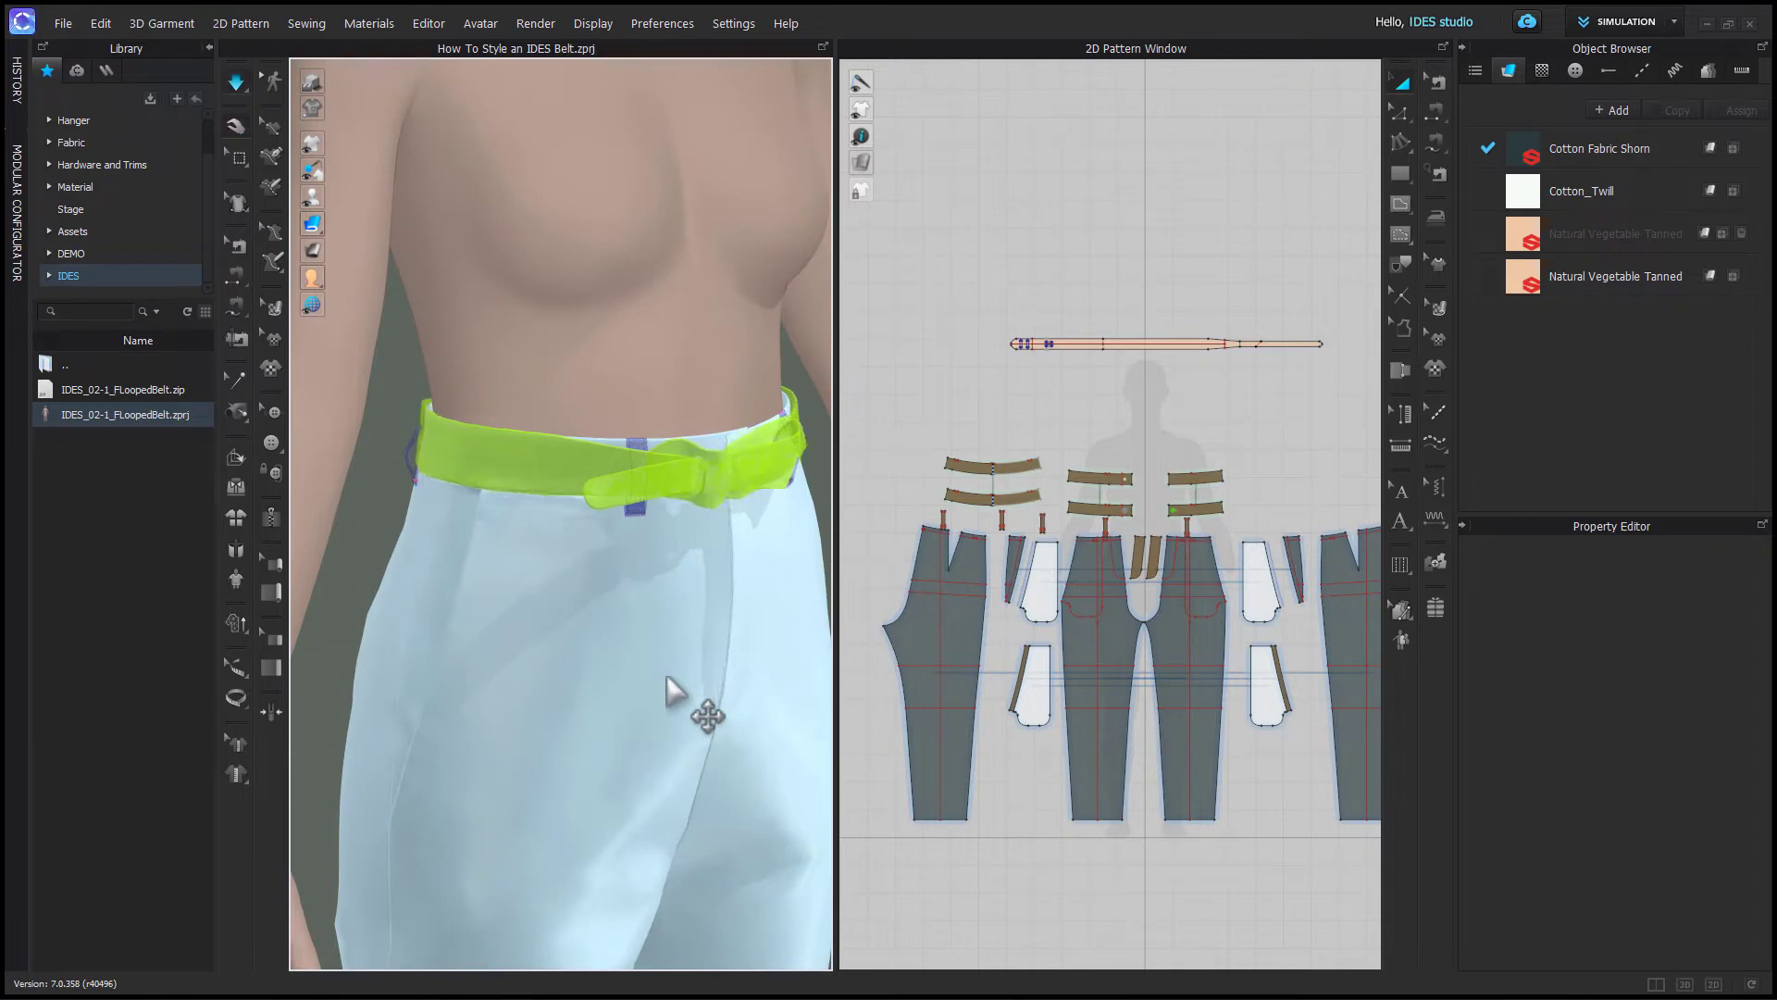
pyautogui.press('space')
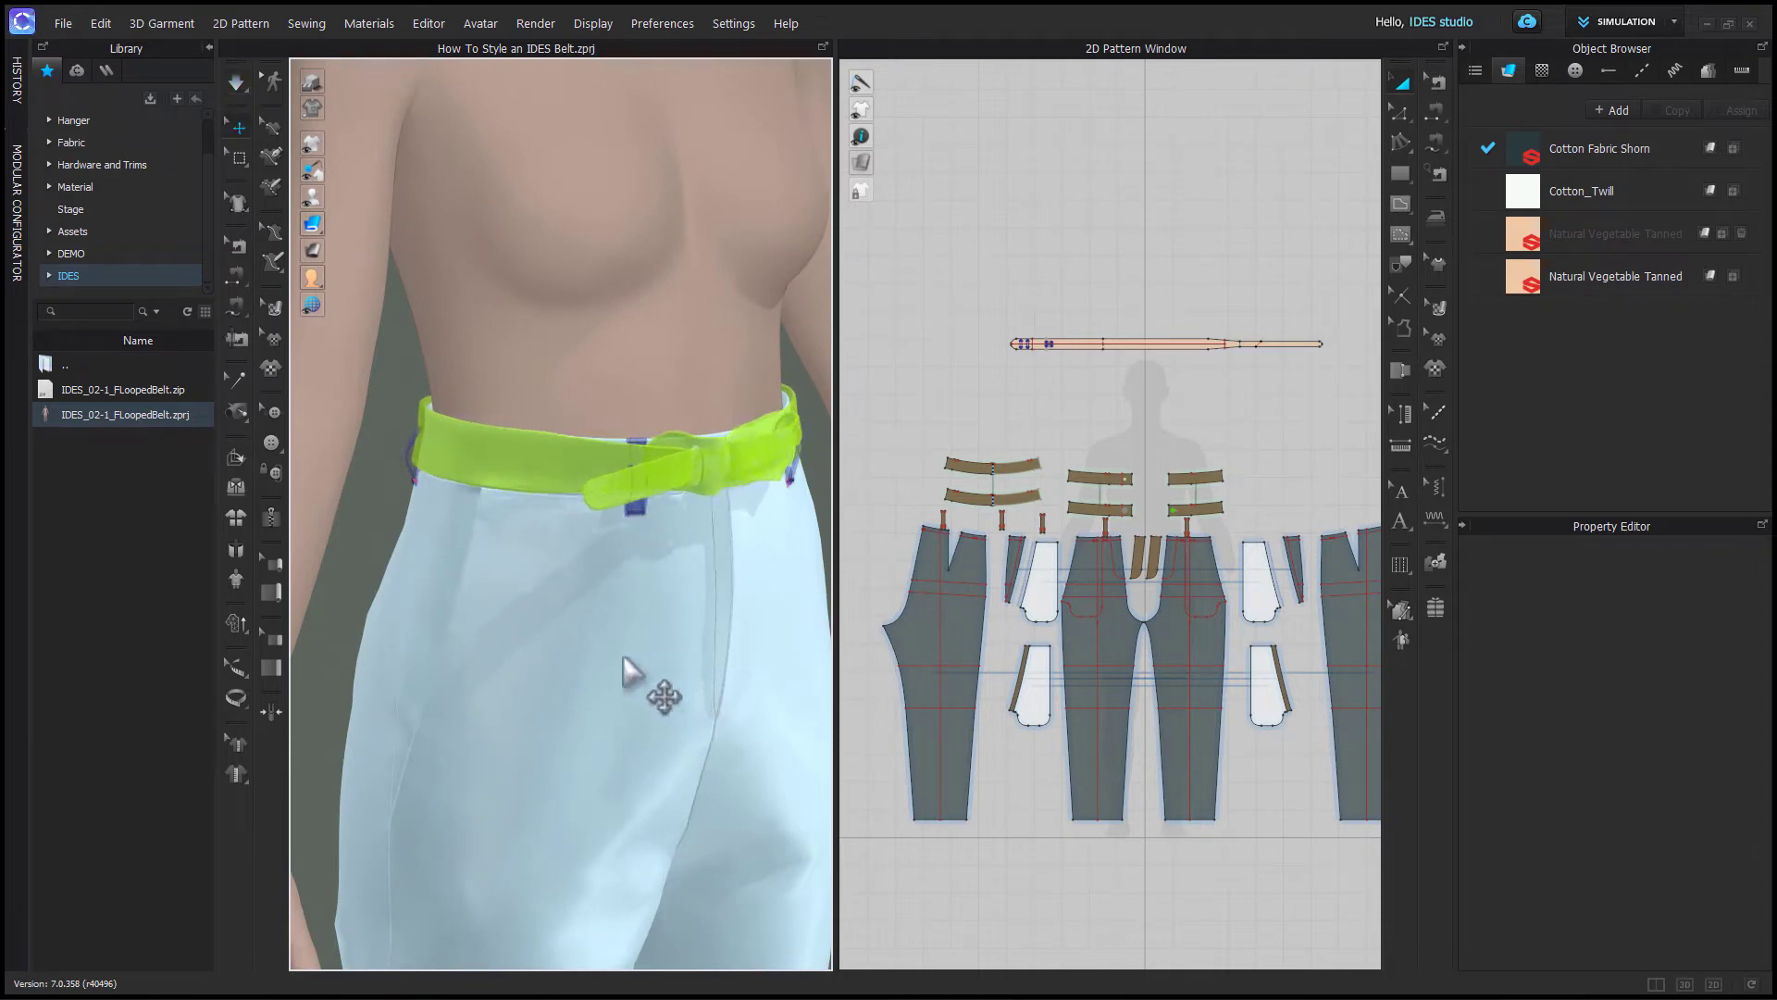
pyautogui.moveTo(624, 653); pyautogui.dragTo(463, 619, button='right')
pyautogui.press('space')
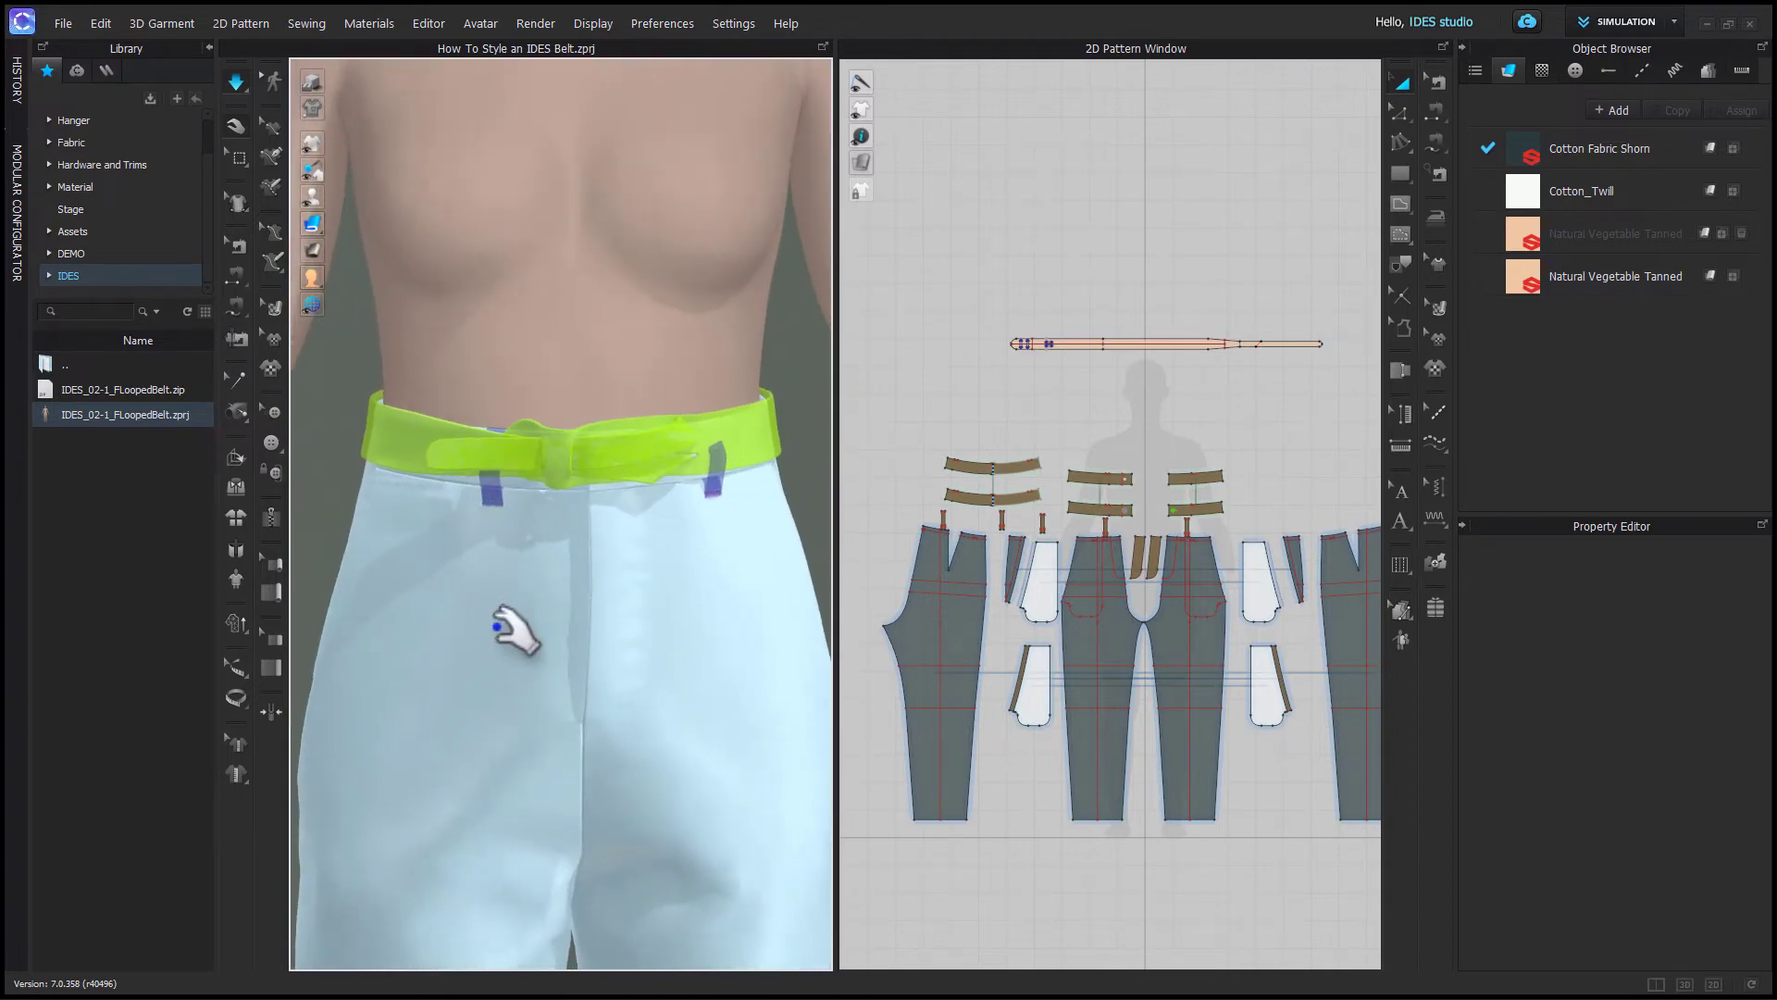
# - Select the whole belt and move it slightly down so it sits on the waistband
pyautogui.moveTo(966, 312); pyautogui.dragTo(1379, 409)
pyautogui.scroll(-5, 581, 417)
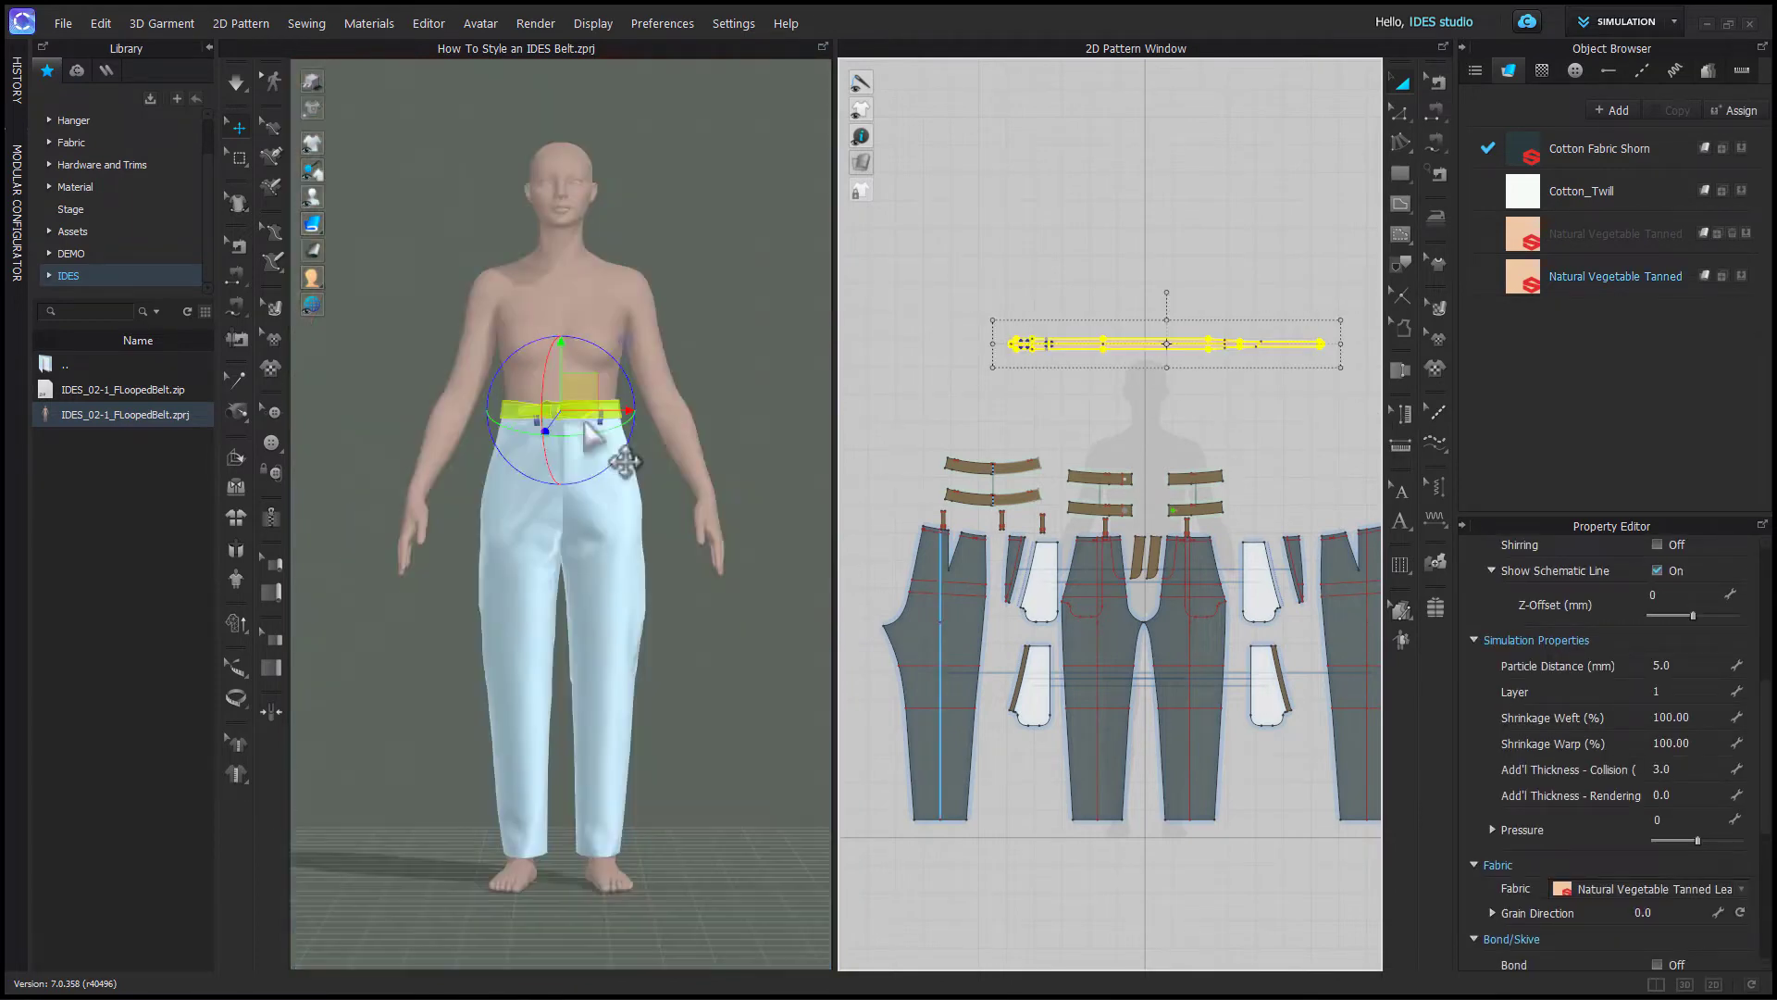
pyautogui.scroll(4, 568, 413)
pyautogui.moveTo(561, 359); pyautogui.dragTo(598, 555, button='middle')
pyautogui.scroll(5, 595, 468)
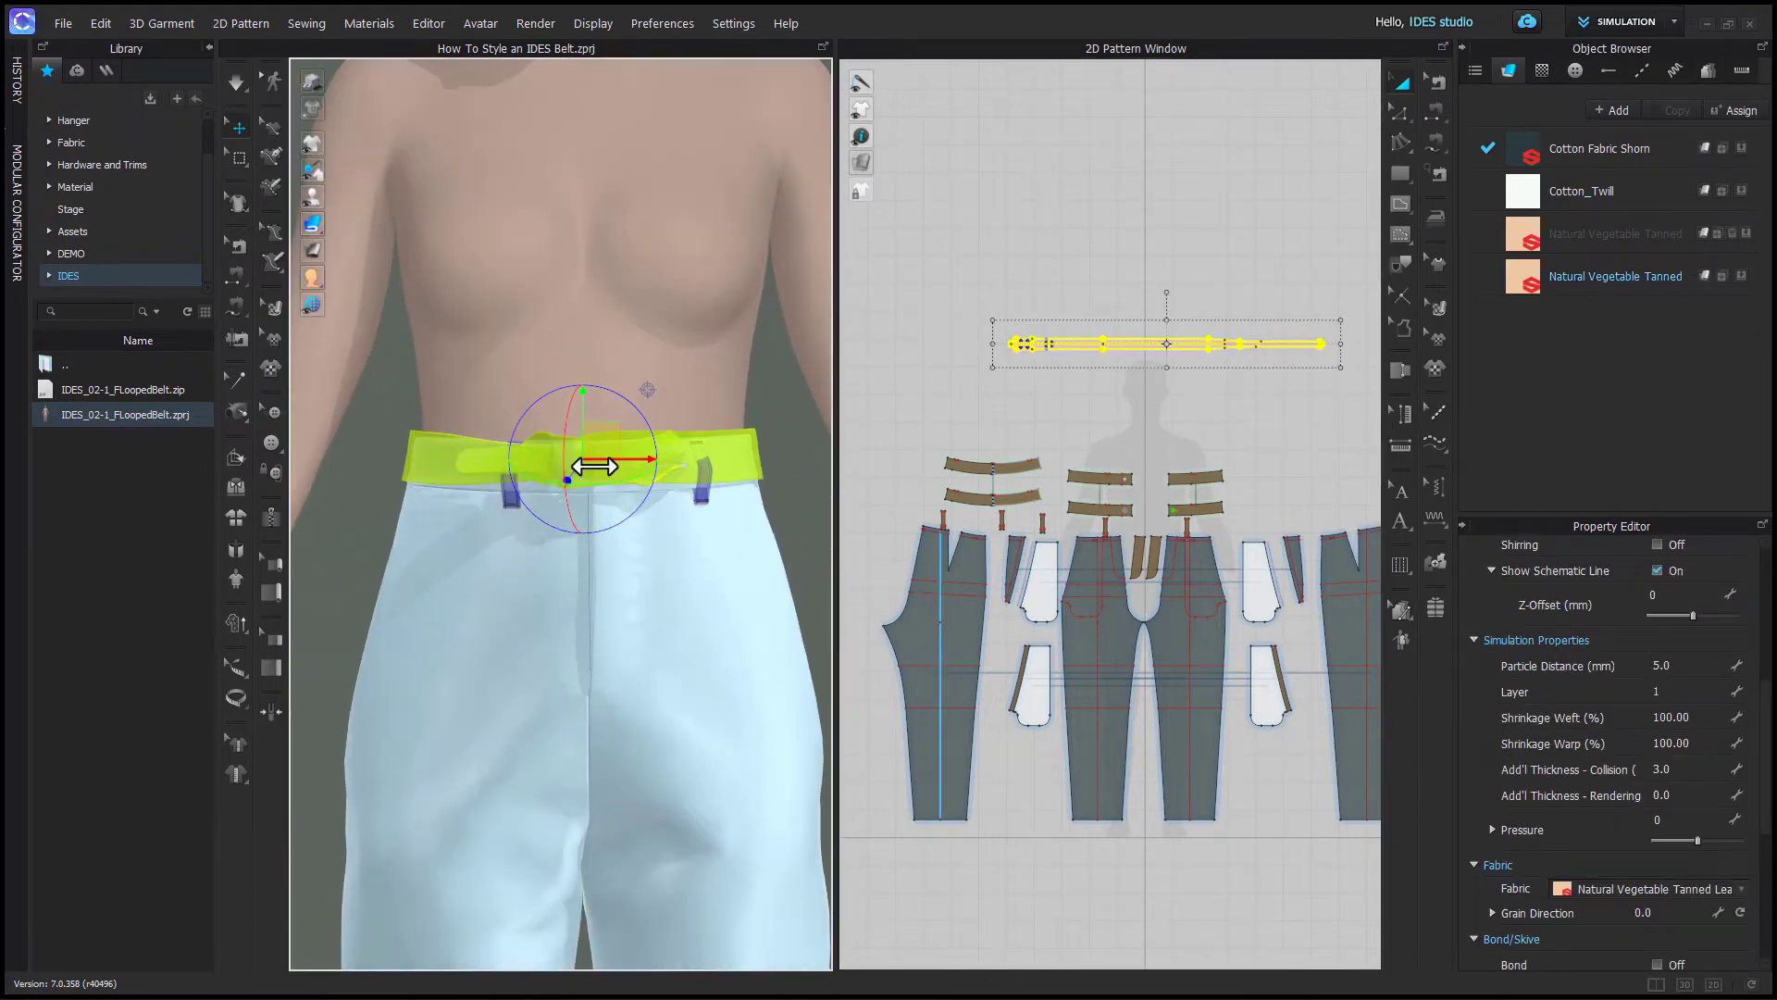
pyautogui.moveTo(594, 395); pyautogui.dragTo(591, 411)
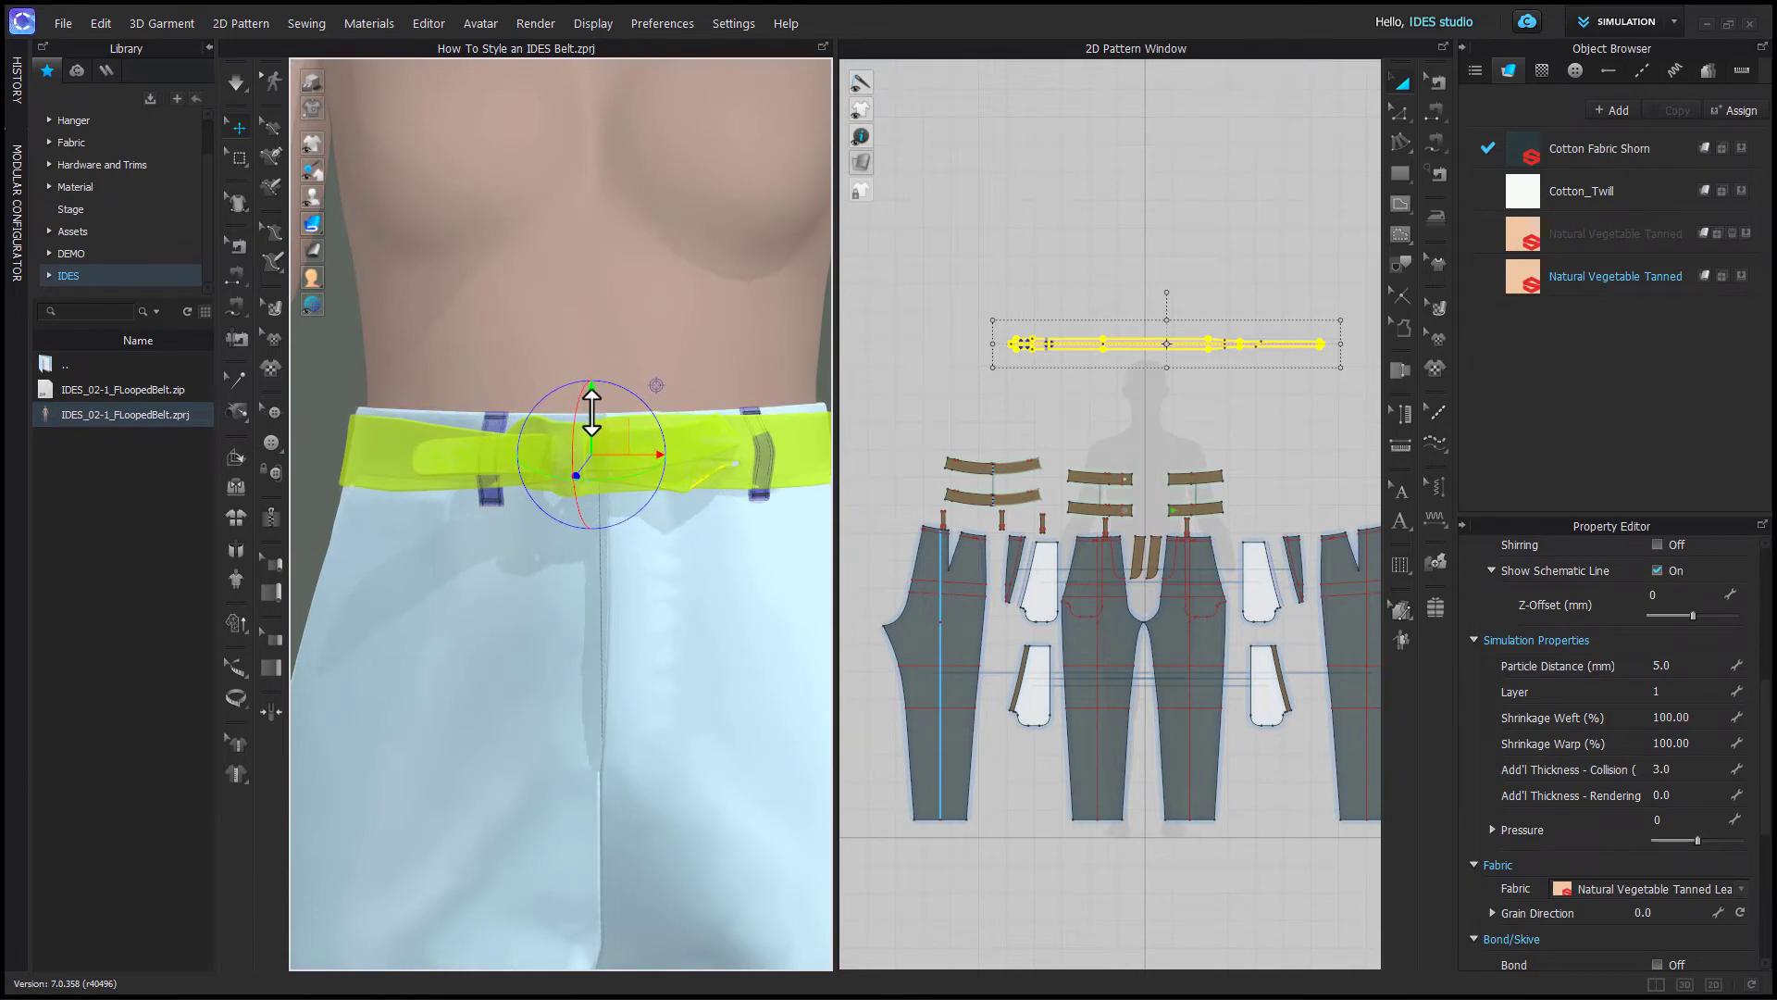
pyautogui.moveTo(595, 615); pyautogui.dragTo(520, 615, button='right')
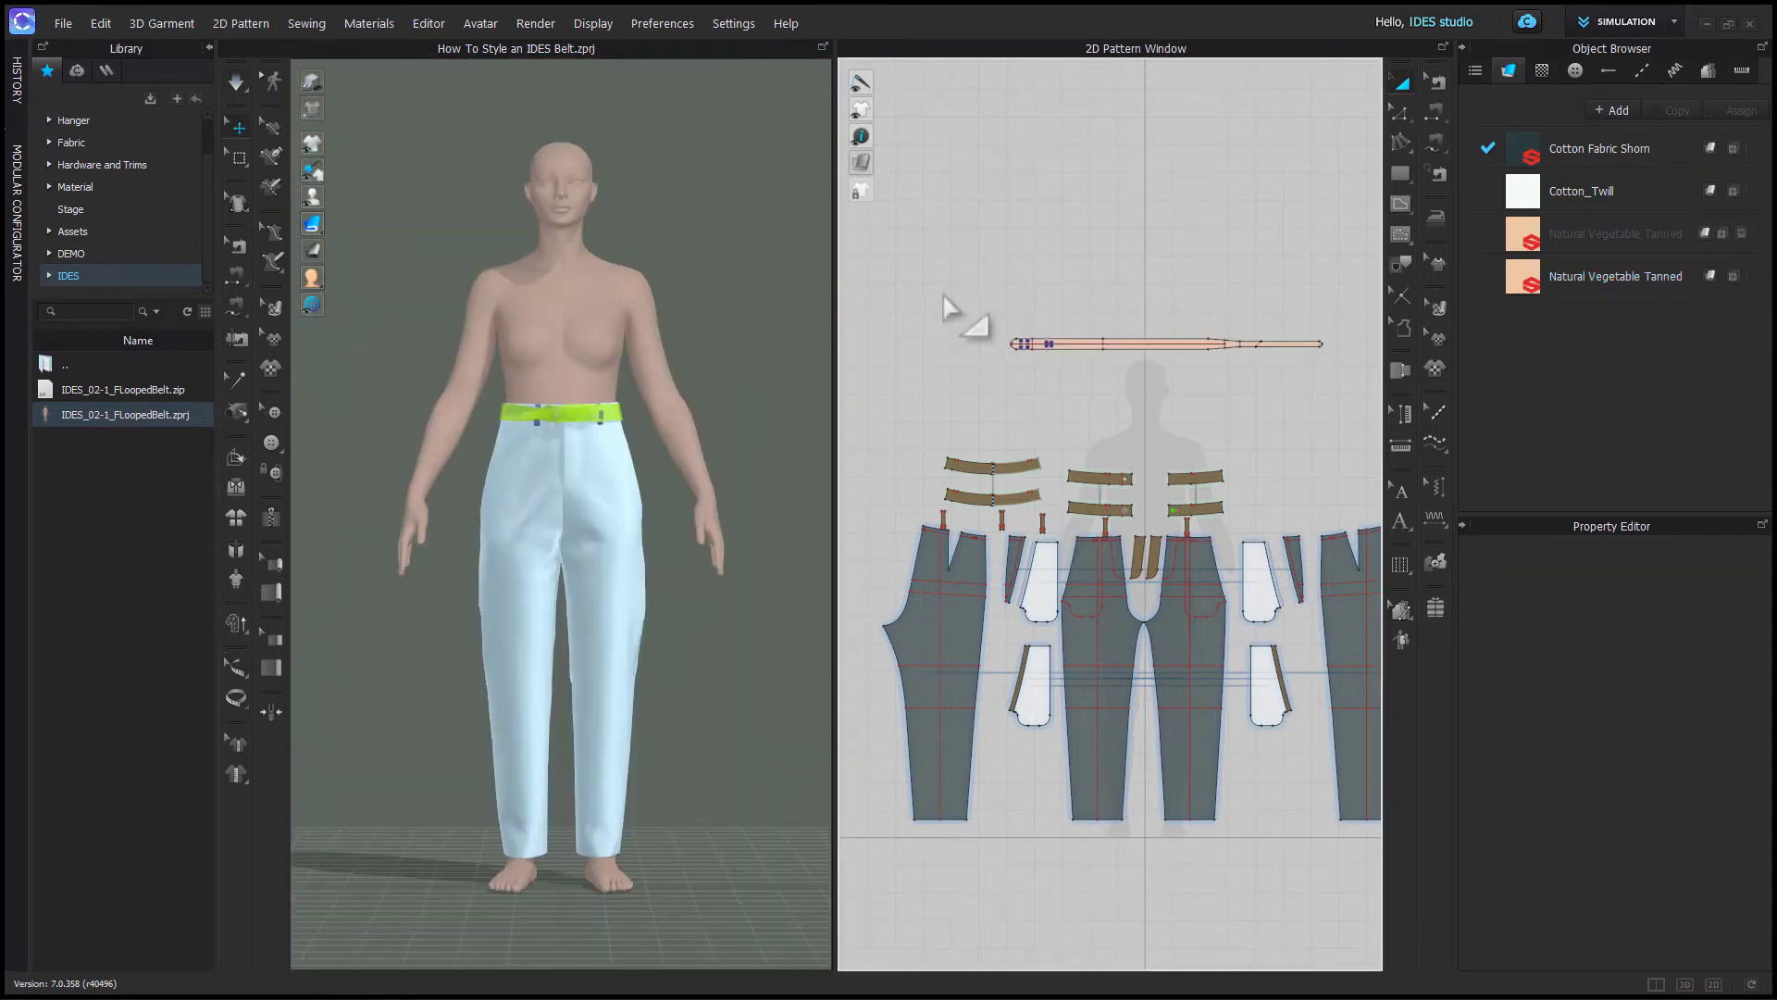
# - Set the belt pattern's simulation layer to 0
pyautogui.moveTo(941, 288); pyautogui.dragTo(1382, 382)
pyautogui.click(1680, 690)
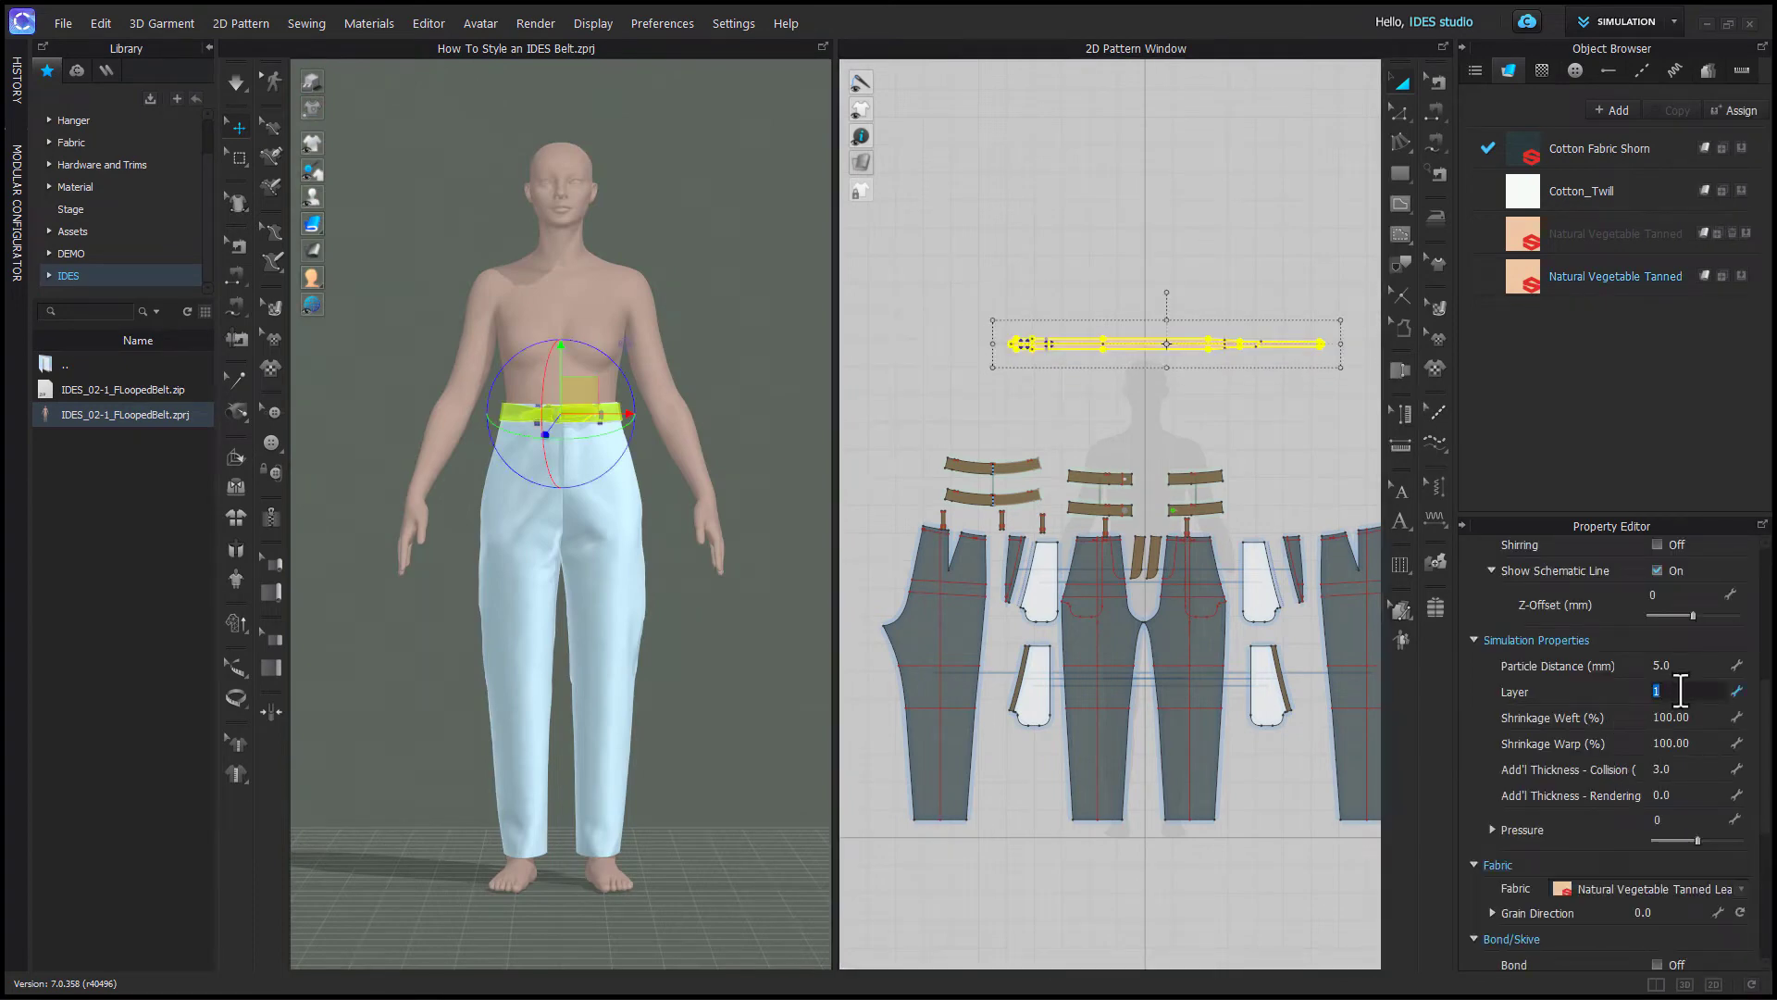
pyautogui.click(940, 408)
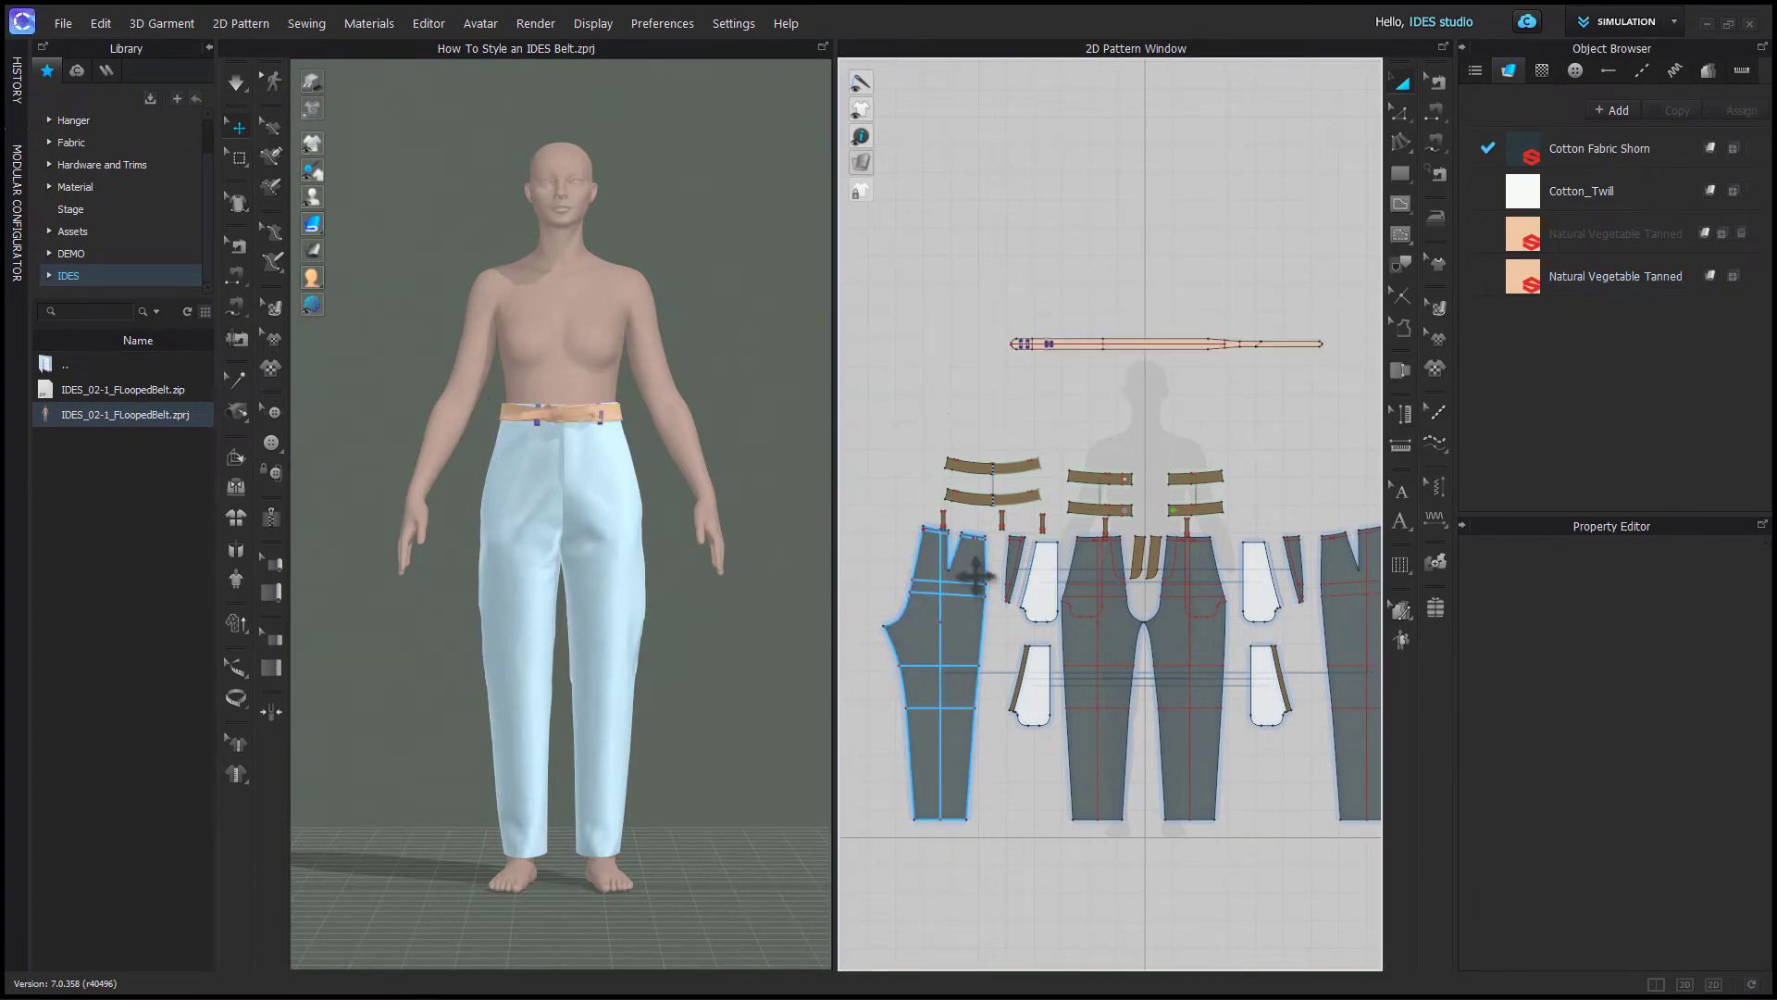
# - Reactivate all the trouser belt loops together
pyautogui.scroll(5, 903, 446)
pyautogui.scroll(5, 587, 468)
pyautogui.click(884, 412)
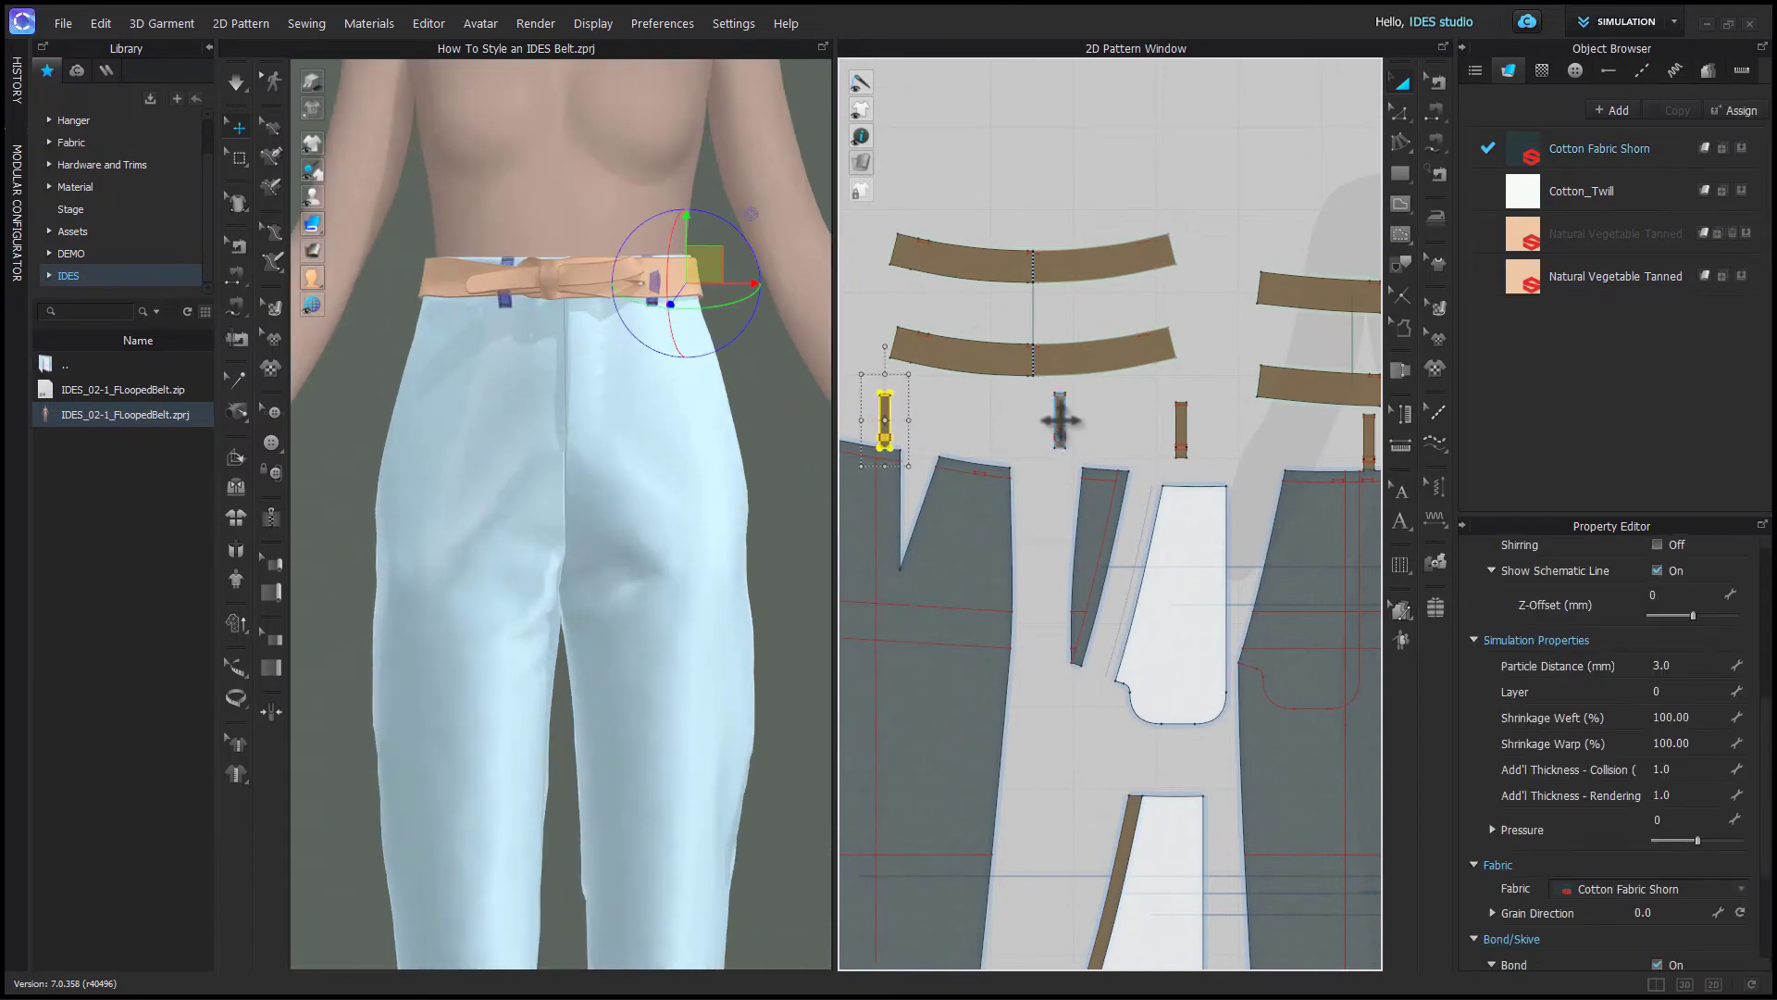
pyautogui.keyDown('shift'); pyautogui.click(1059, 416); pyautogui.keyUp('shift')
pyautogui.keyDown('shift'); pyautogui.click(1181, 426); pyautogui.keyUp('shift')
pyautogui.moveTo(1250, 442); pyautogui.dragTo(929, 437, button='middle')
pyautogui.keyDown('shift'); pyautogui.click(1289, 430); pyautogui.keyUp('shift')
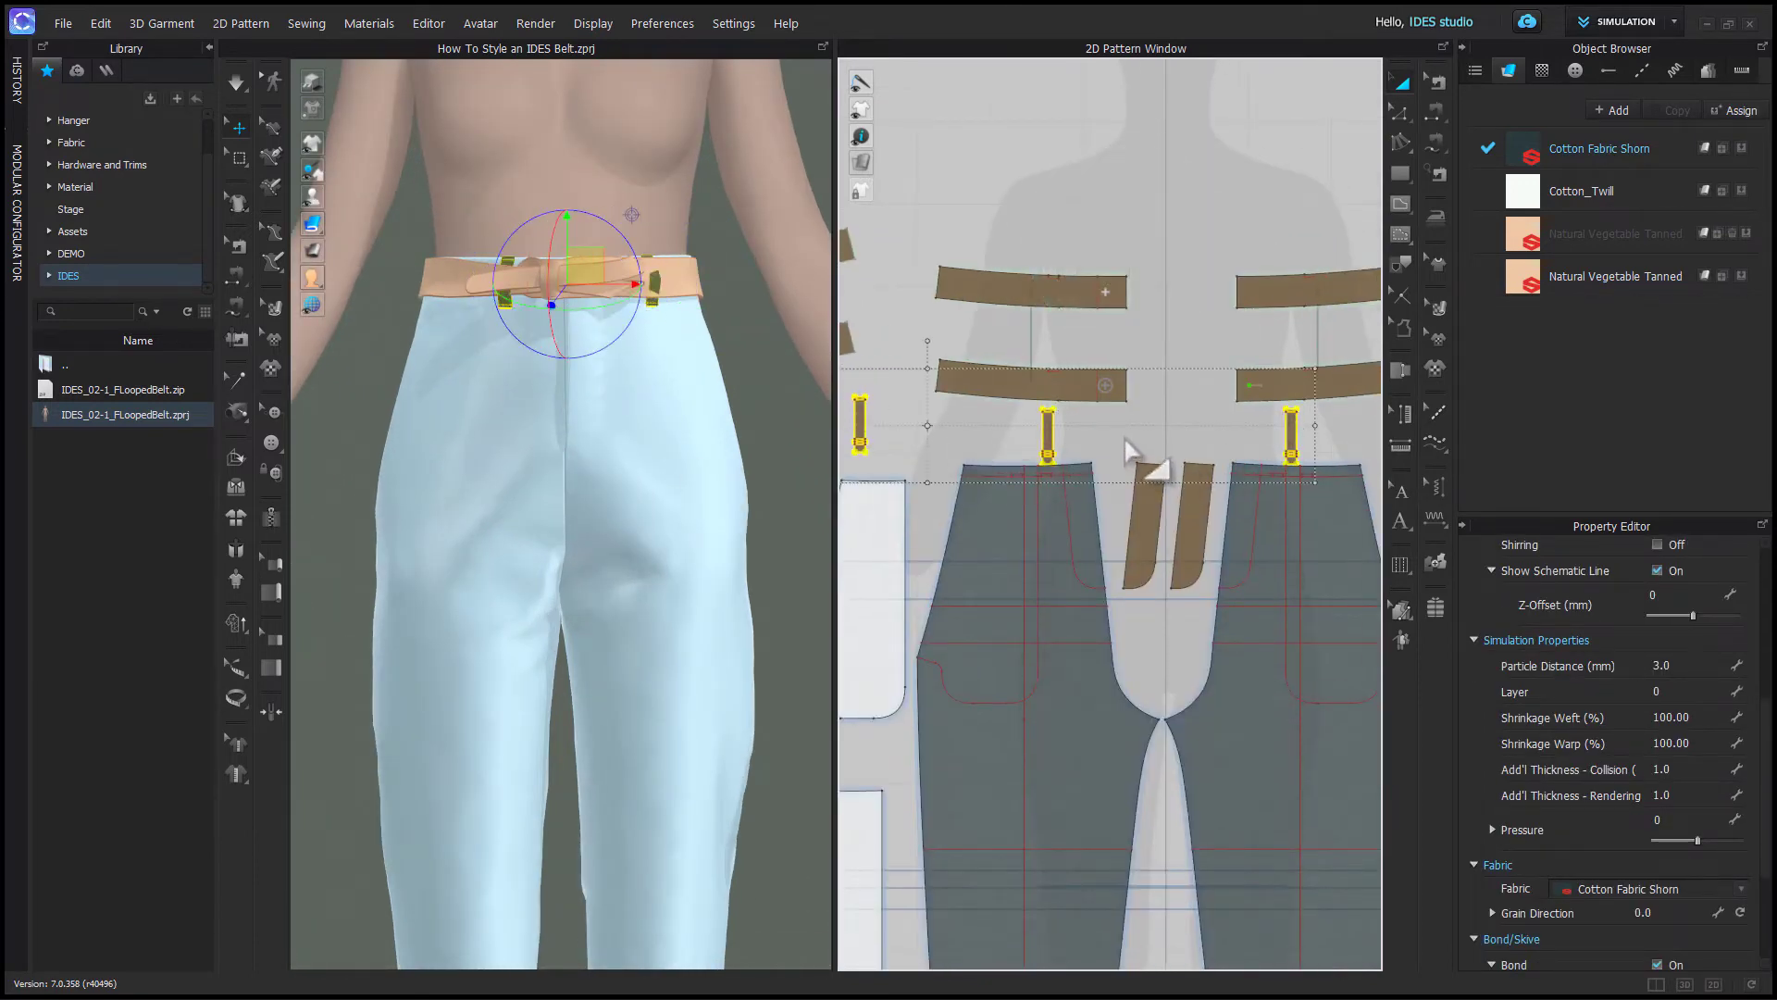
pyautogui.click(1136, 437)
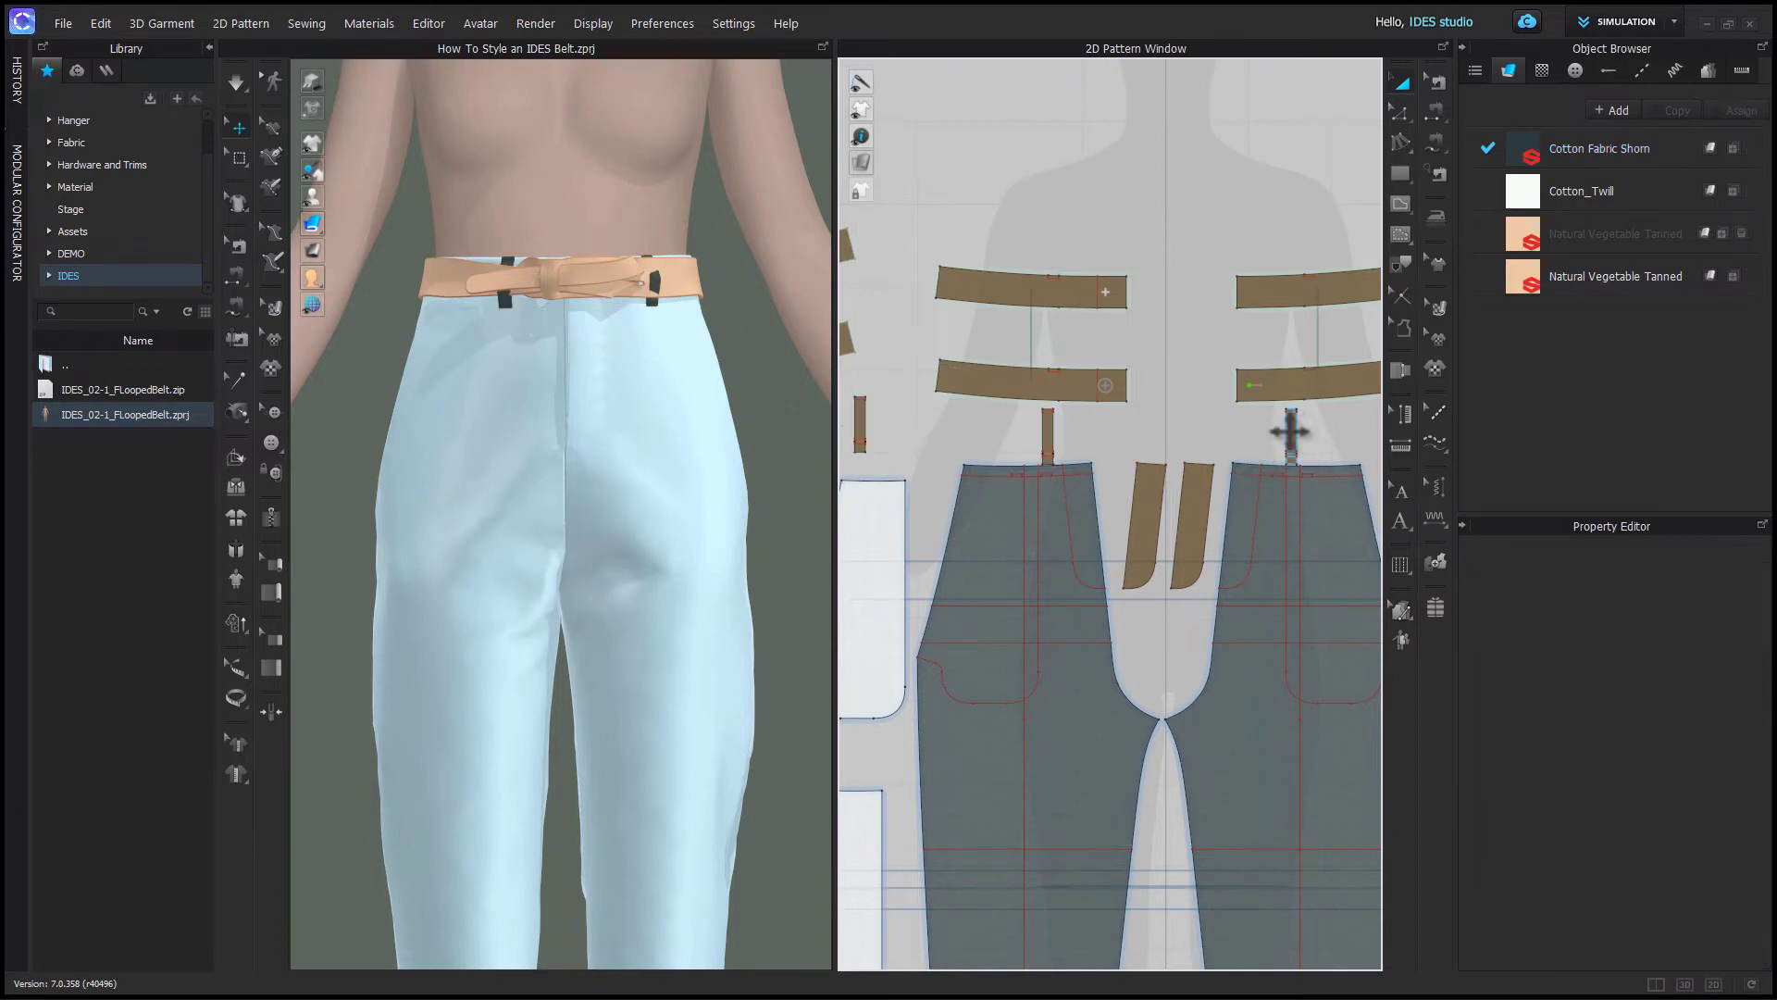
# - Bring the belt loop on the wearer's left front outside the belt and inspect it from the side
pyautogui.click(1289, 430)
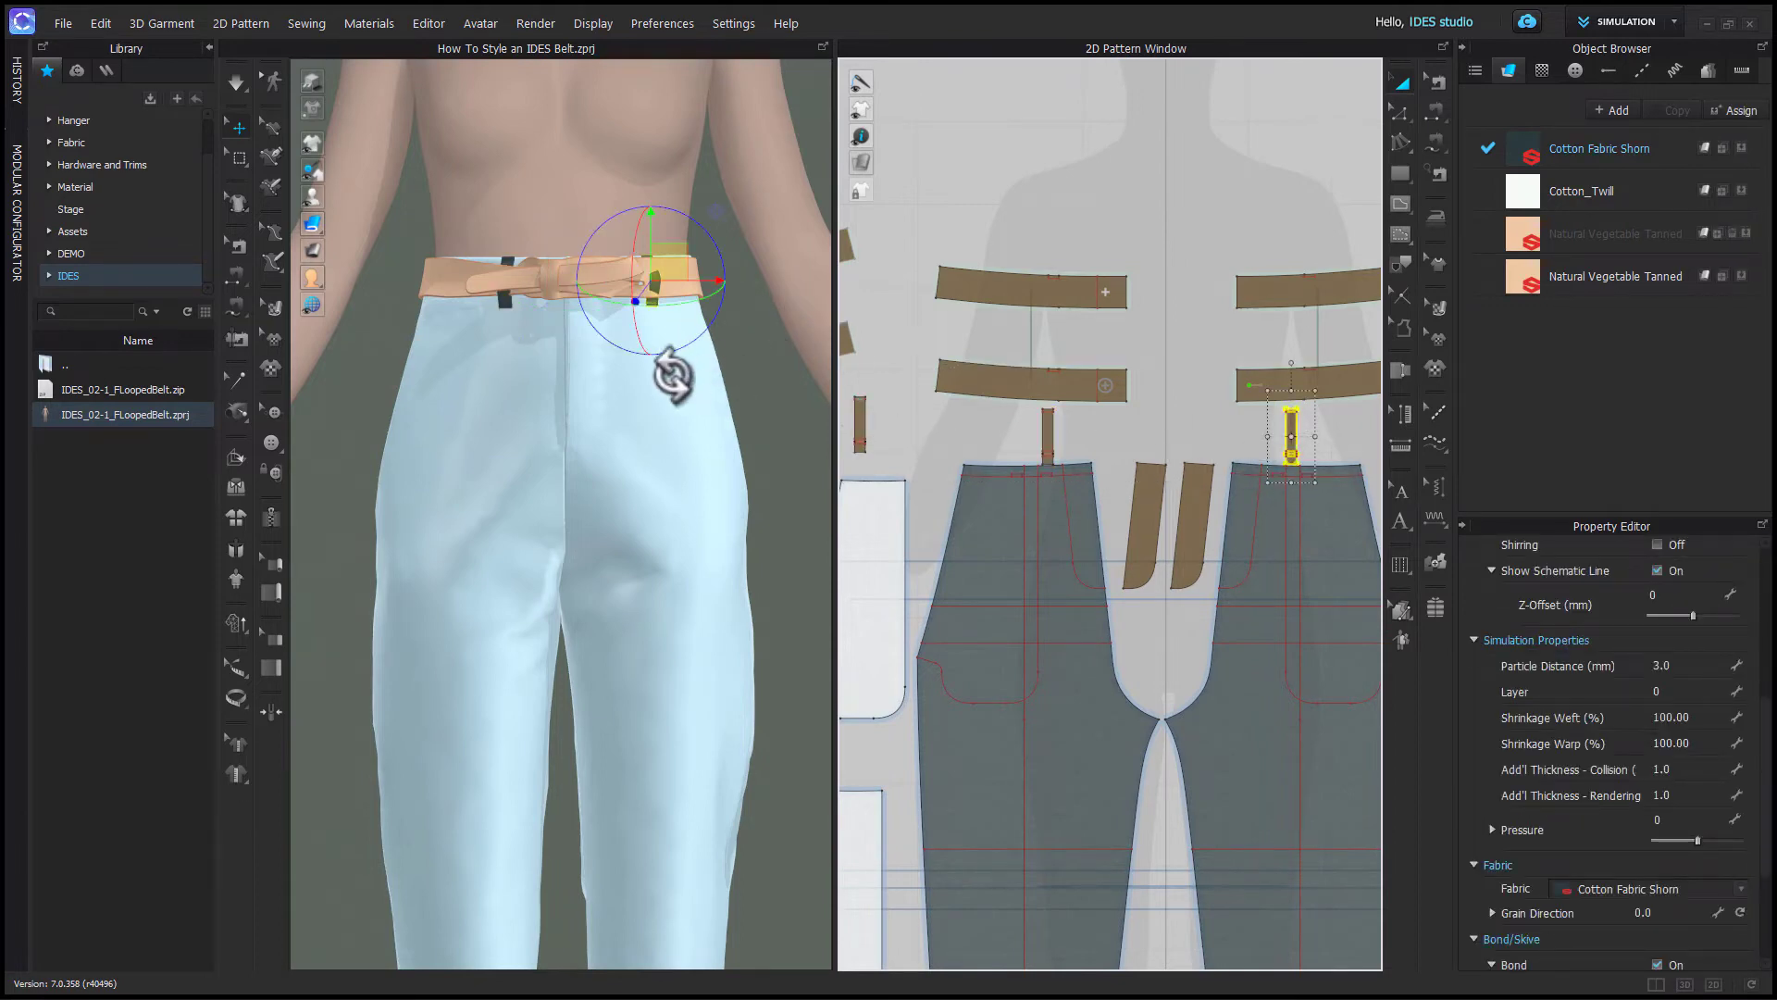
pyautogui.moveTo(682, 385)
pyautogui.mouseDown(button='right')
pyautogui.moveTo(595, 397)
pyautogui.moveTo(698, 376)
pyautogui.mouseUp(button='right')
pyautogui.scroll(3, 711, 333)
pyautogui.scroll(1, 709, 332)
pyautogui.moveTo(709, 331); pyautogui.dragTo(553, 653, button='middle')
pyautogui.scroll(3, 556, 563)
pyautogui.scroll(2, 556, 563)
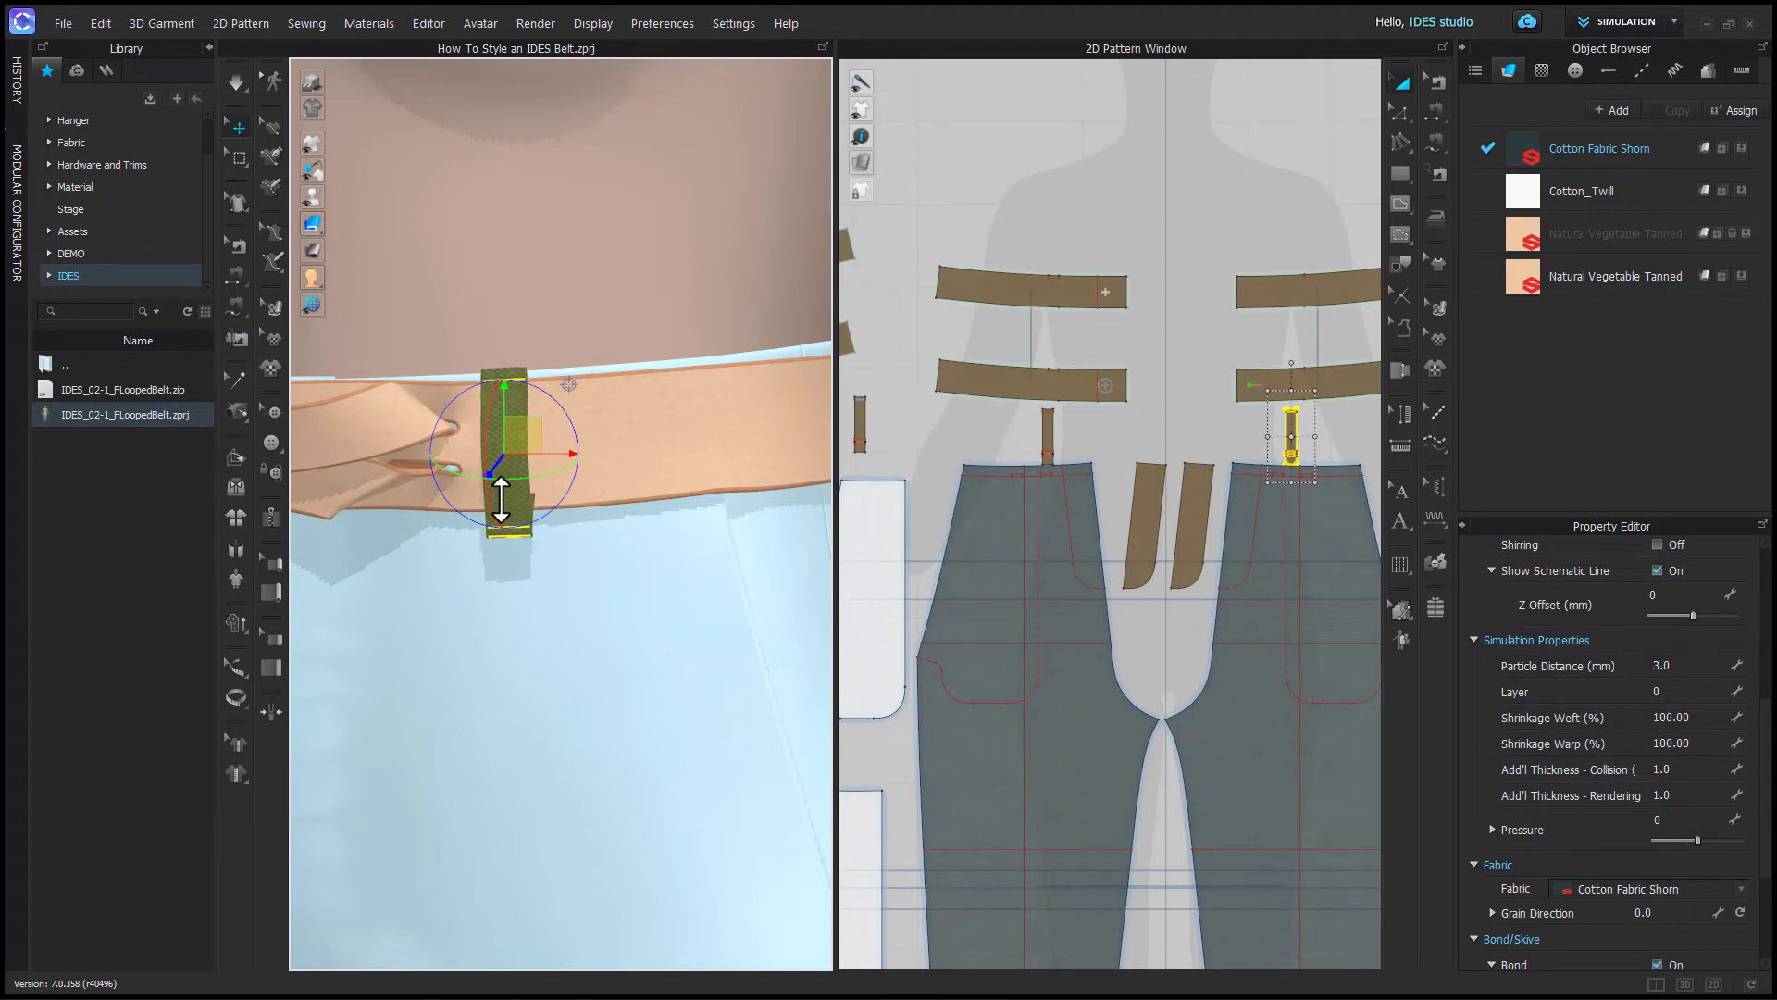
pyautogui.moveTo(559, 555); pyautogui.dragTo(485, 569, button='right')
pyautogui.scroll(4, 537, 566)
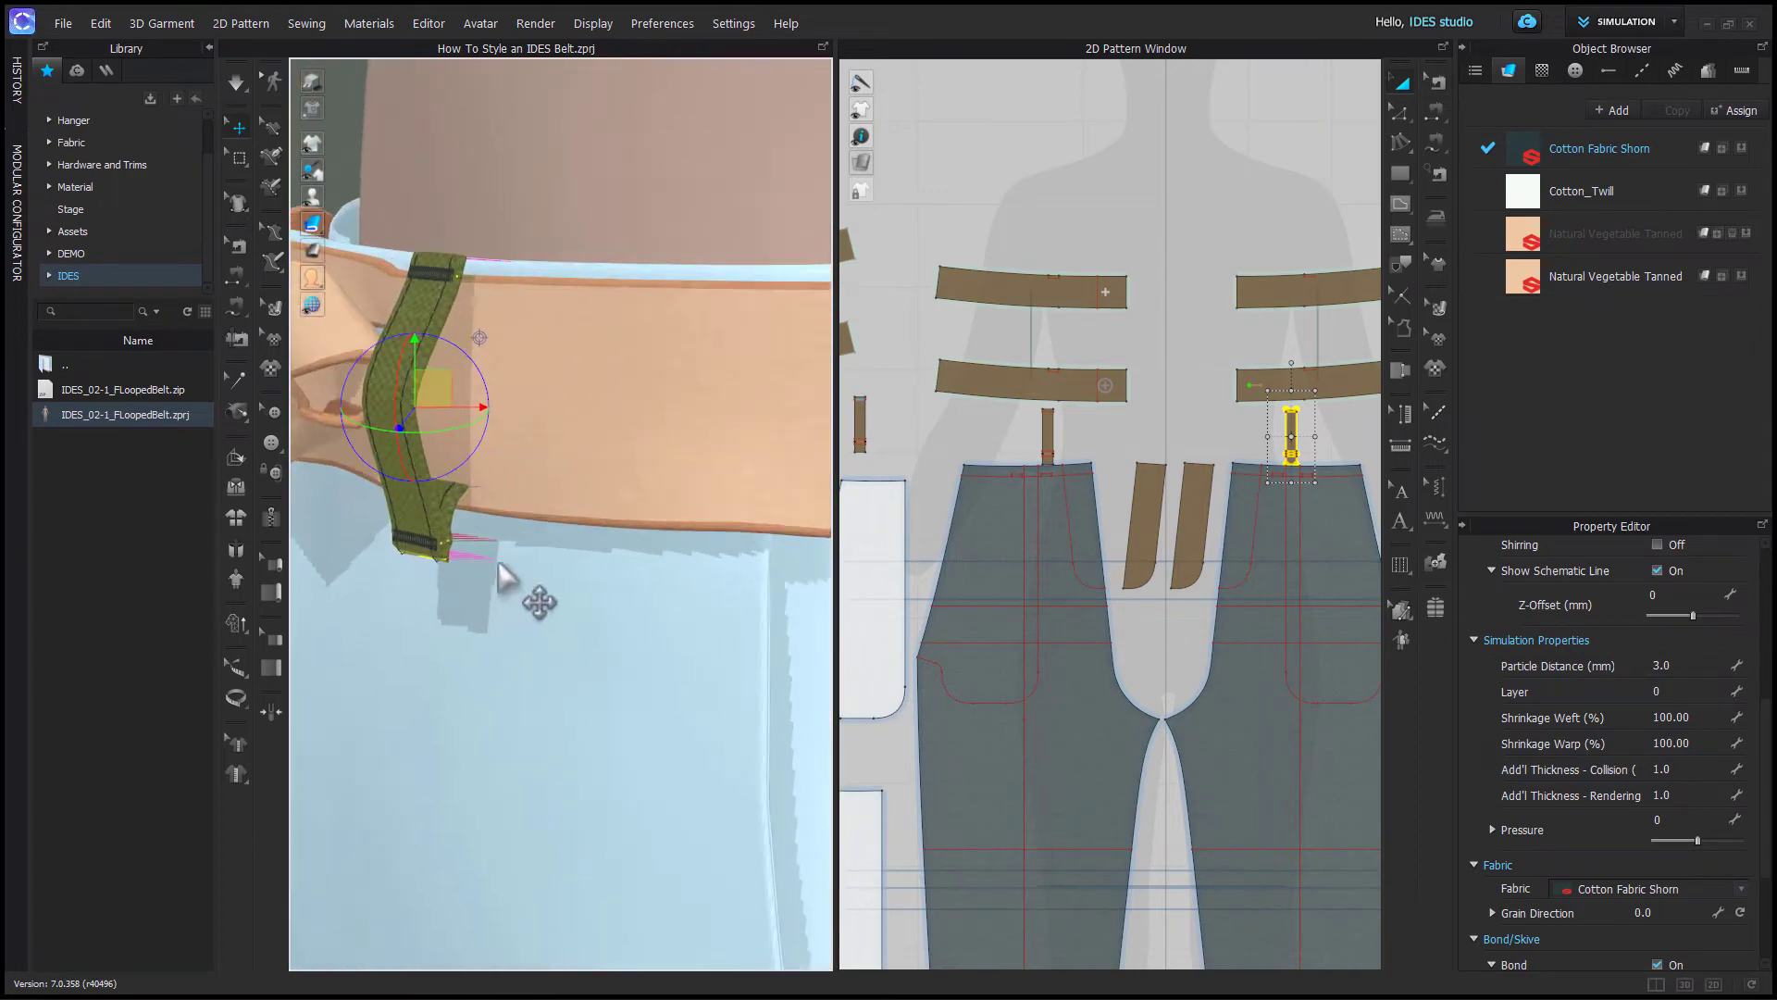
pyautogui.moveTo(458, 498); pyautogui.dragTo(609, 580, button='right')
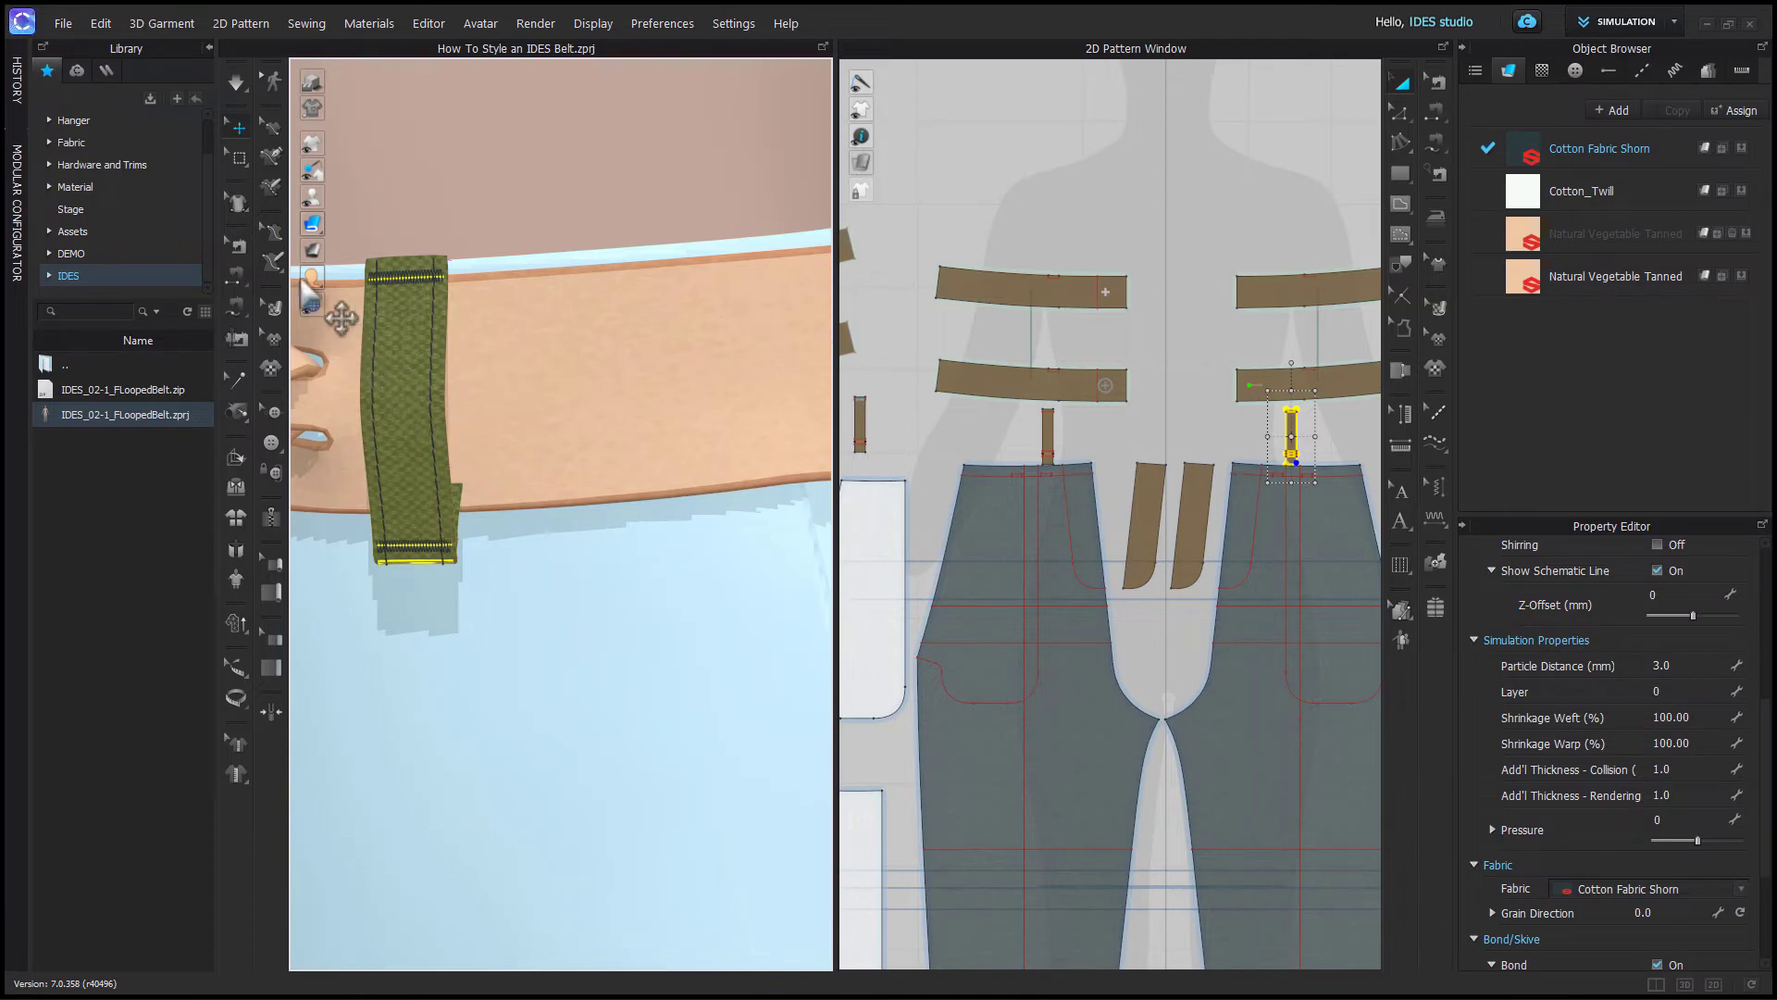
# - Select the mesh at the lower end of the wearer's left front belt loop, hide the avatar, and pull the end clear of the belt
pyautogui.click(236, 154)
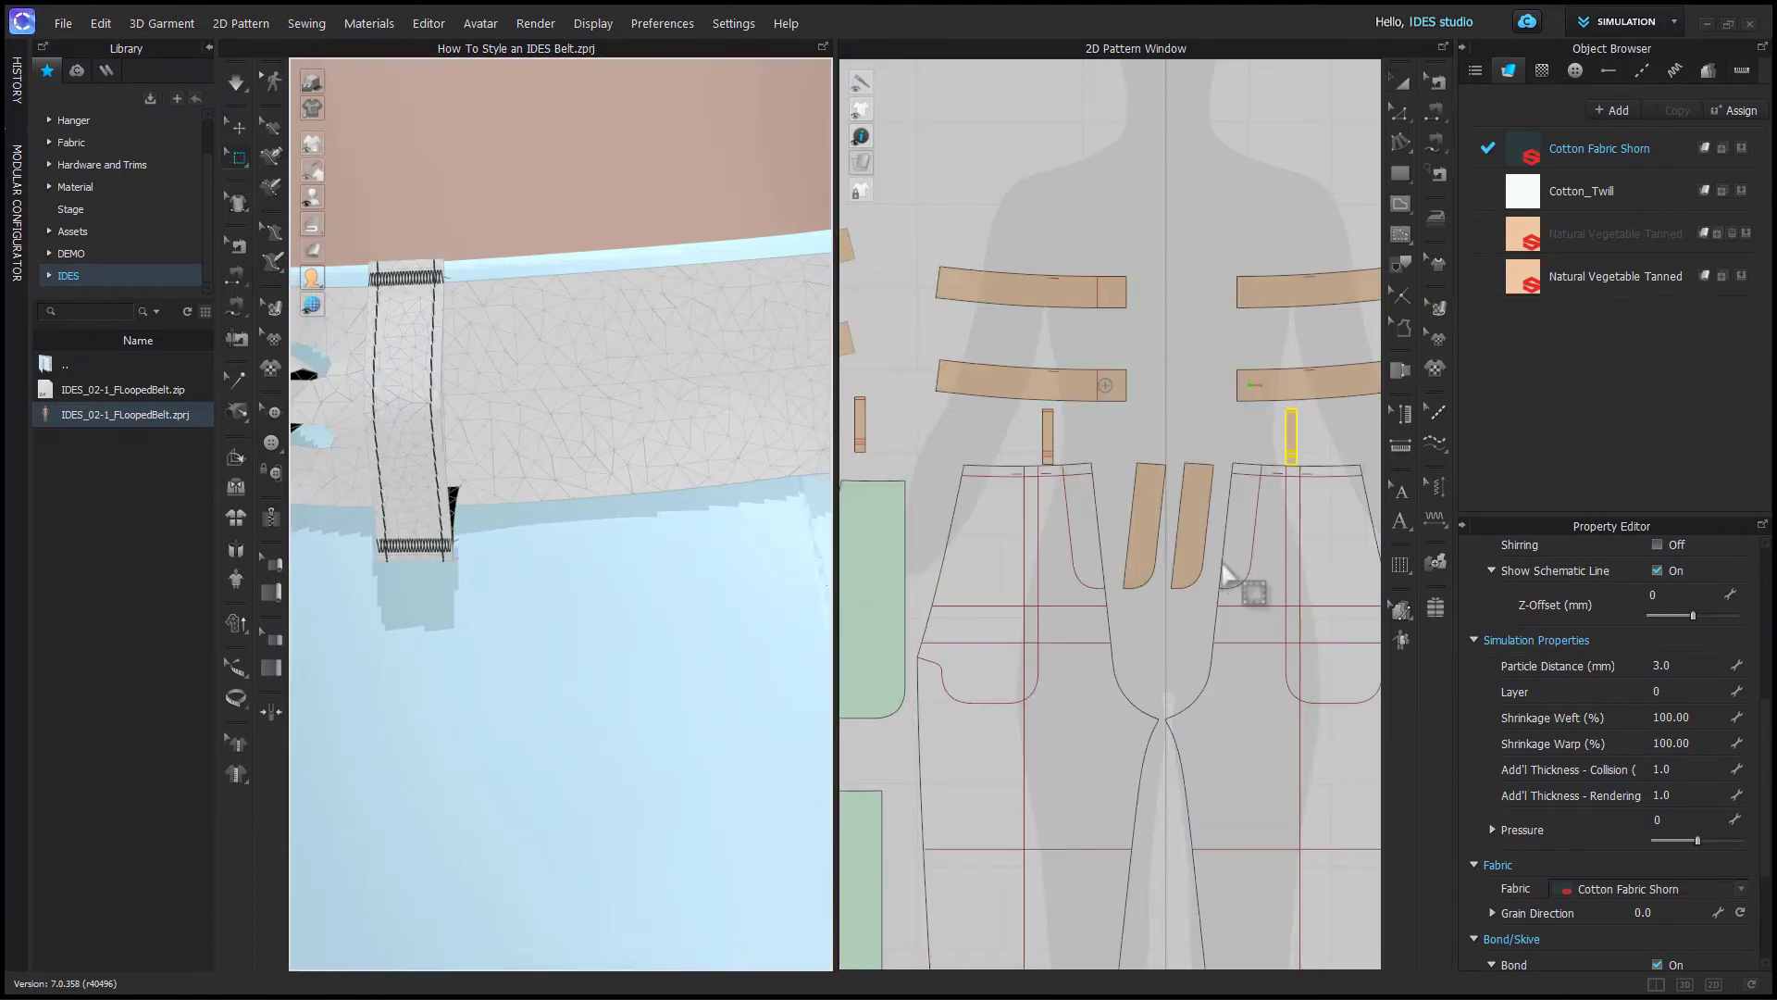
pyautogui.scroll(8, 1294, 470)
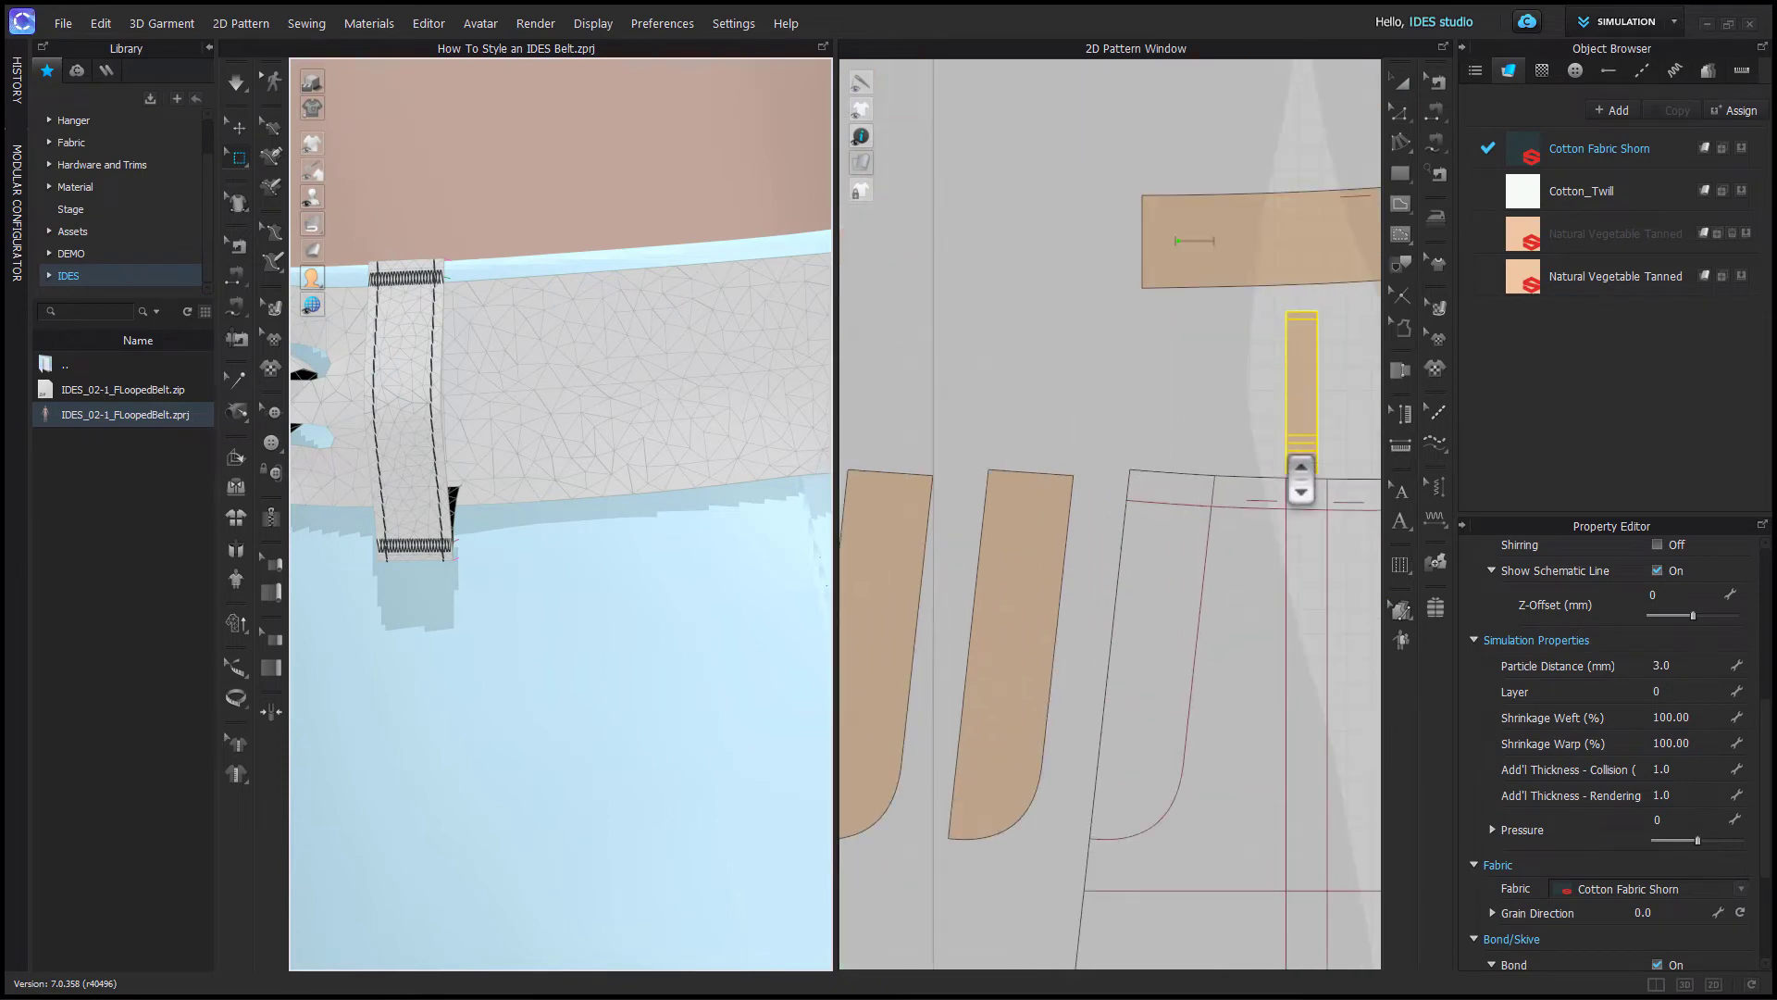
pyautogui.scroll(2, 1306, 492)
pyautogui.moveTo(1304, 492); pyautogui.dragTo(1091, 450, button='middle')
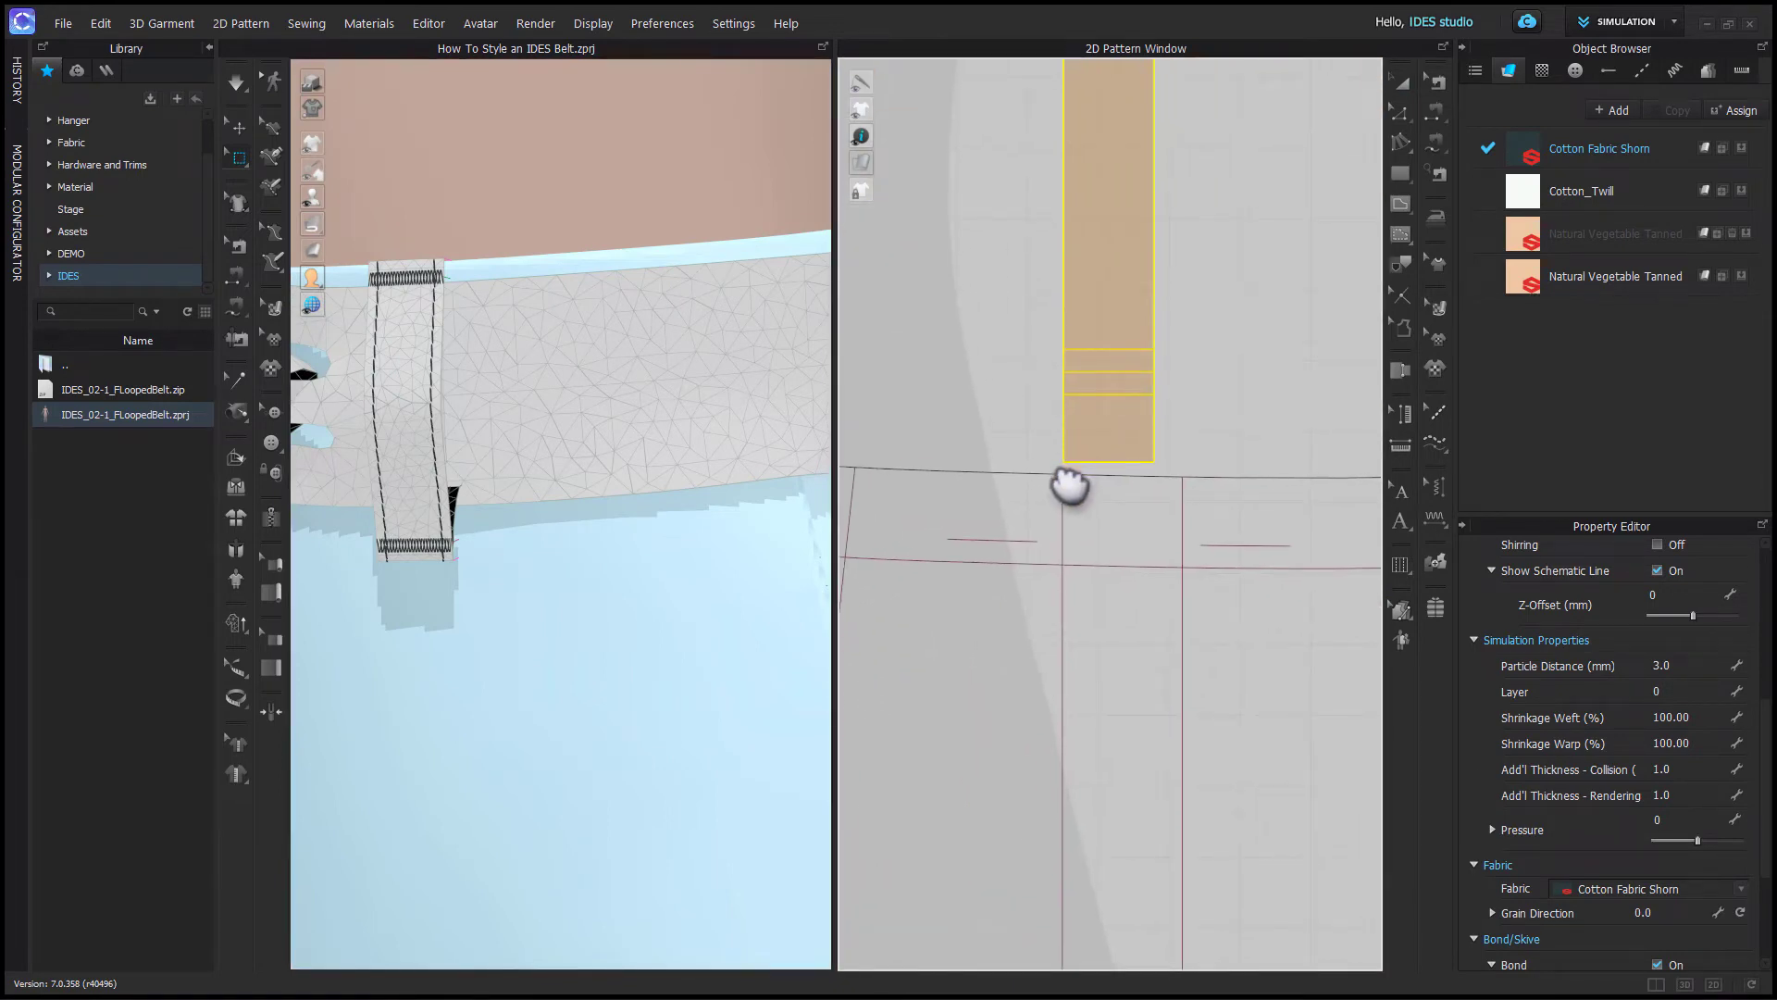
pyautogui.moveTo(1053, 472); pyautogui.dragTo(1198, 397)
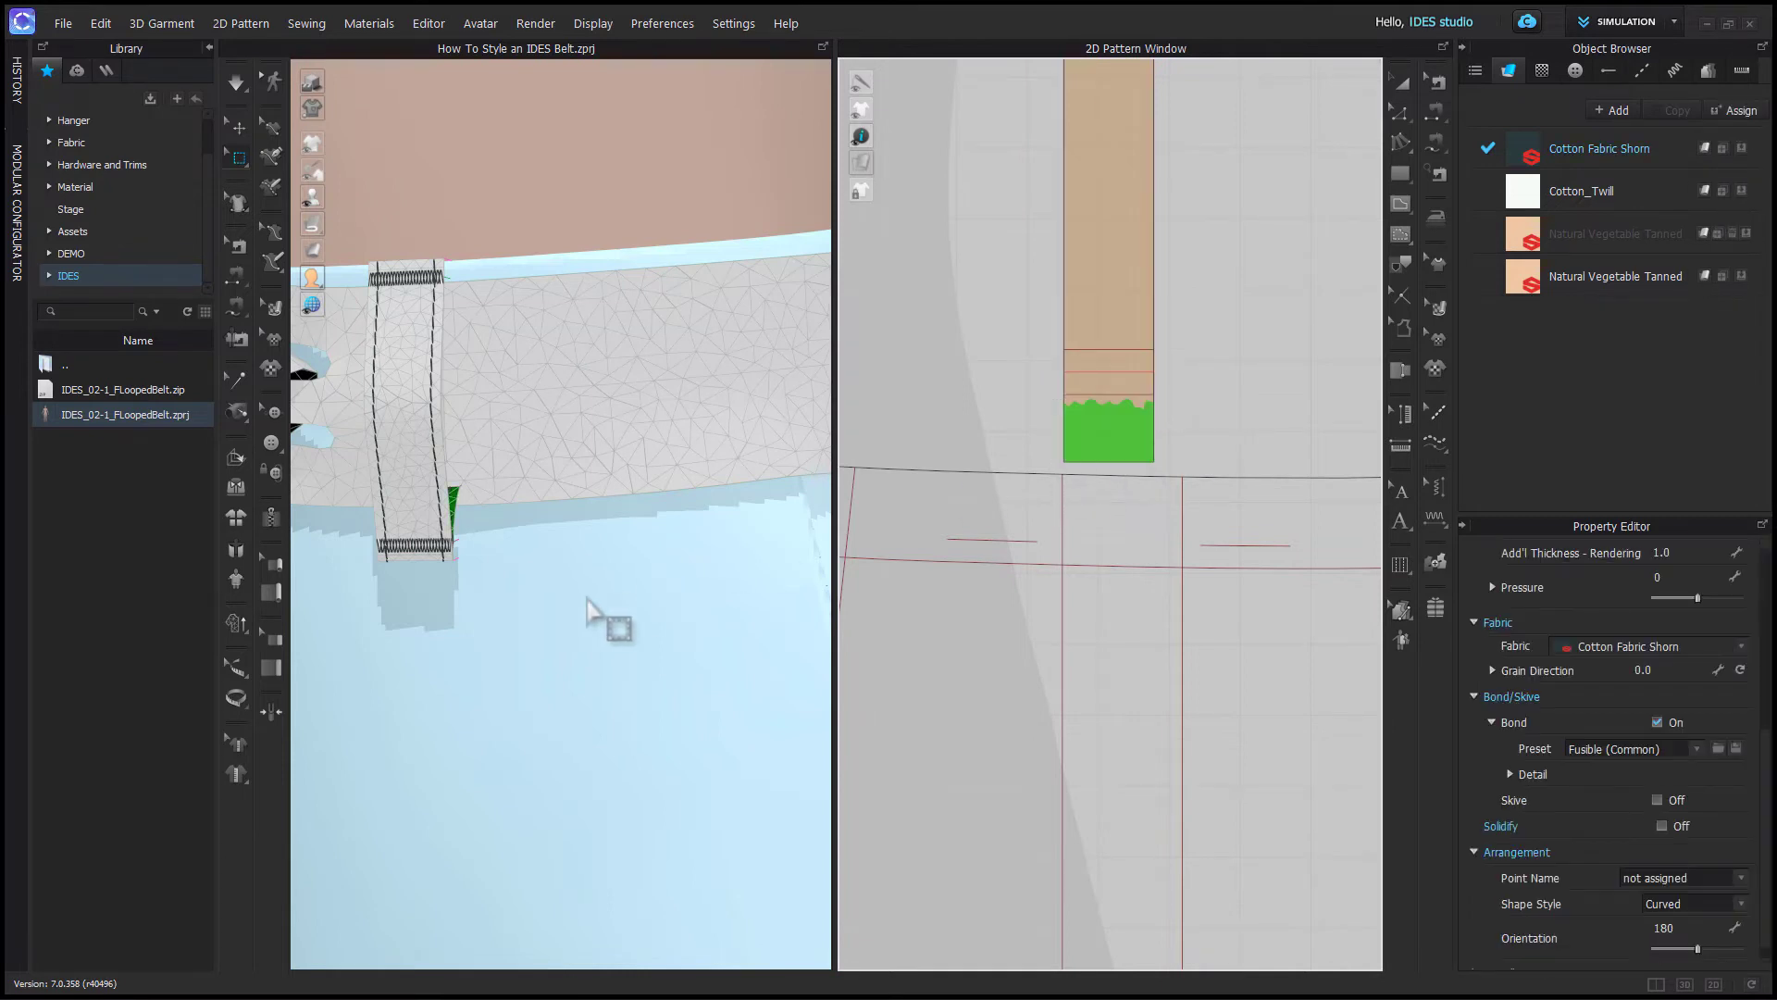
pyautogui.moveTo(595, 606); pyautogui.dragTo(474, 517, button='right')
pyautogui.click(446, 514)
pyautogui.hotkey('shift', 'a')
pyautogui.moveTo(473, 498); pyautogui.dragTo(519, 514)
pyautogui.moveTo(507, 686)
pyautogui.mouseDown(button='right')
pyautogui.moveTo(664, 674)
pyautogui.moveTo(528, 666)
pyautogui.mouseUp(button='right')
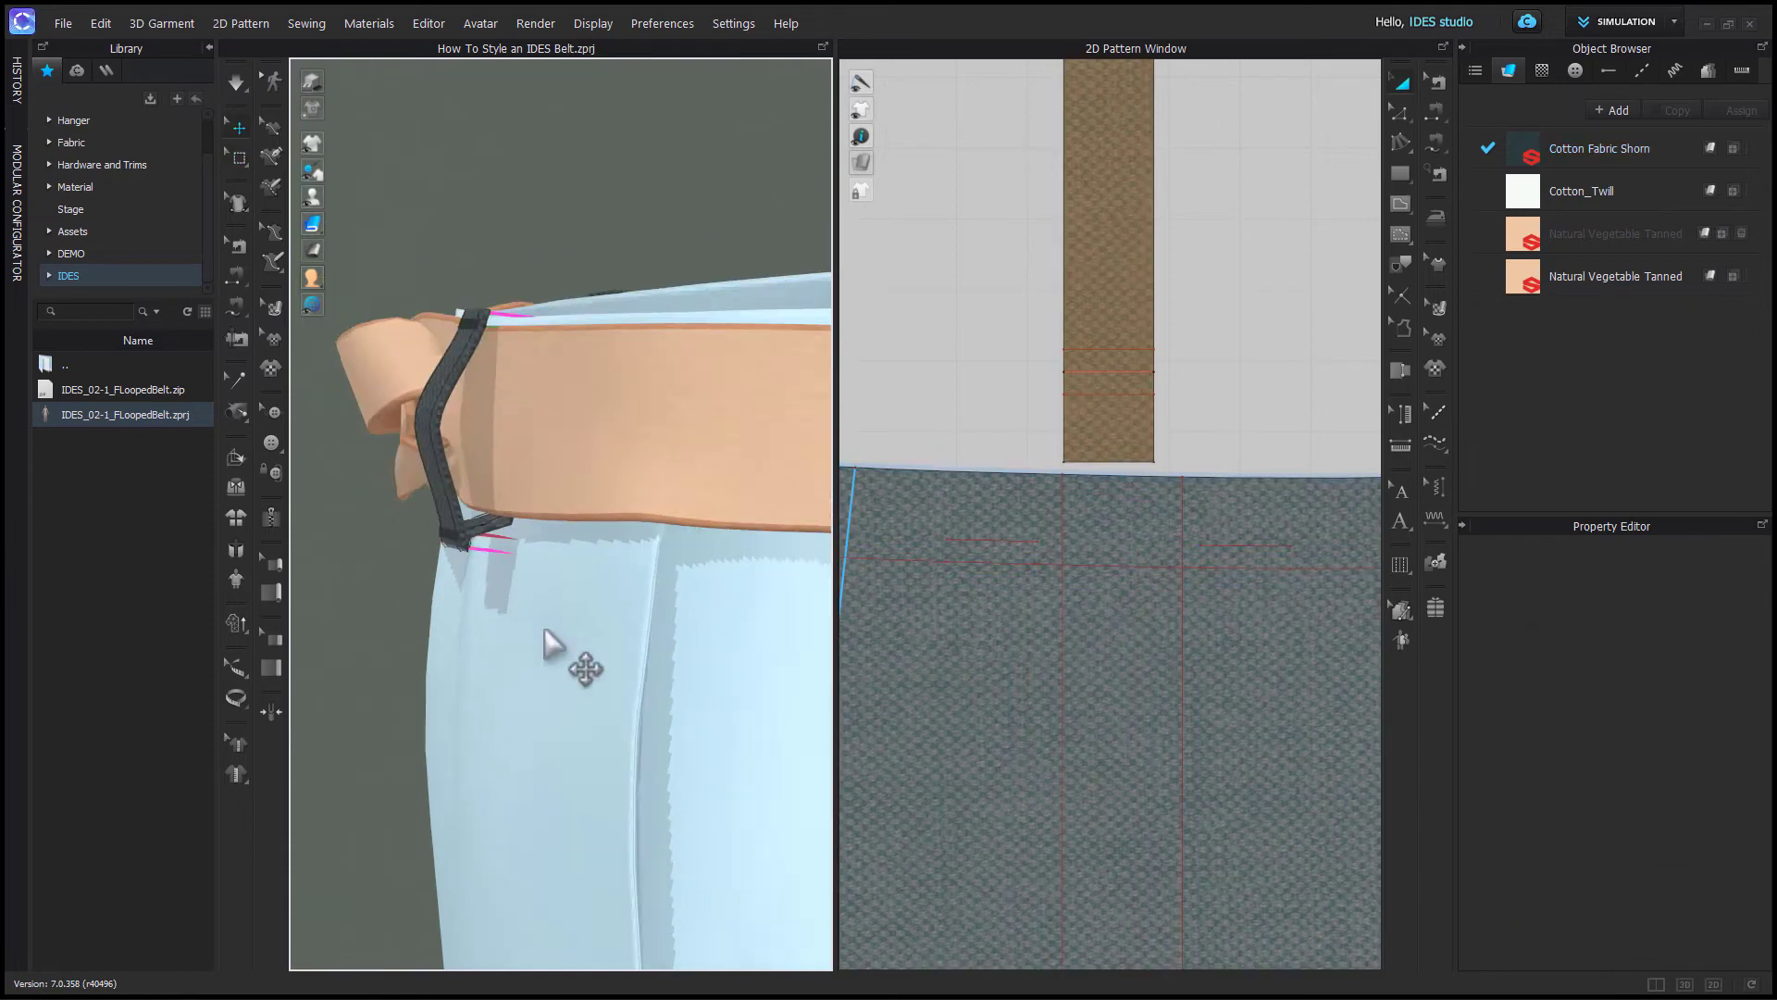
# - Position the remaining belt loops over the outside of the belt, including the loop at the side
pyautogui.moveTo(556, 655); pyautogui.dragTo(734, 595, button='right')
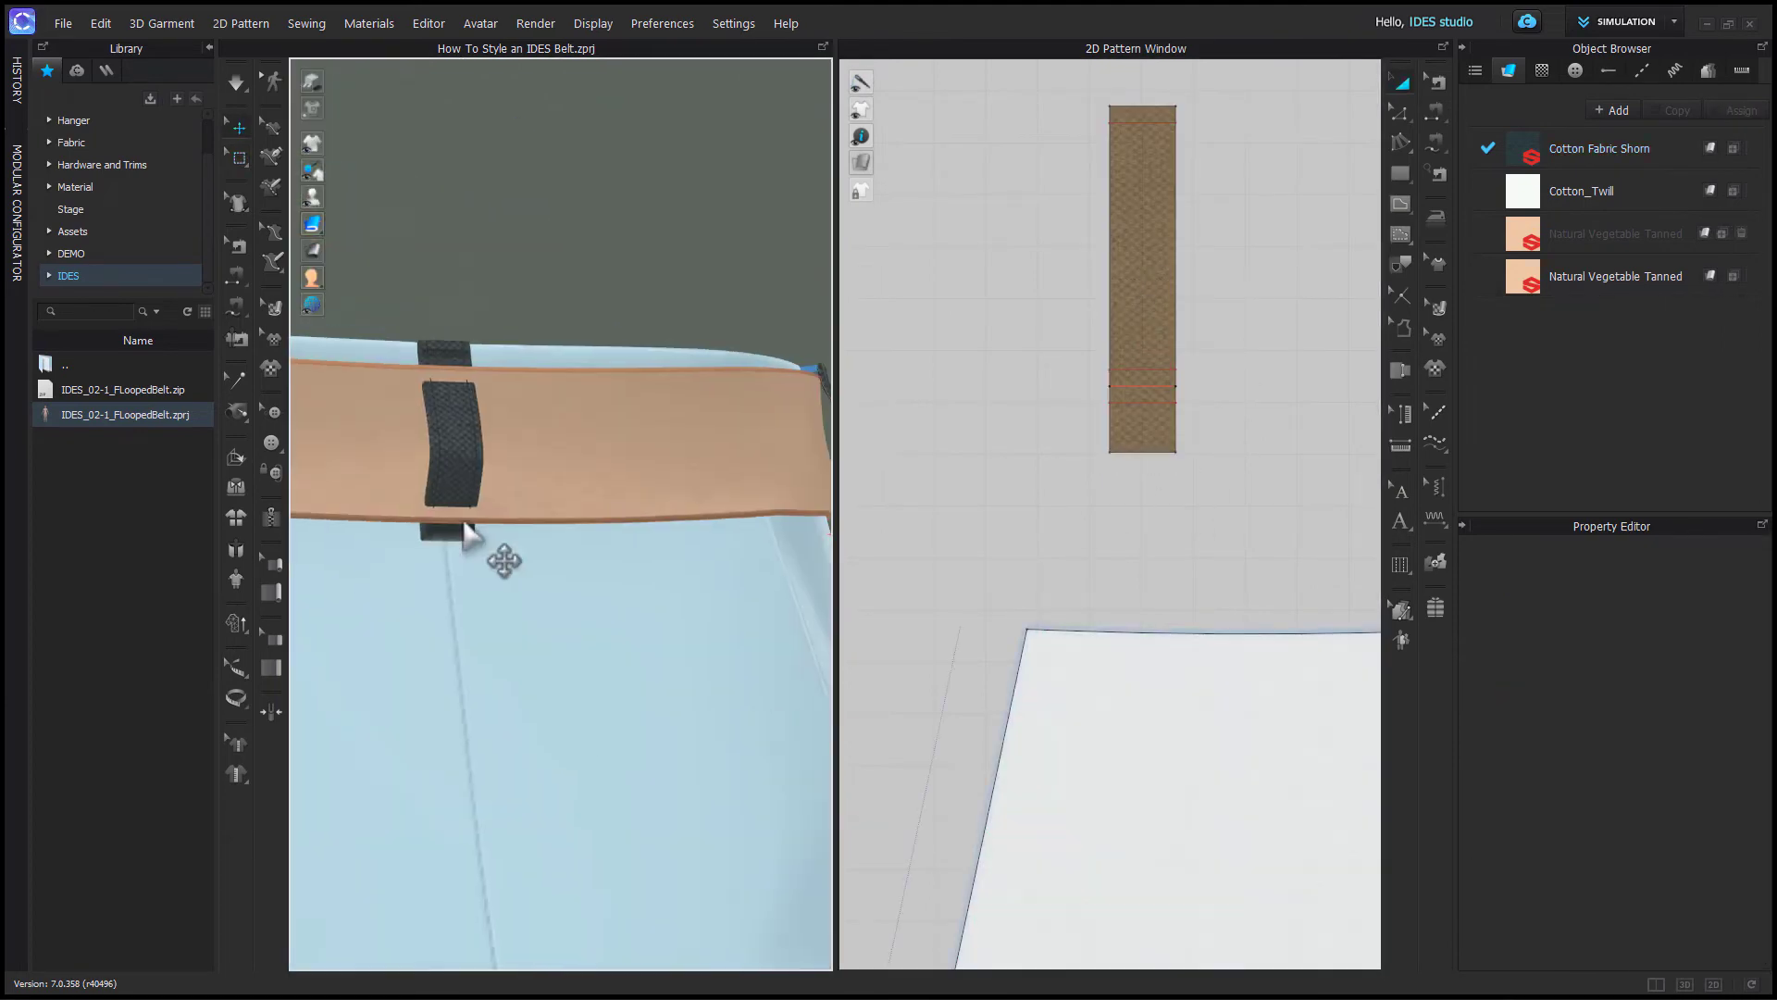
pyautogui.click(466, 529)
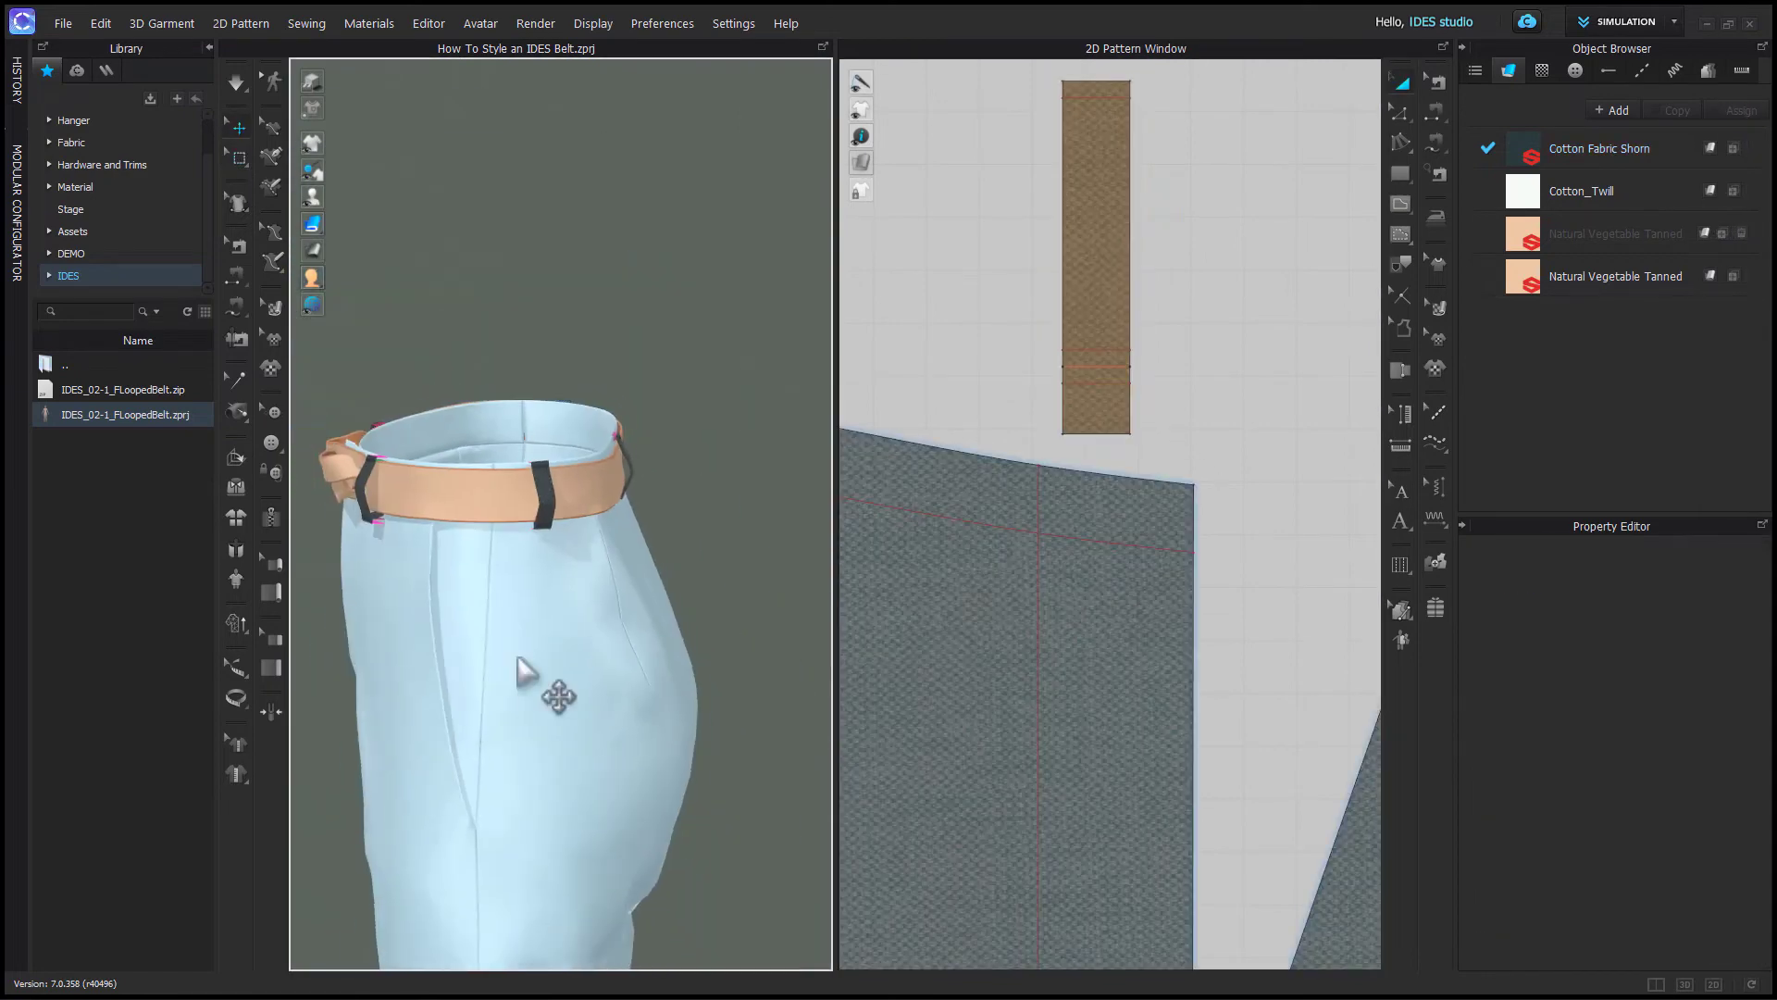
pyautogui.moveTo(558, 696); pyautogui.dragTo(714, 627, button='right')
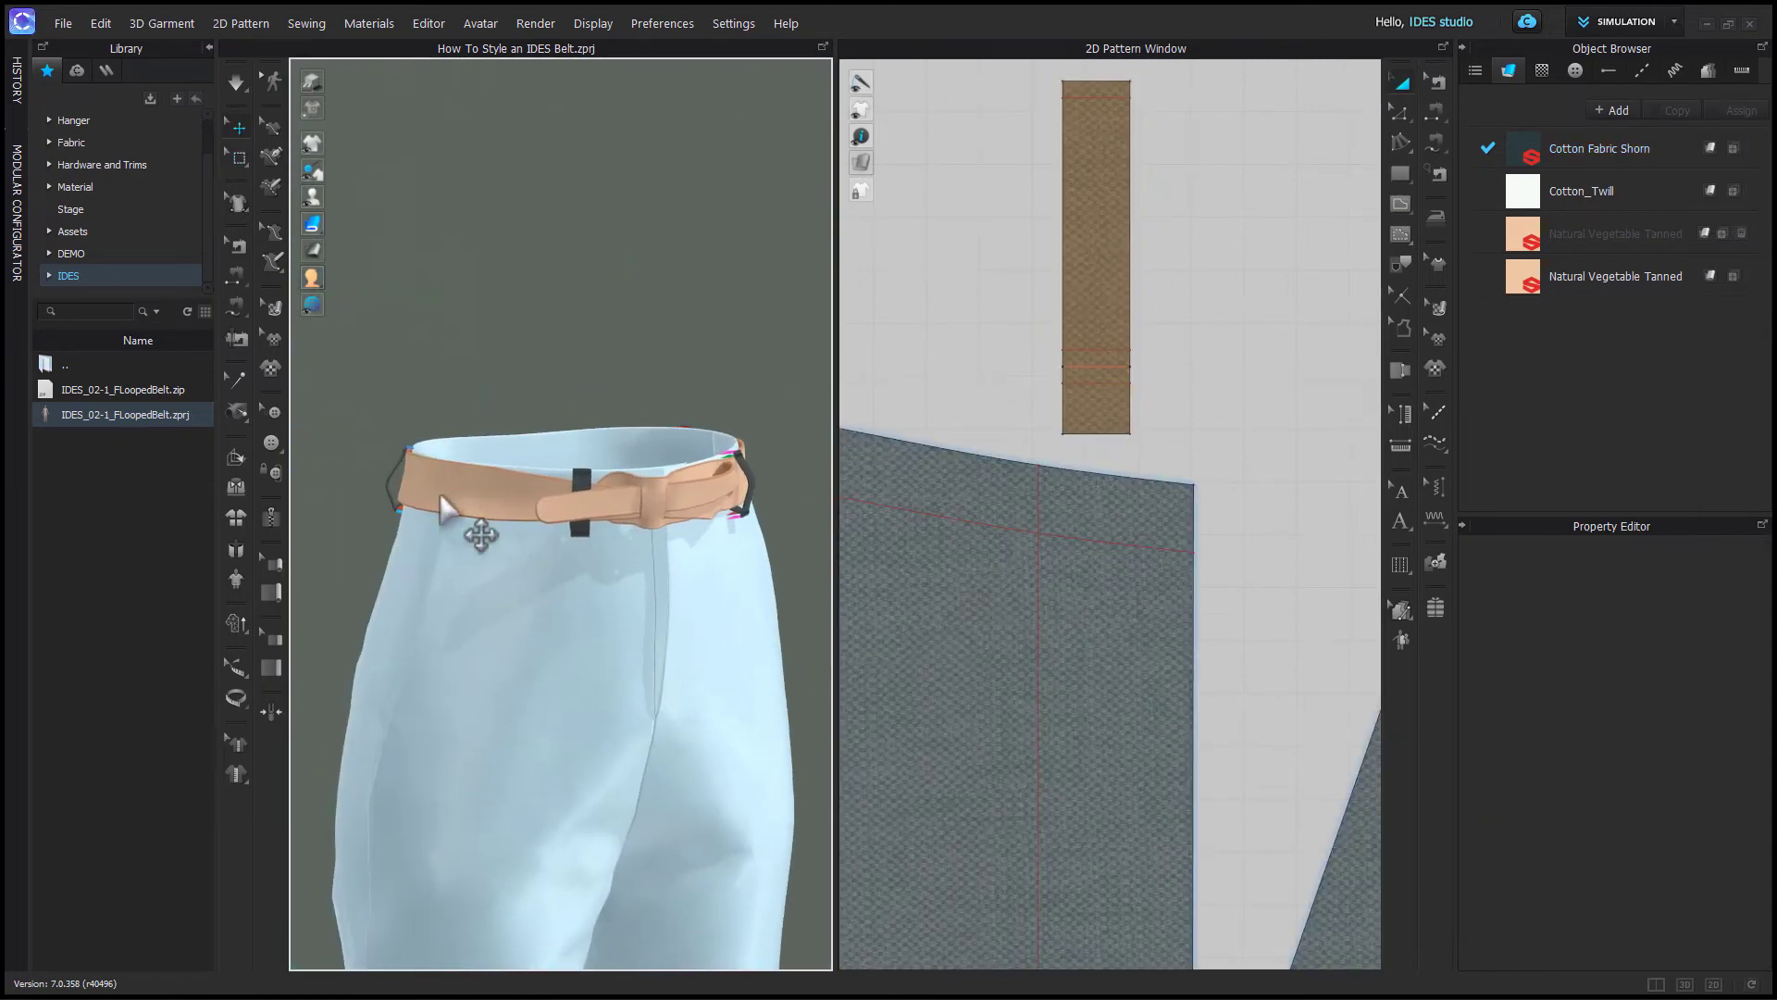
pyautogui.click(440, 491)
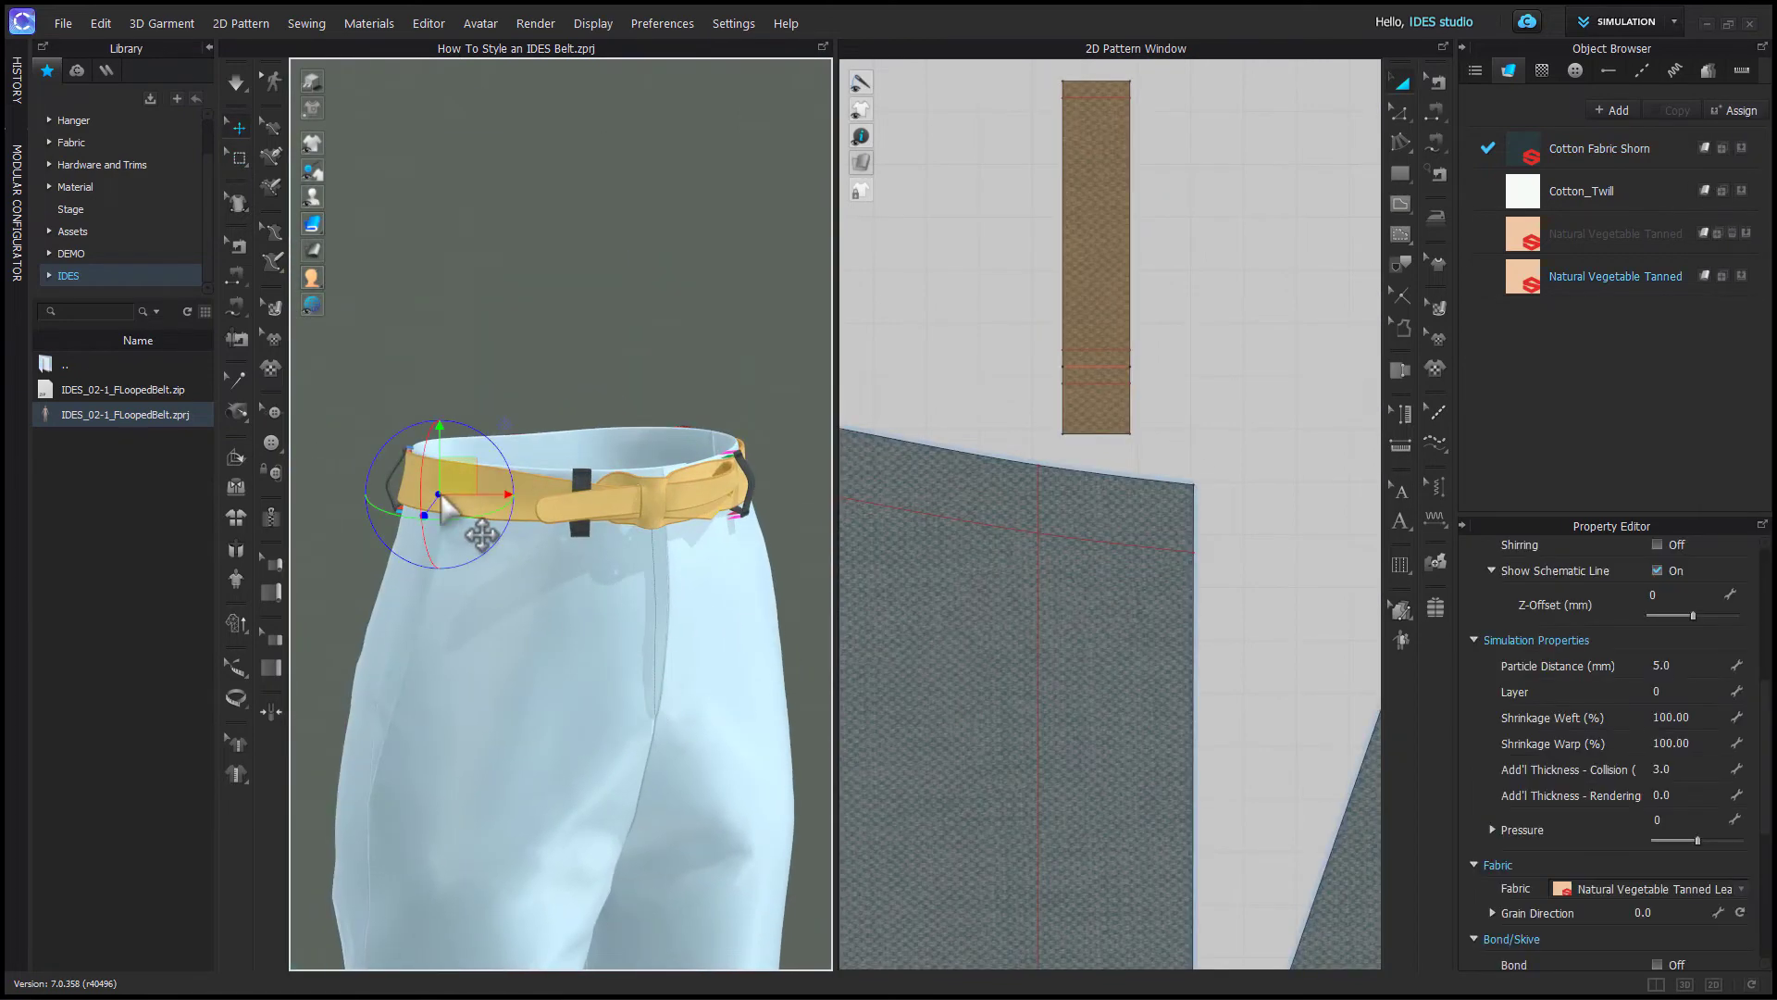
pyautogui.rightClick(440, 492)
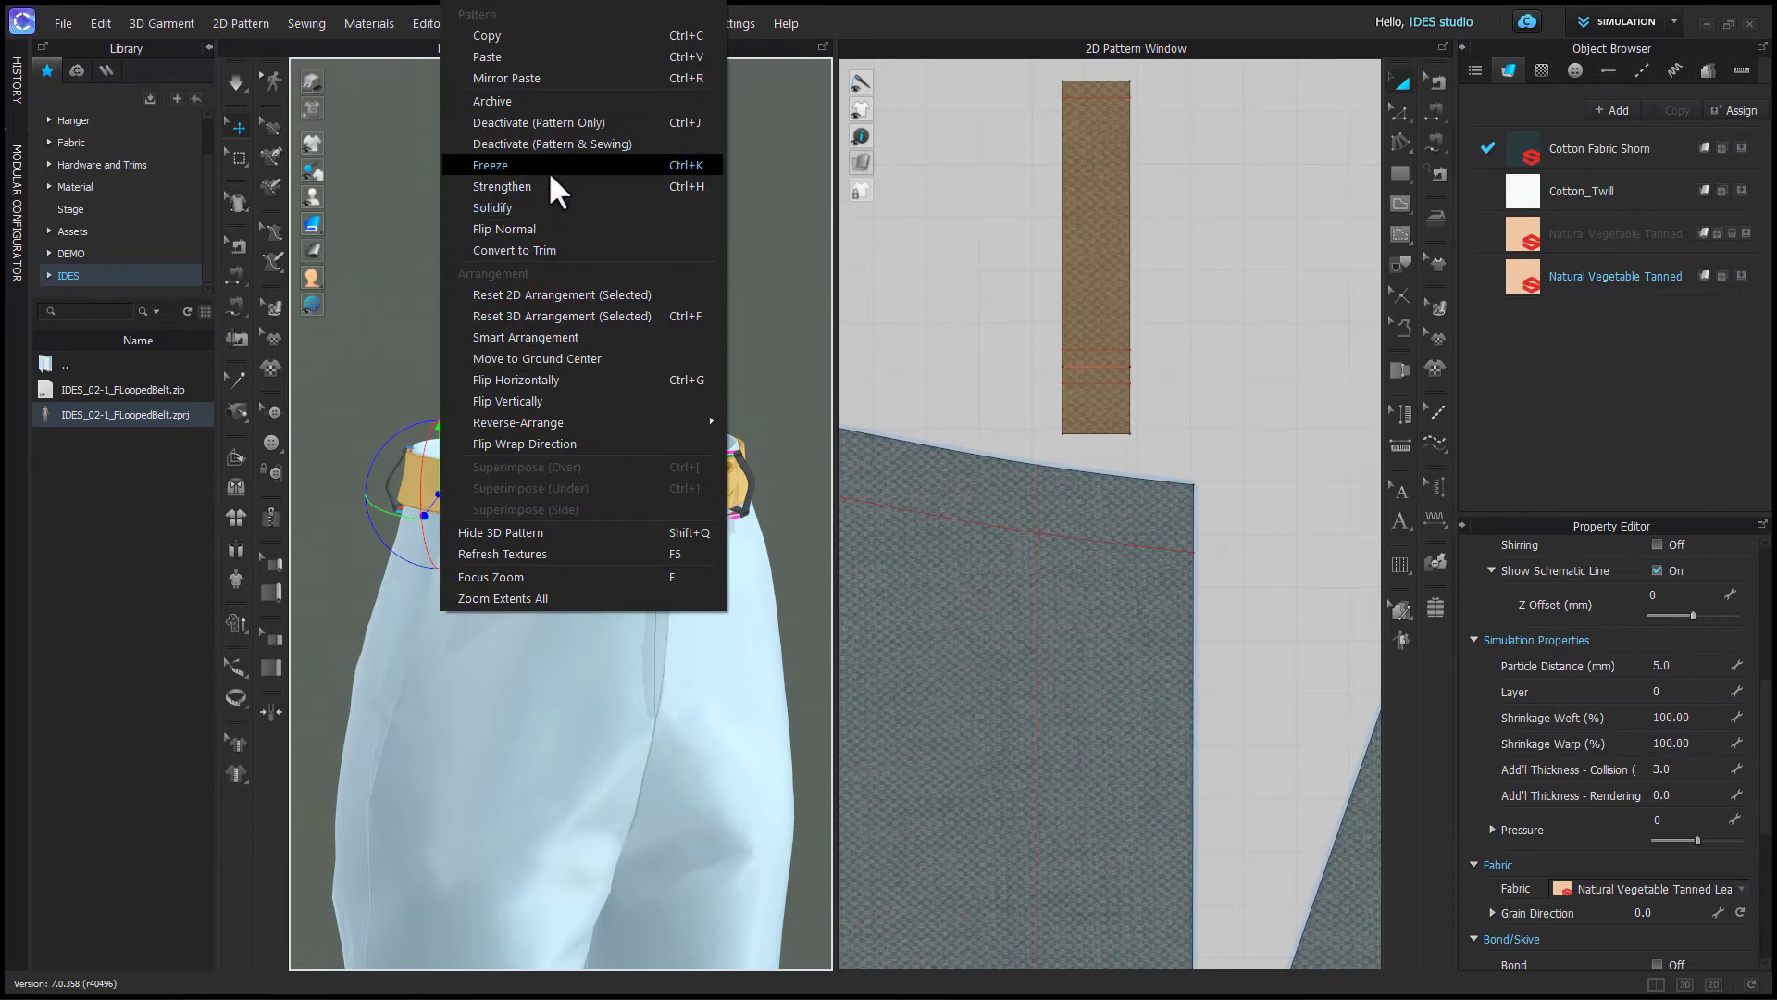
pyautogui.click(782, 359)
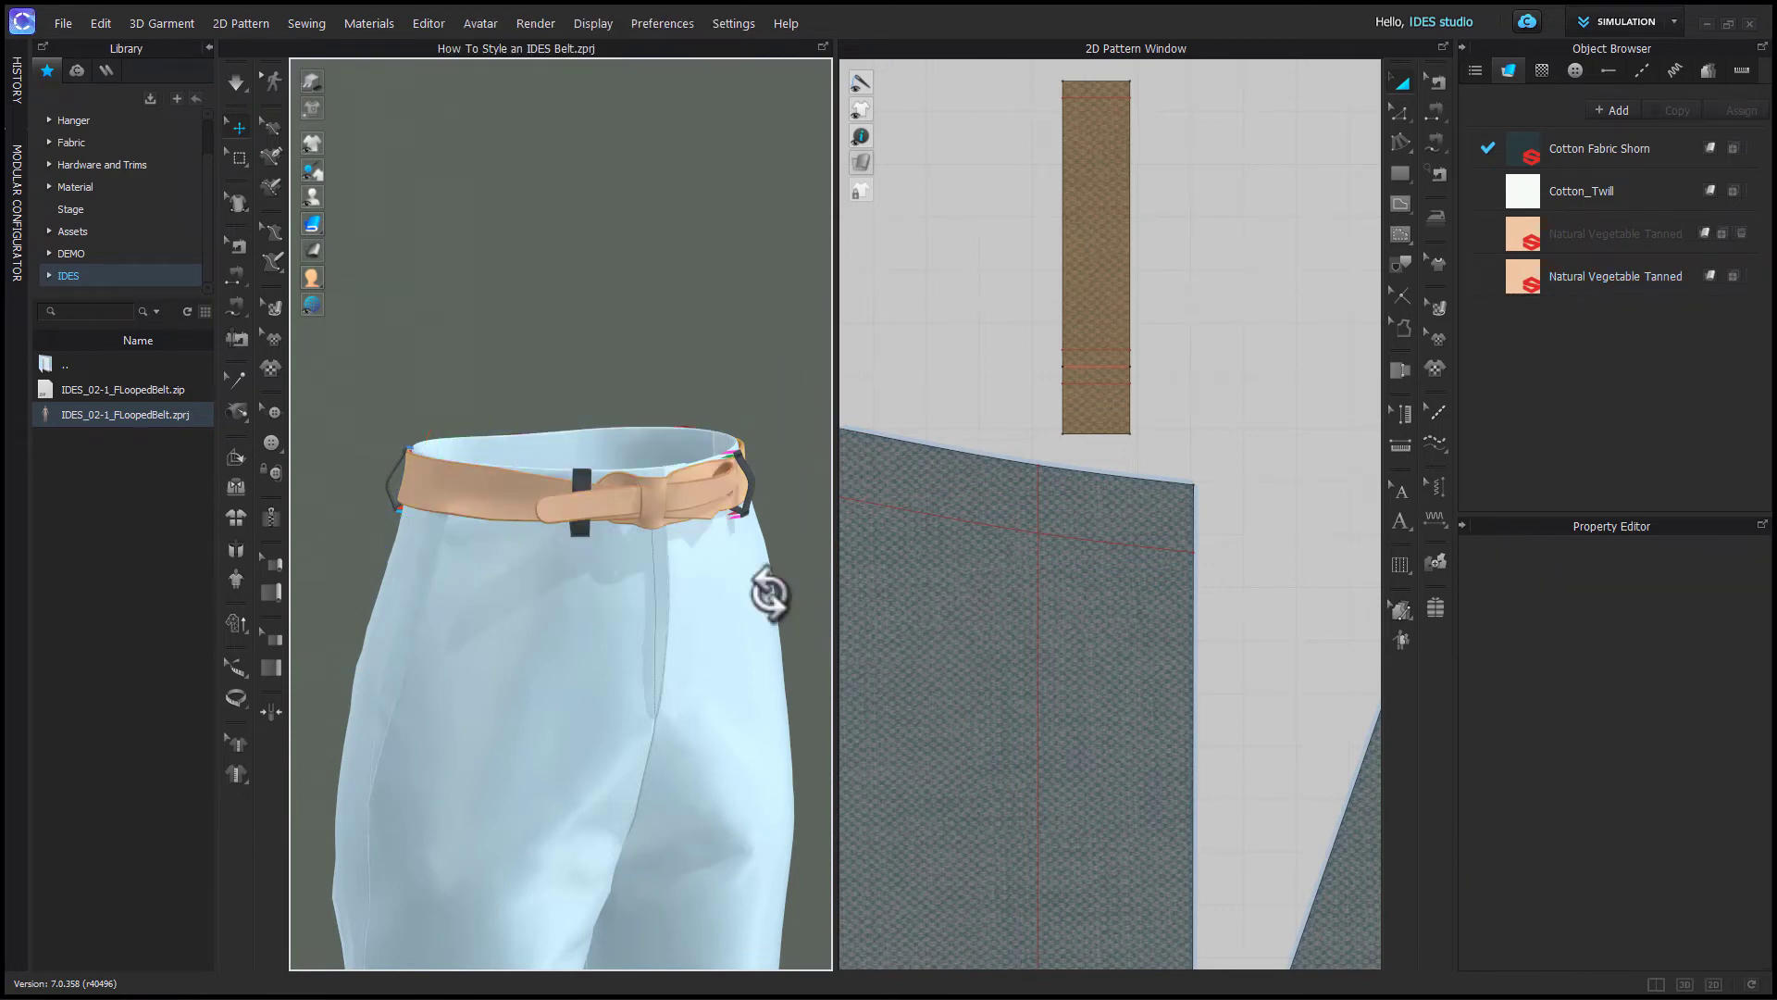
# - Simulate the garment to settle the loops over the belt, and unfreeze the trouser pieces
pyautogui.moveTo(766, 586); pyautogui.dragTo(696, 616, button='right')
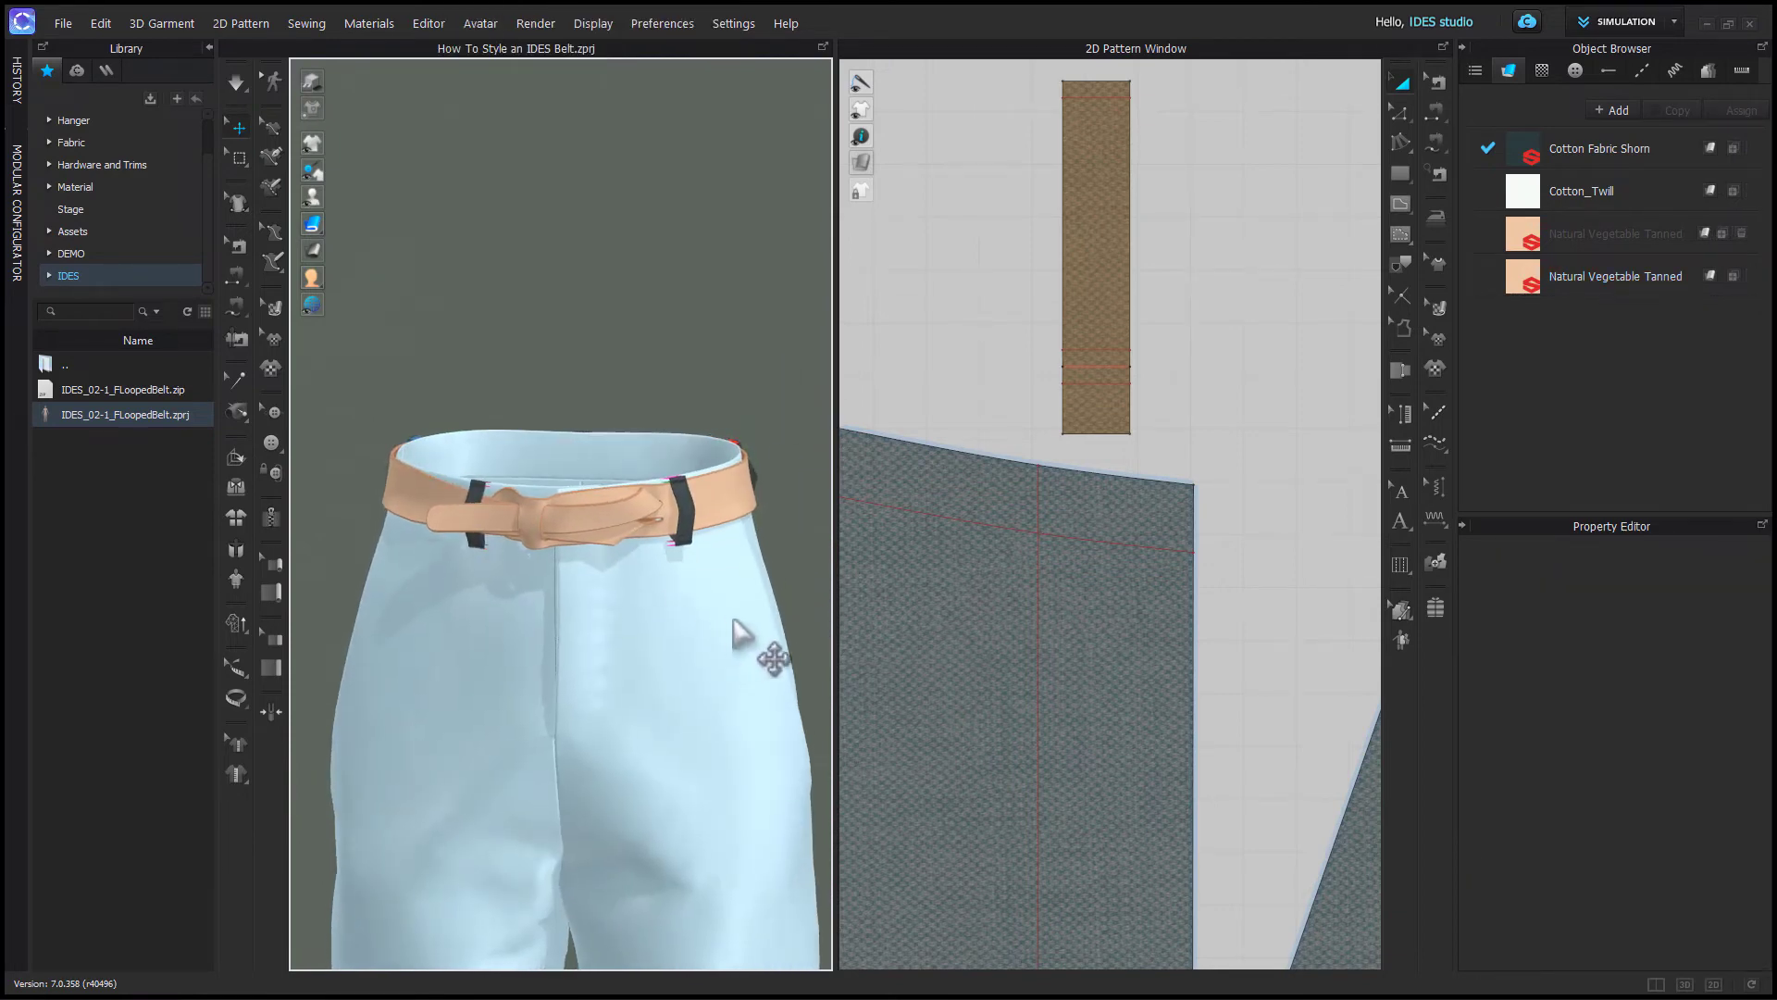
pyautogui.press('space')
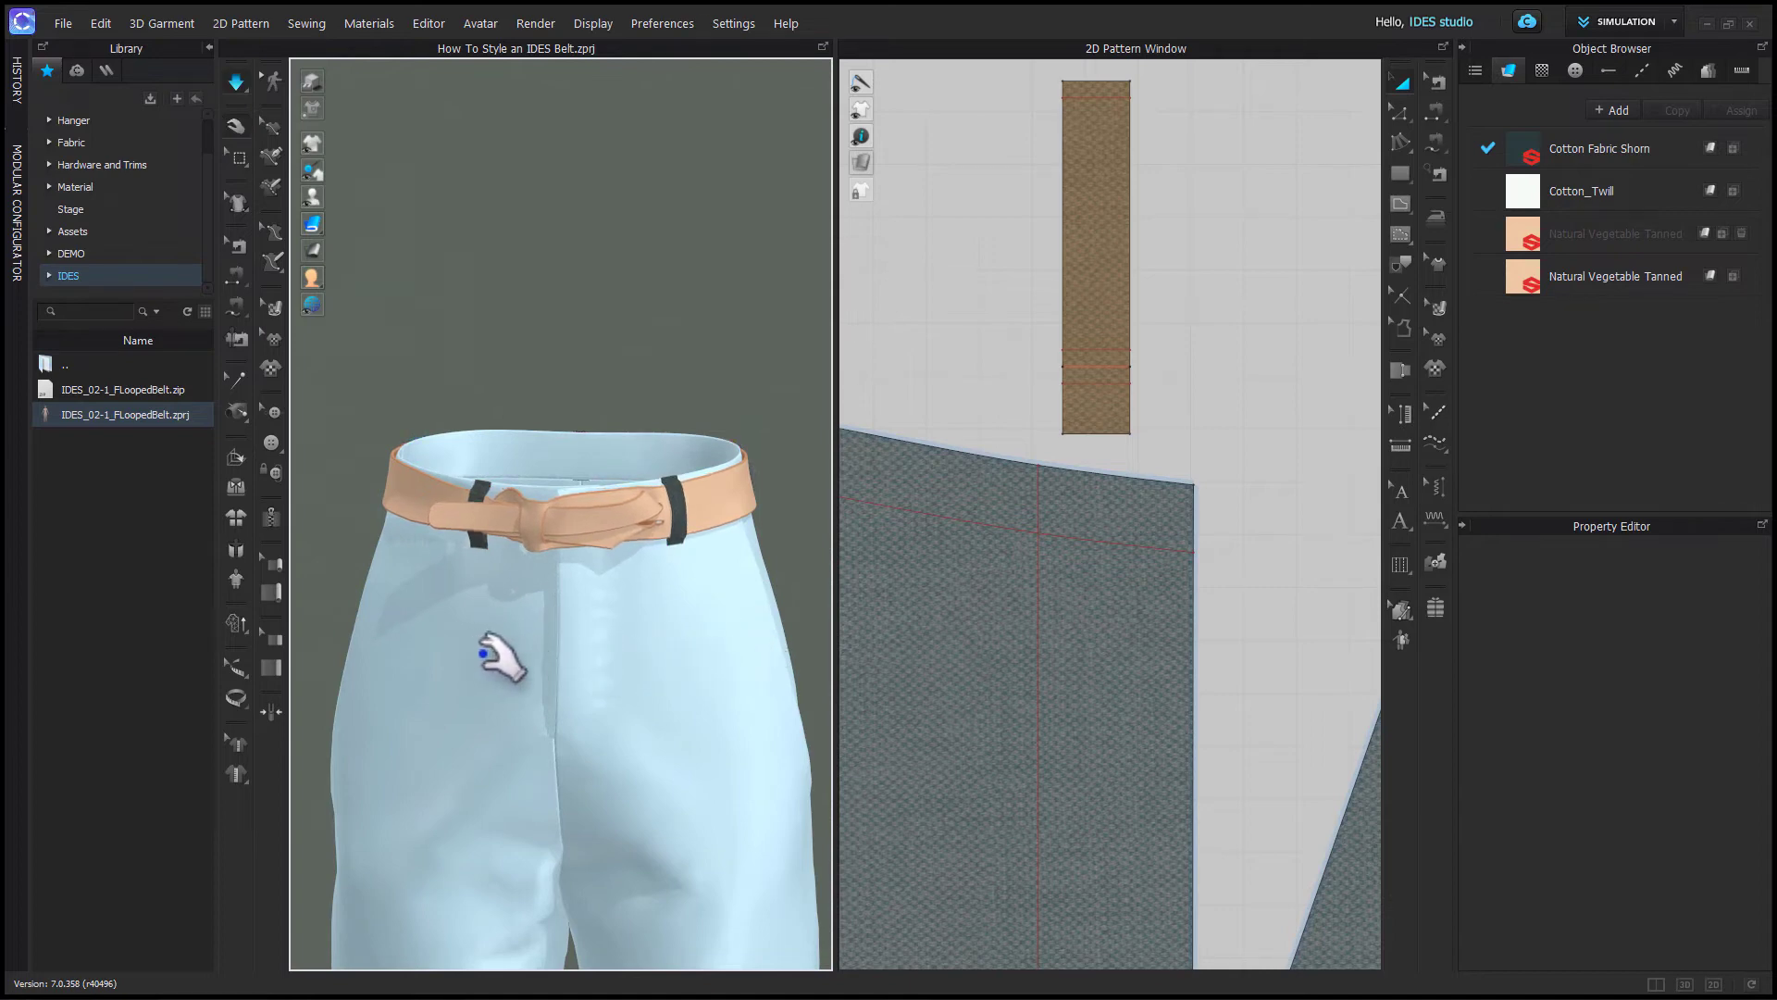
pyautogui.moveTo(483, 653); pyautogui.dragTo(805, 642)
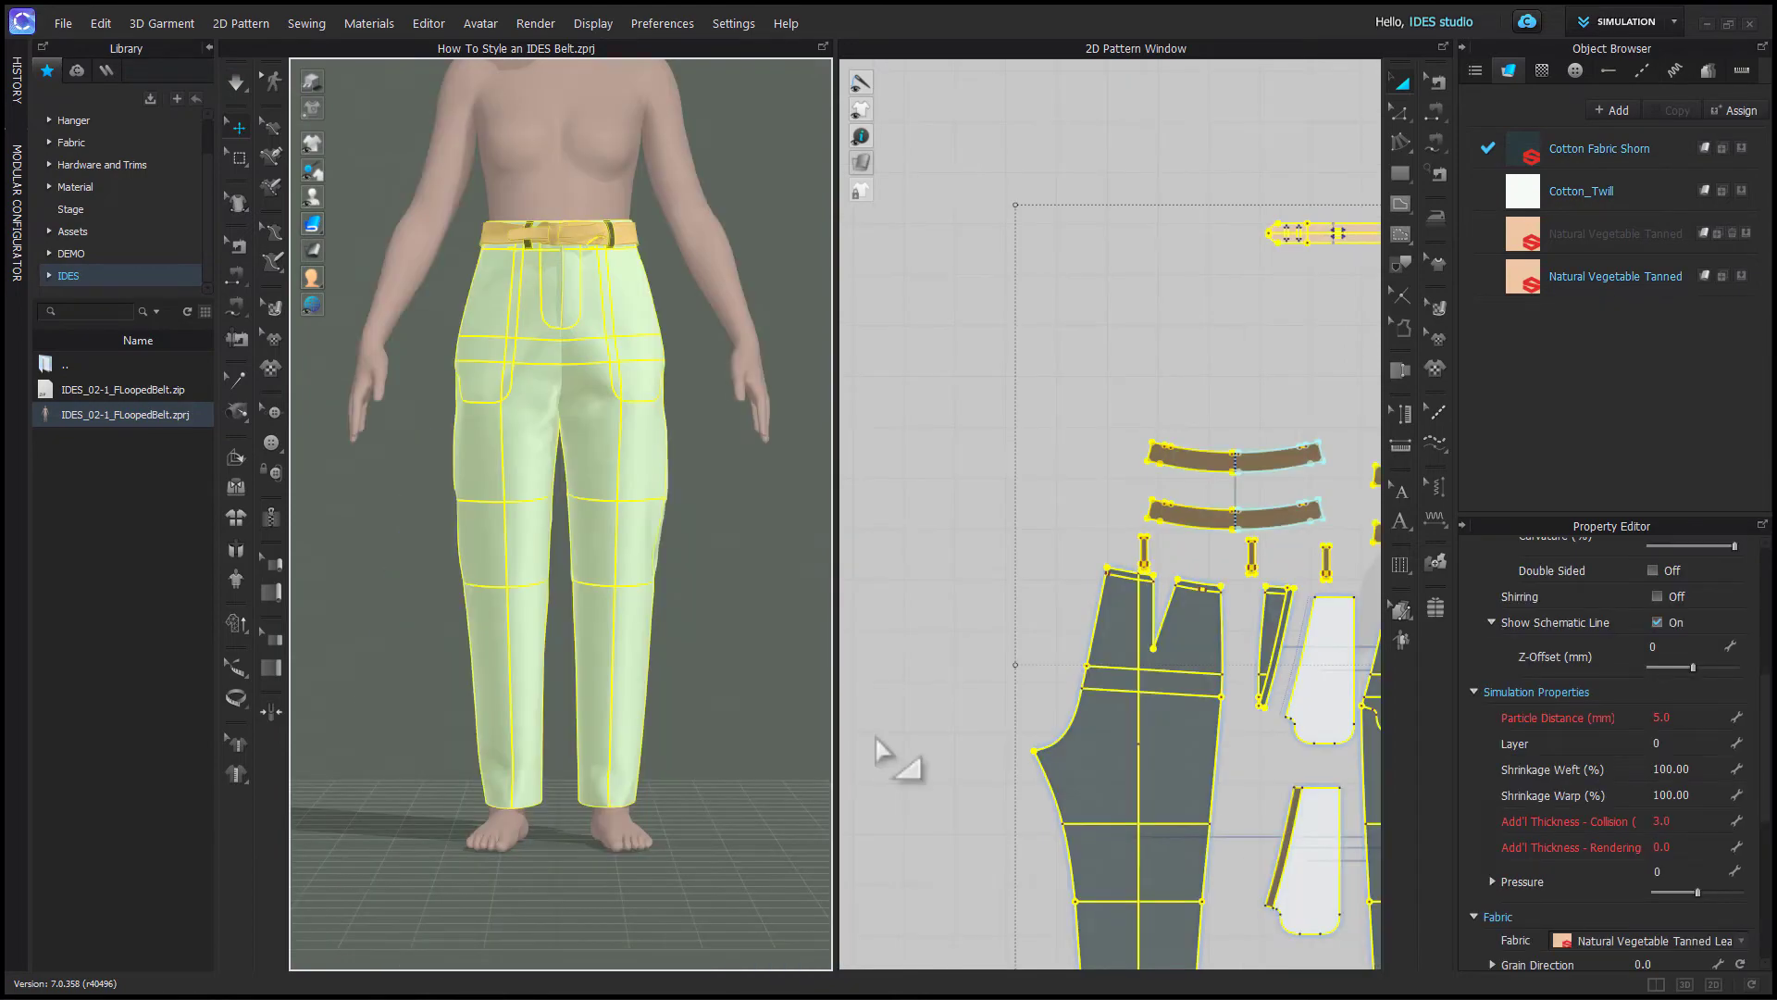
pyautogui.hotkey('ctrl', 'k')
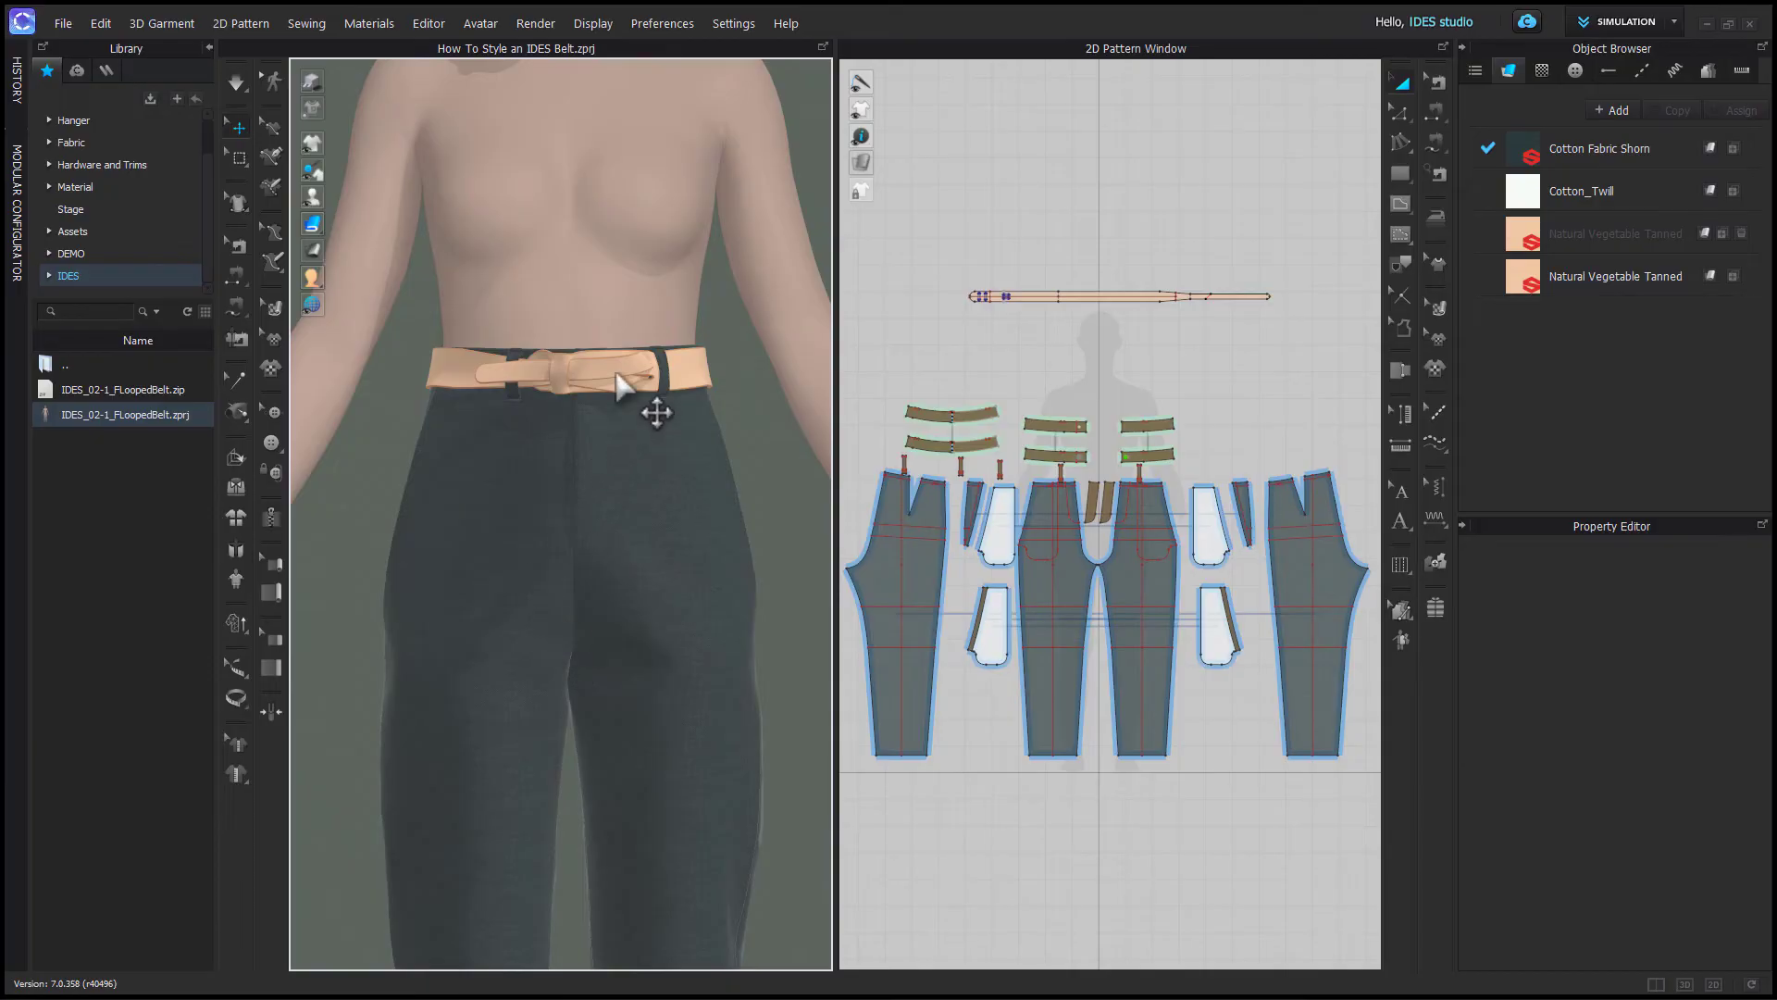
# - Try pinning the front of the belt with a Pin (Box) area on the 3D garment, and undo the pinning
pyautogui.click(619, 381)
pyautogui.scroll(2, 646, 481)
pyautogui.moveTo(646, 481); pyautogui.dragTo(646, 664, button='middle')
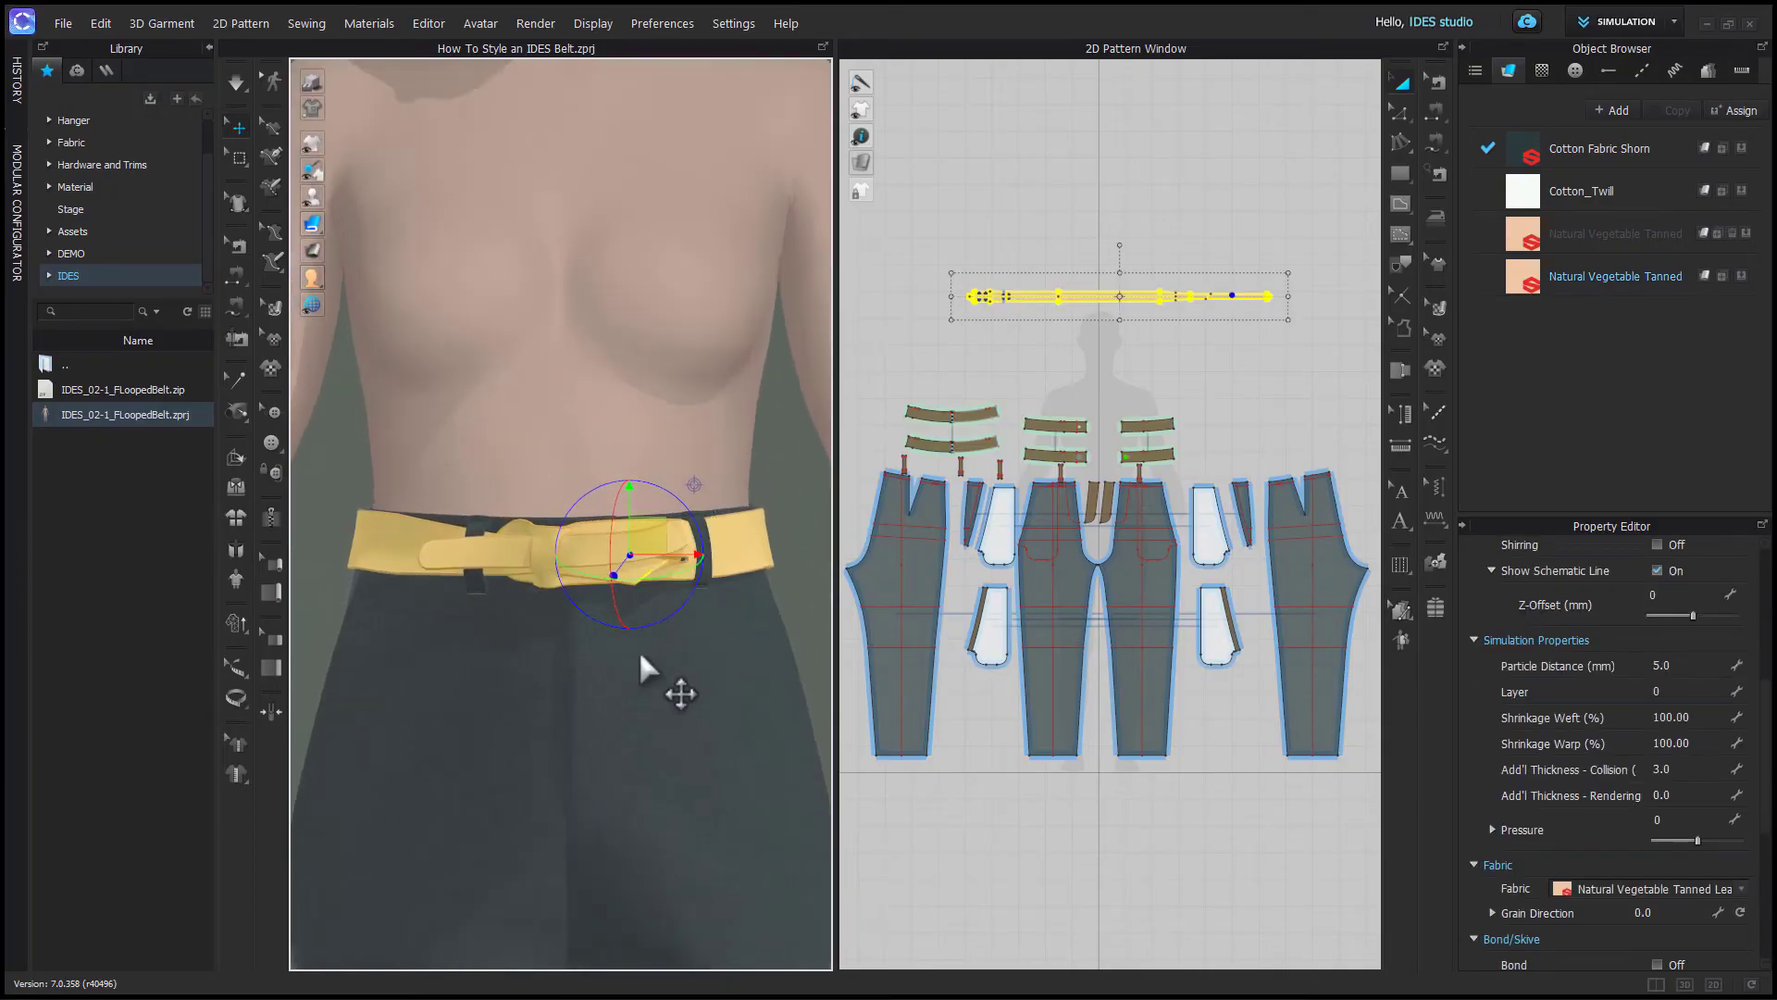
pyautogui.moveTo(682, 701)
pyautogui.mouseDown(button='right')
pyautogui.moveTo(770, 758)
pyautogui.moveTo(683, 784)
pyautogui.moveTo(623, 737)
pyautogui.moveTo(647, 686)
pyautogui.moveTo(675, 689)
pyautogui.mouseUp(button='right')
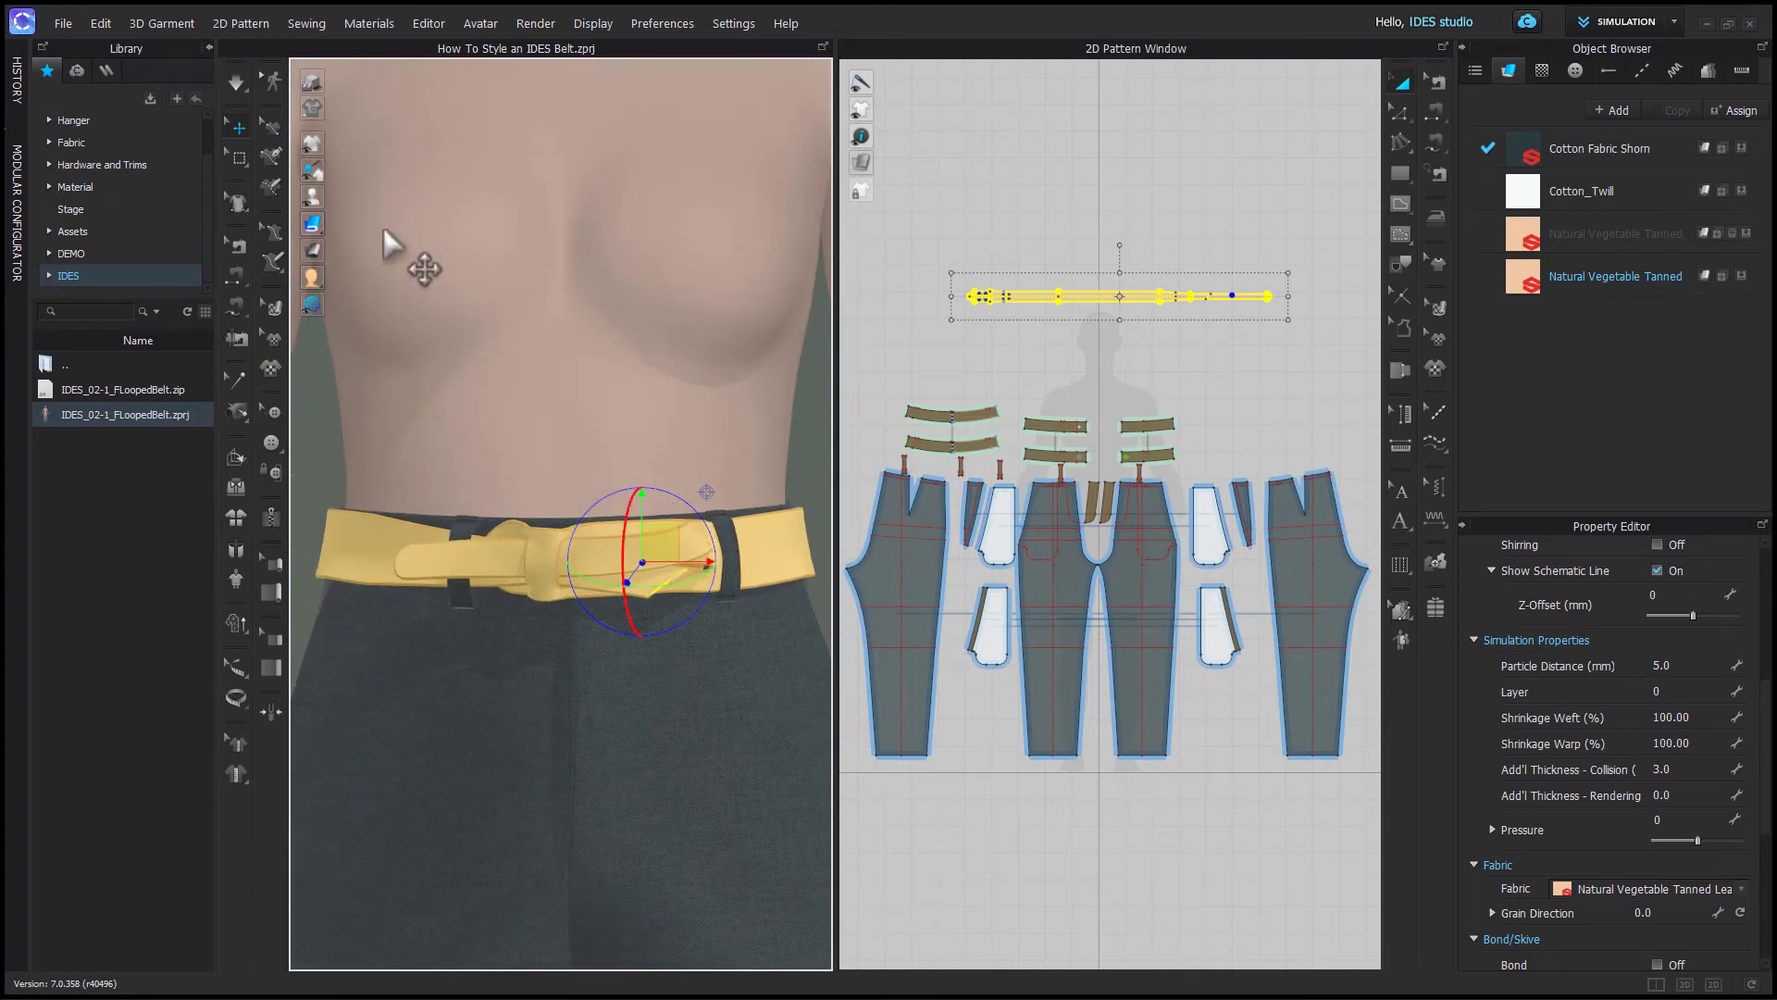
pyautogui.click(226, 160)
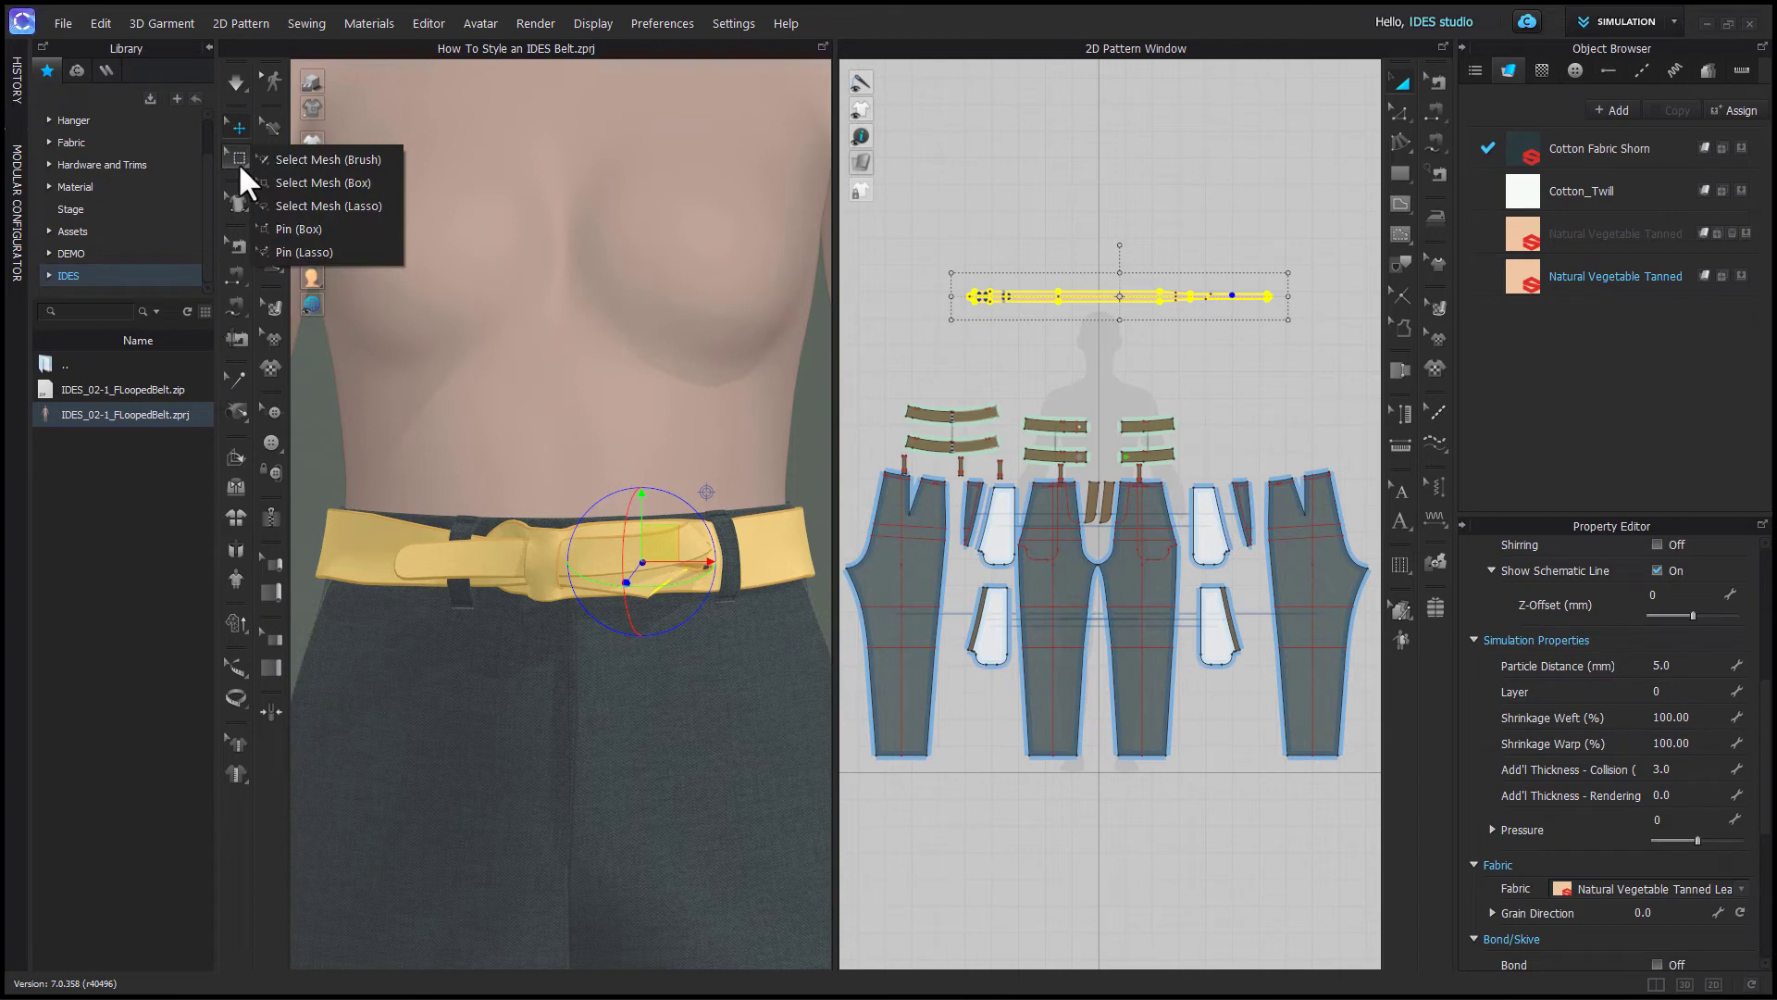
pyautogui.click(307, 233)
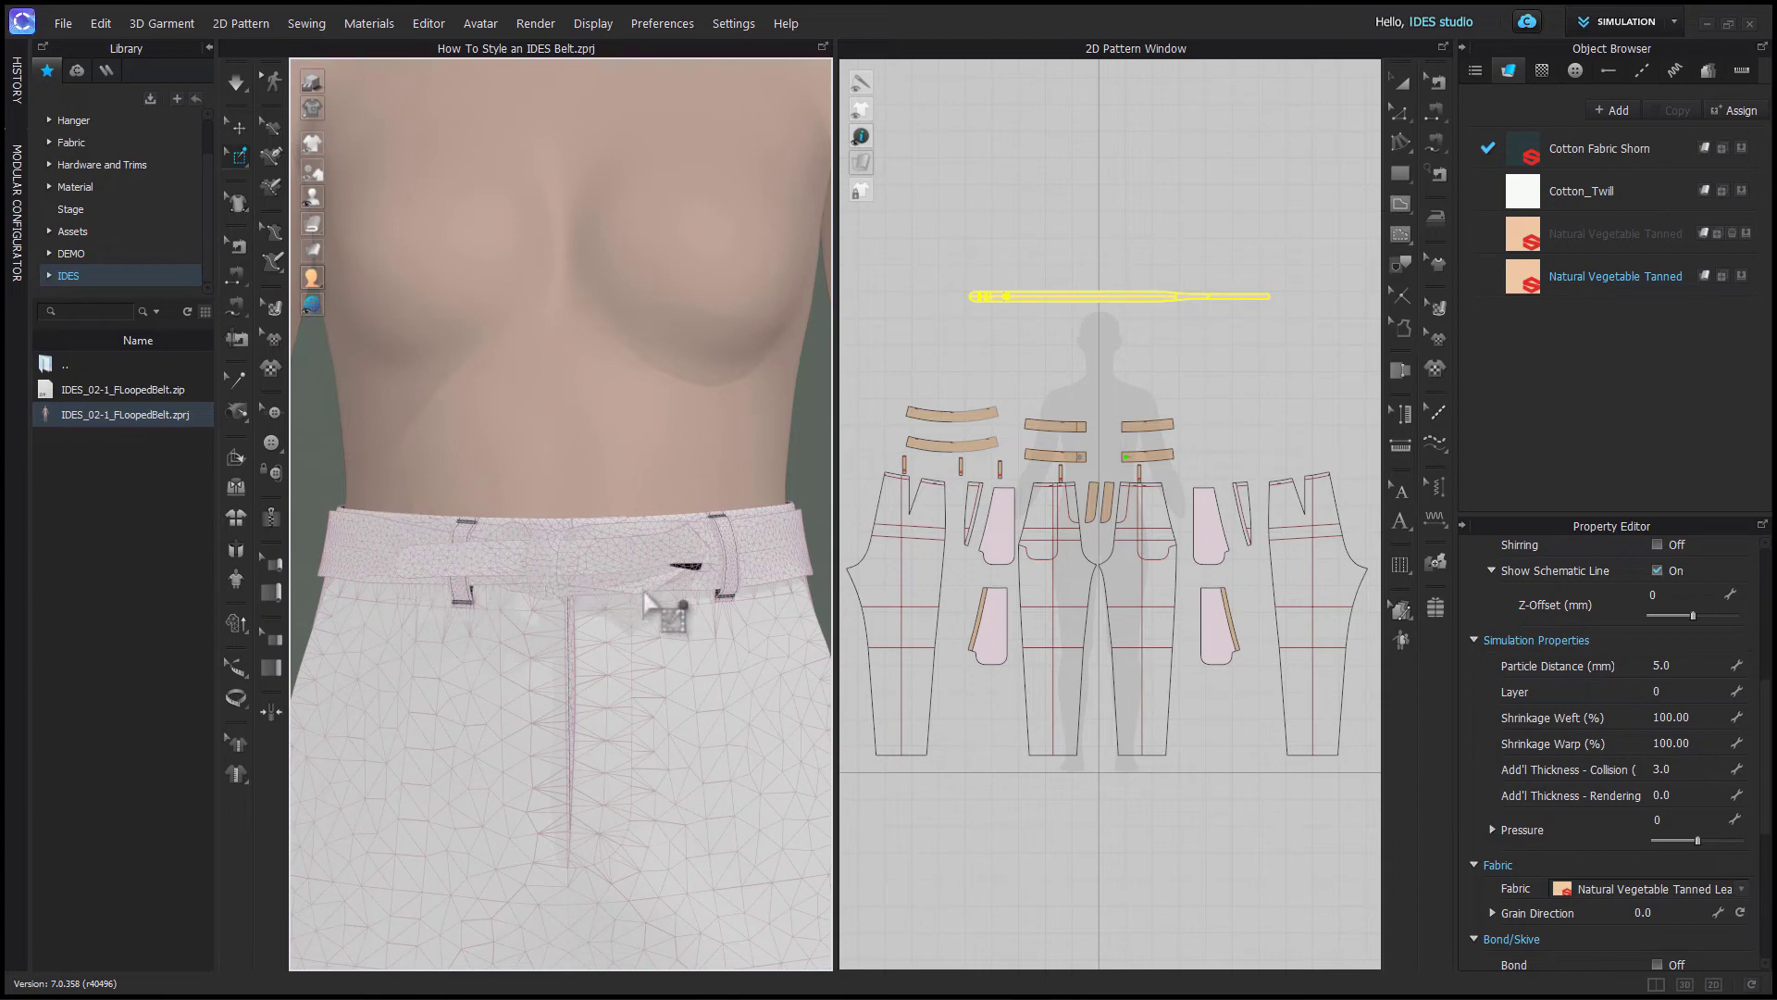
pyautogui.moveTo(380, 489); pyautogui.dragTo(718, 618)
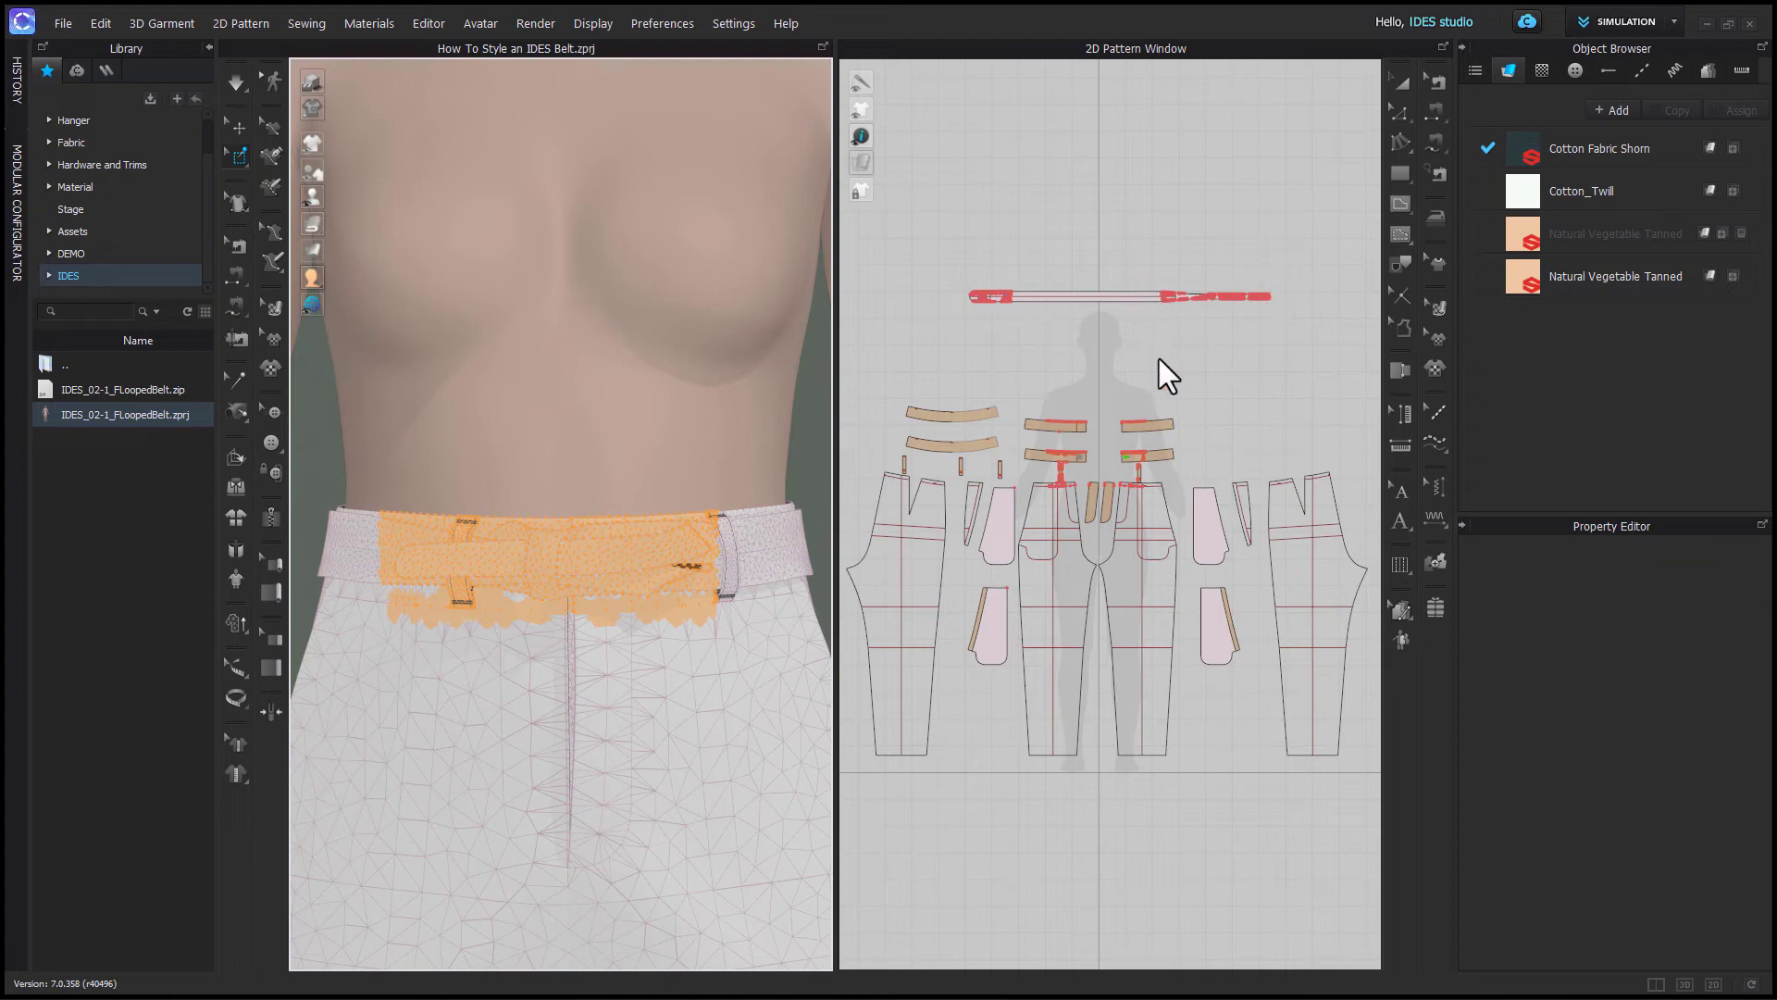
pyautogui.press('super+z')
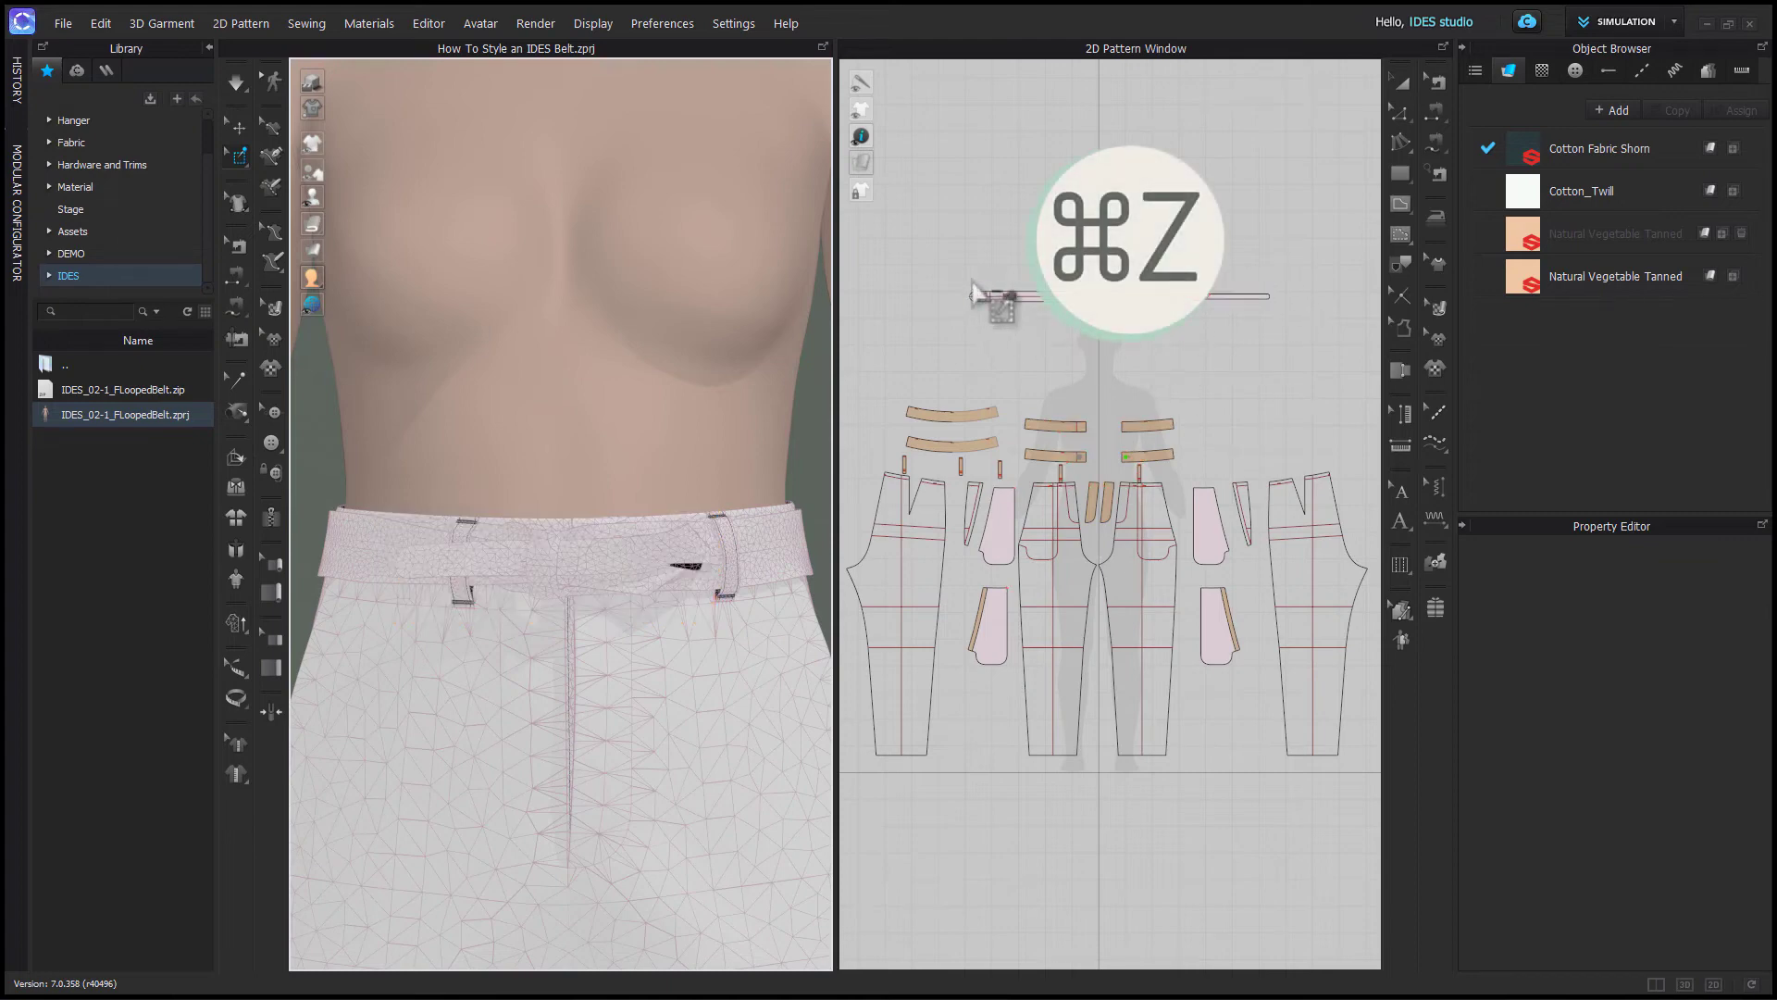
# - Pin only the two end sections of the belt pattern with box pins in the 2D pattern view
pyautogui.click(974, 294)
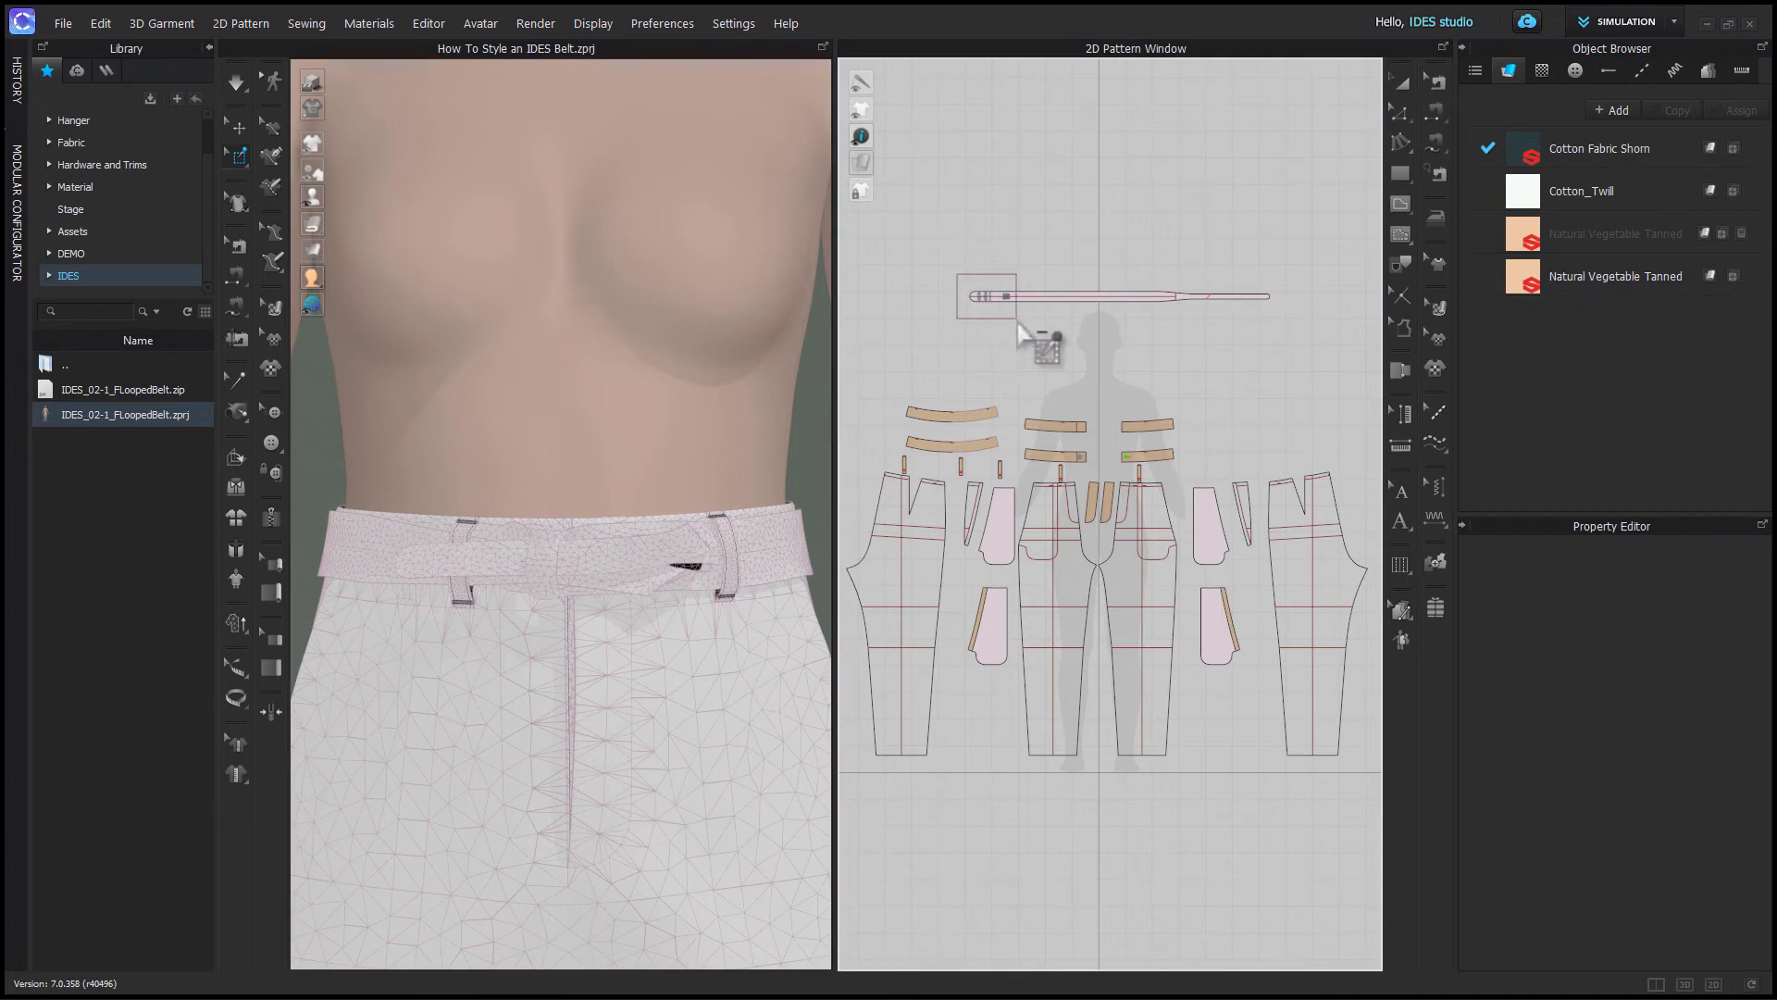
pyautogui.moveTo(1017, 320); pyautogui.dragTo(1016, 321)
pyautogui.keyDown('shift'); pyautogui.moveTo(1157, 276); pyautogui.dragTo(1287, 320); pyautogui.keyUp('shift')
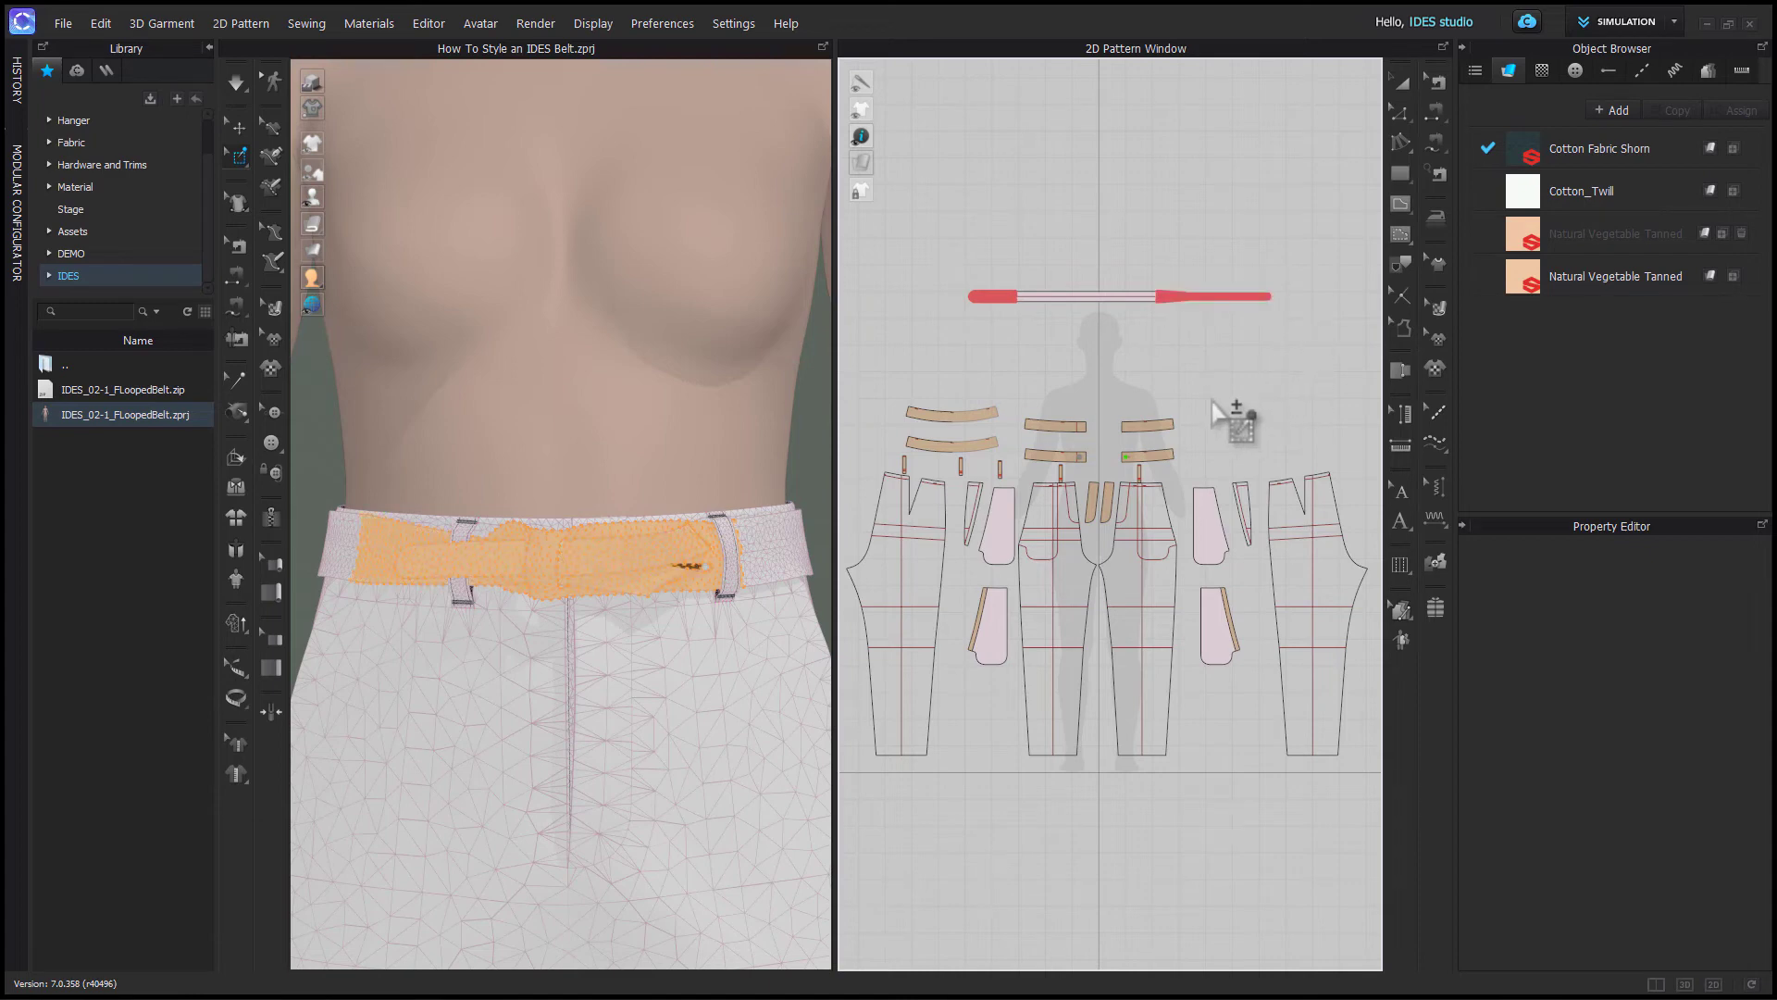
pyautogui.press('q')
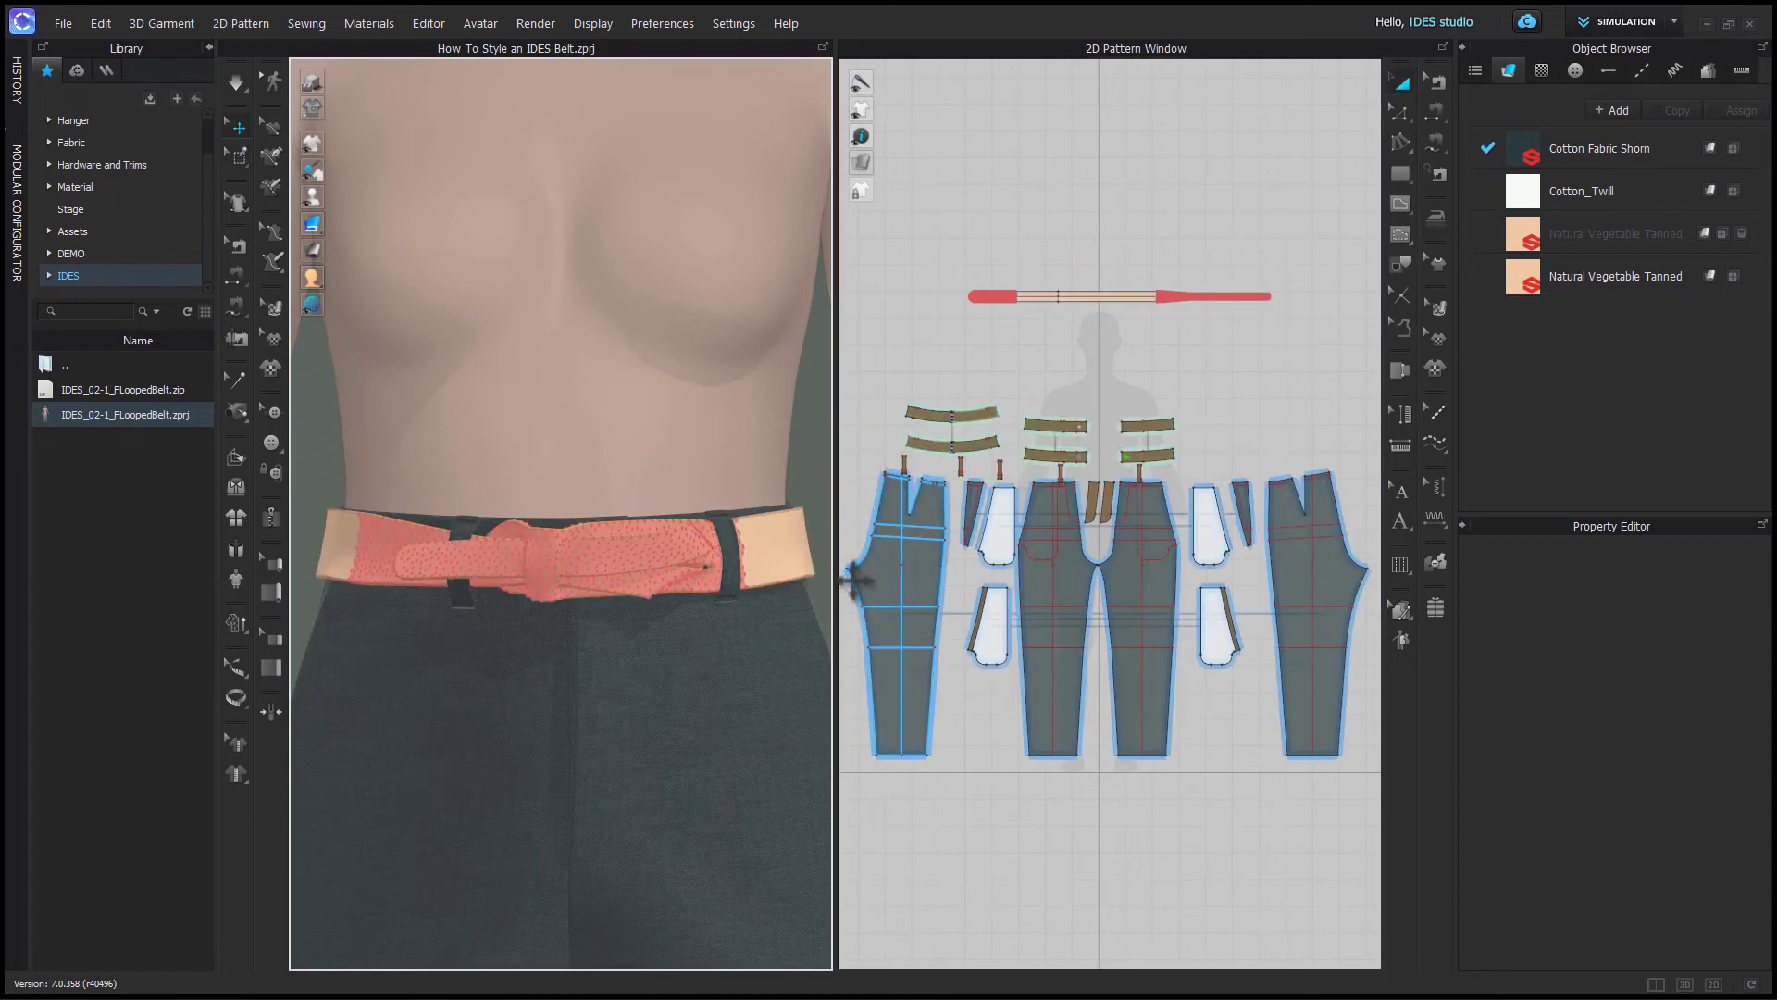
# - Delete the selected pins from the belt
pyautogui.click(548, 561)
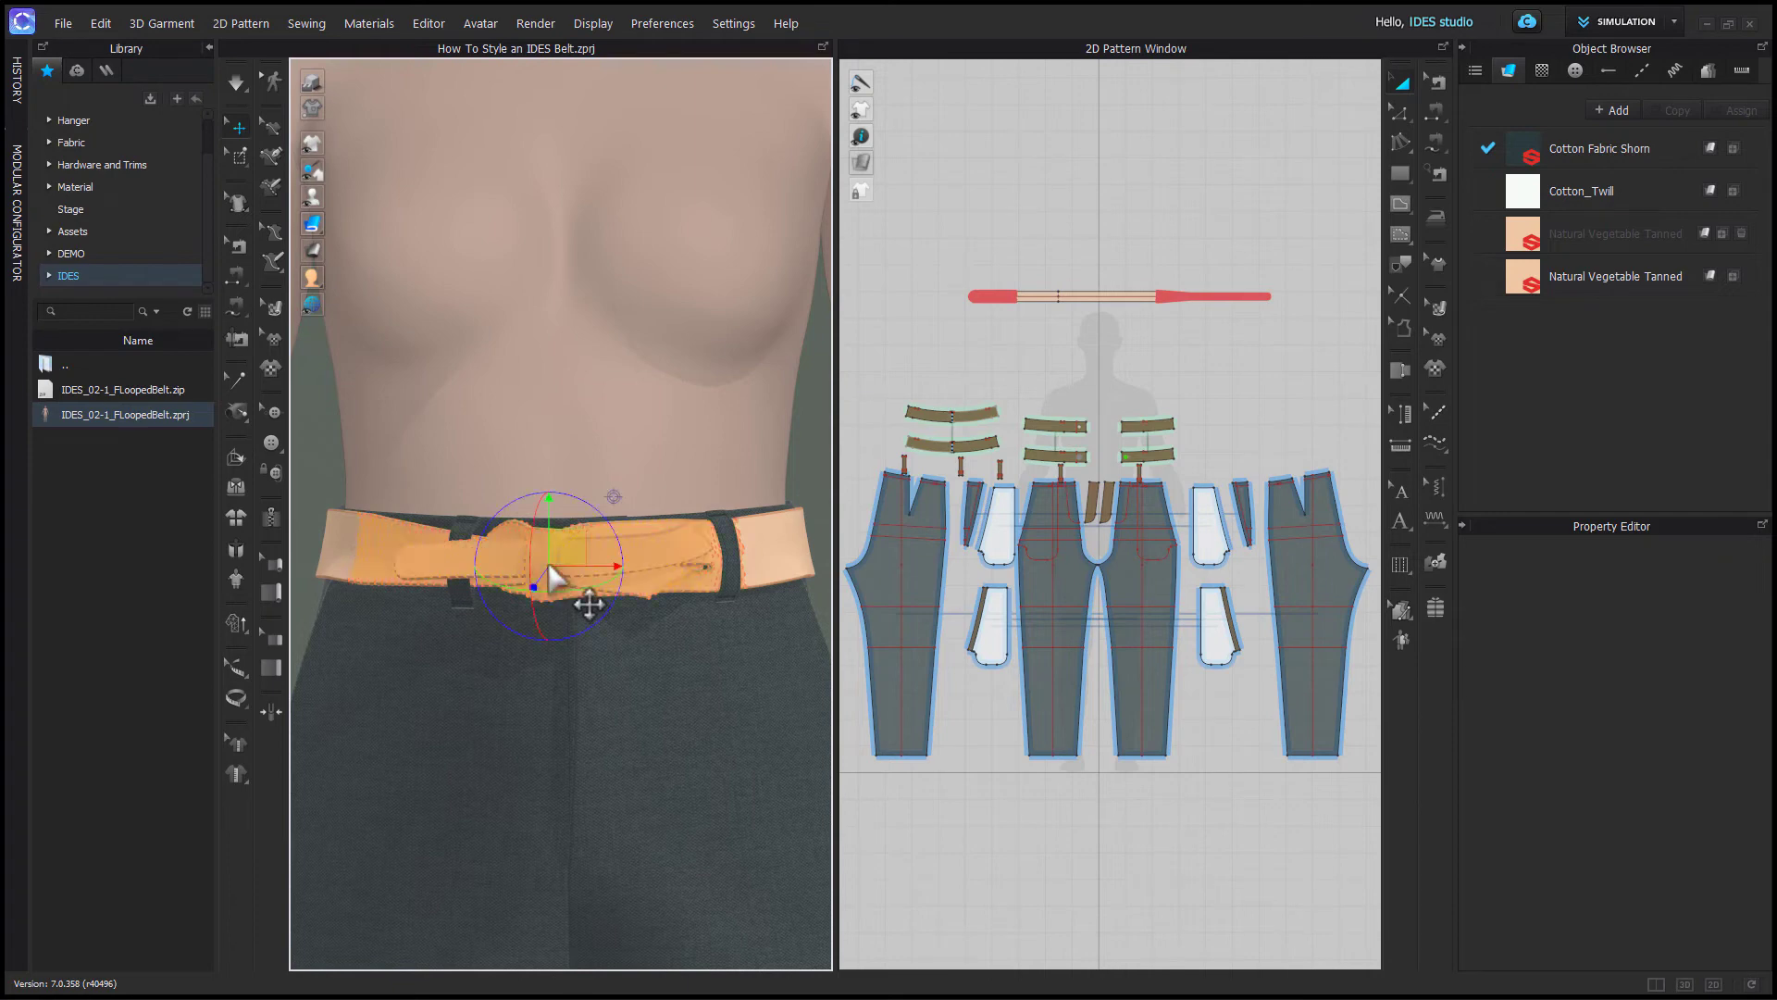
pyautogui.rightClick(548, 561)
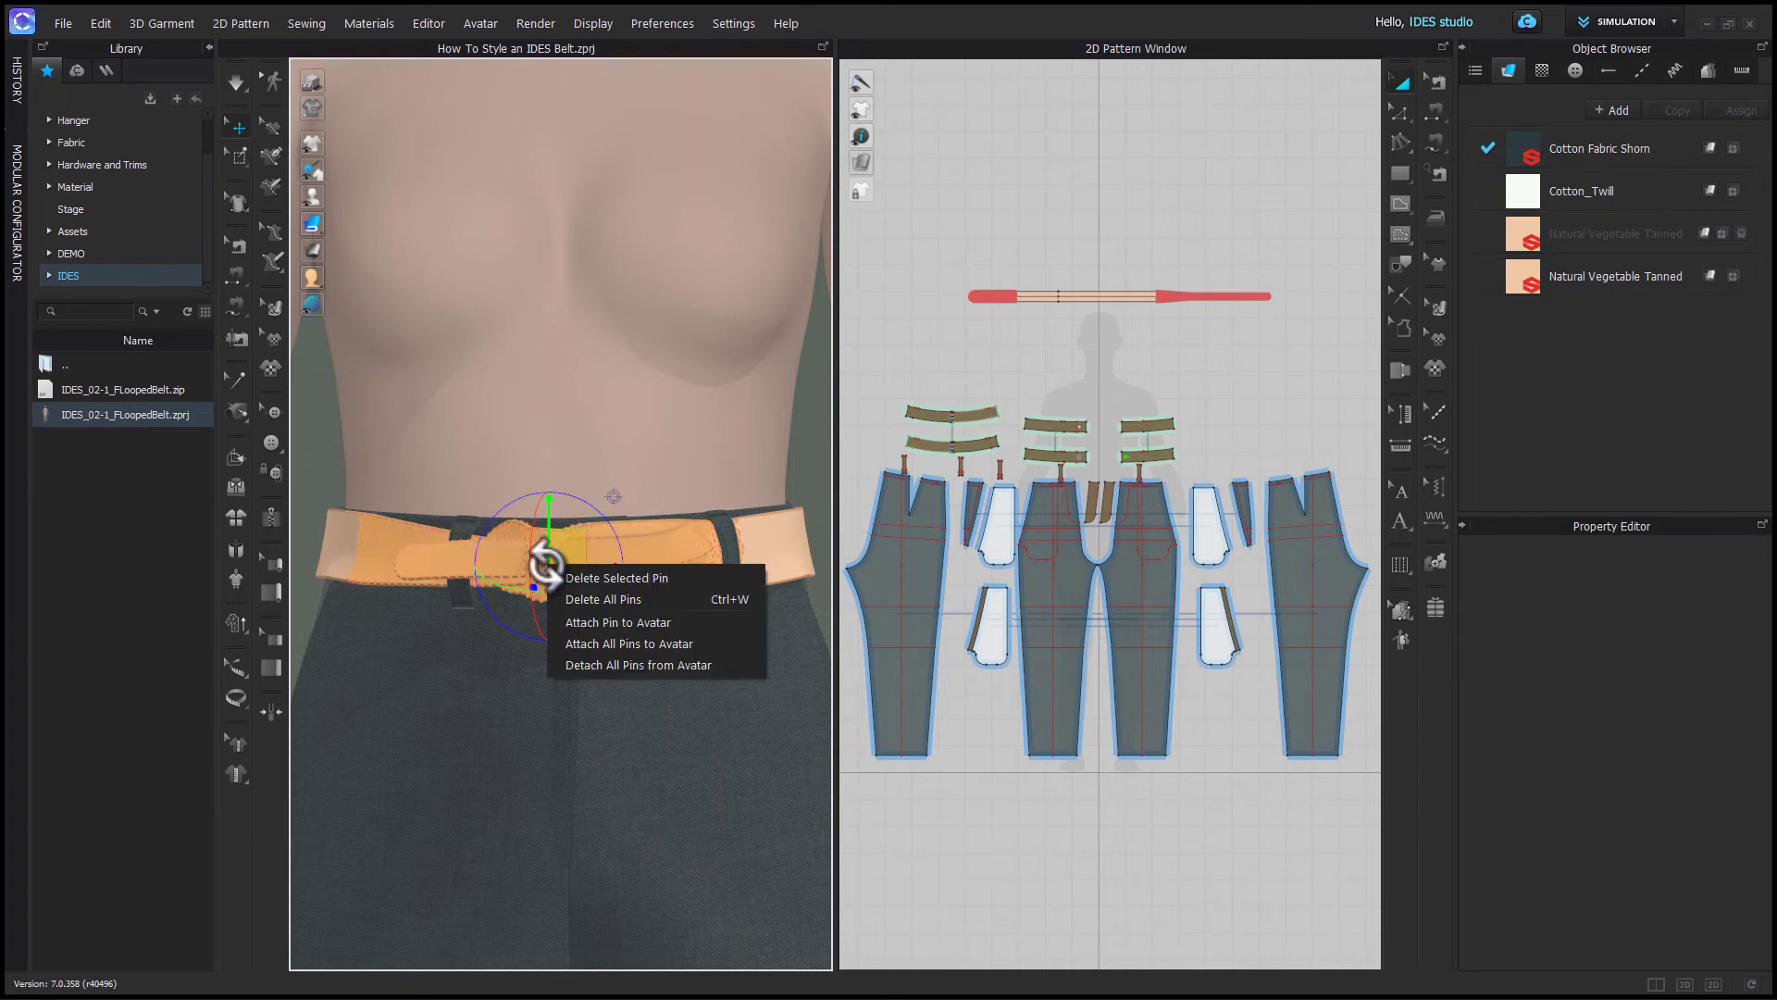
pyautogui.click(597, 576)
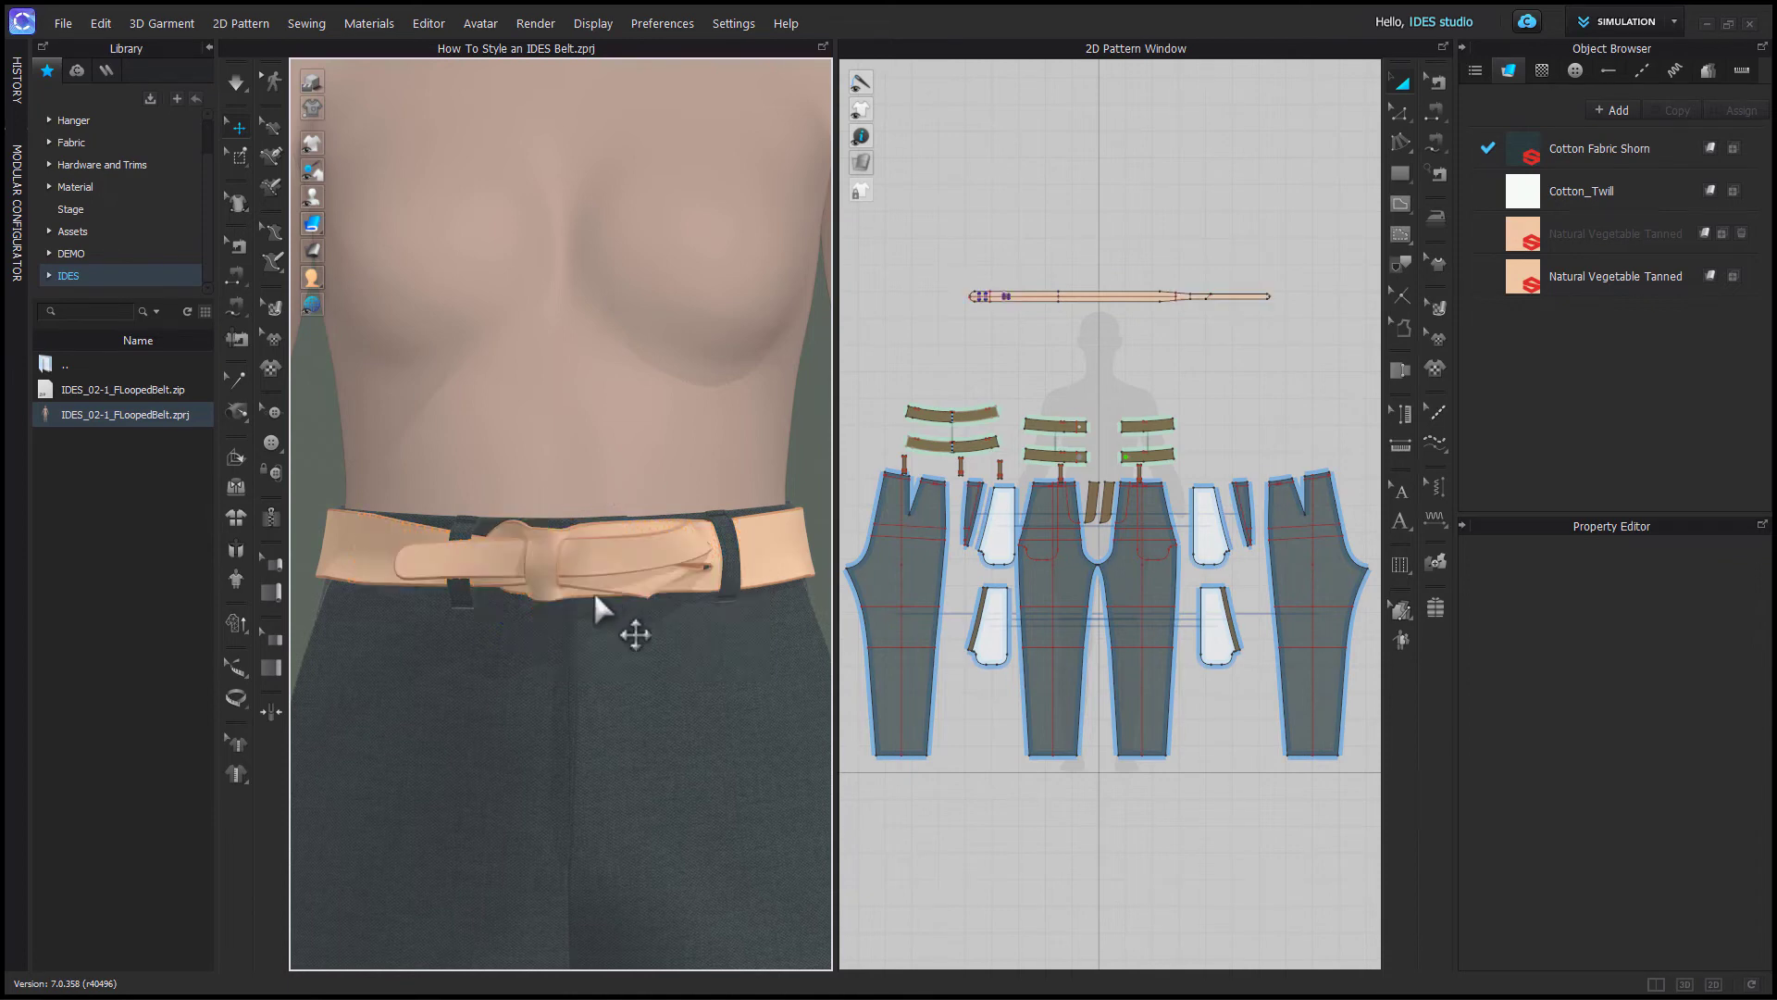
# - Box-select the mesh around the wearer's right front belt loop and limit the selection to the belt's tip section using the 2D pattern
pyautogui.moveTo(577, 665); pyautogui.dragTo(452, 553, button='right')
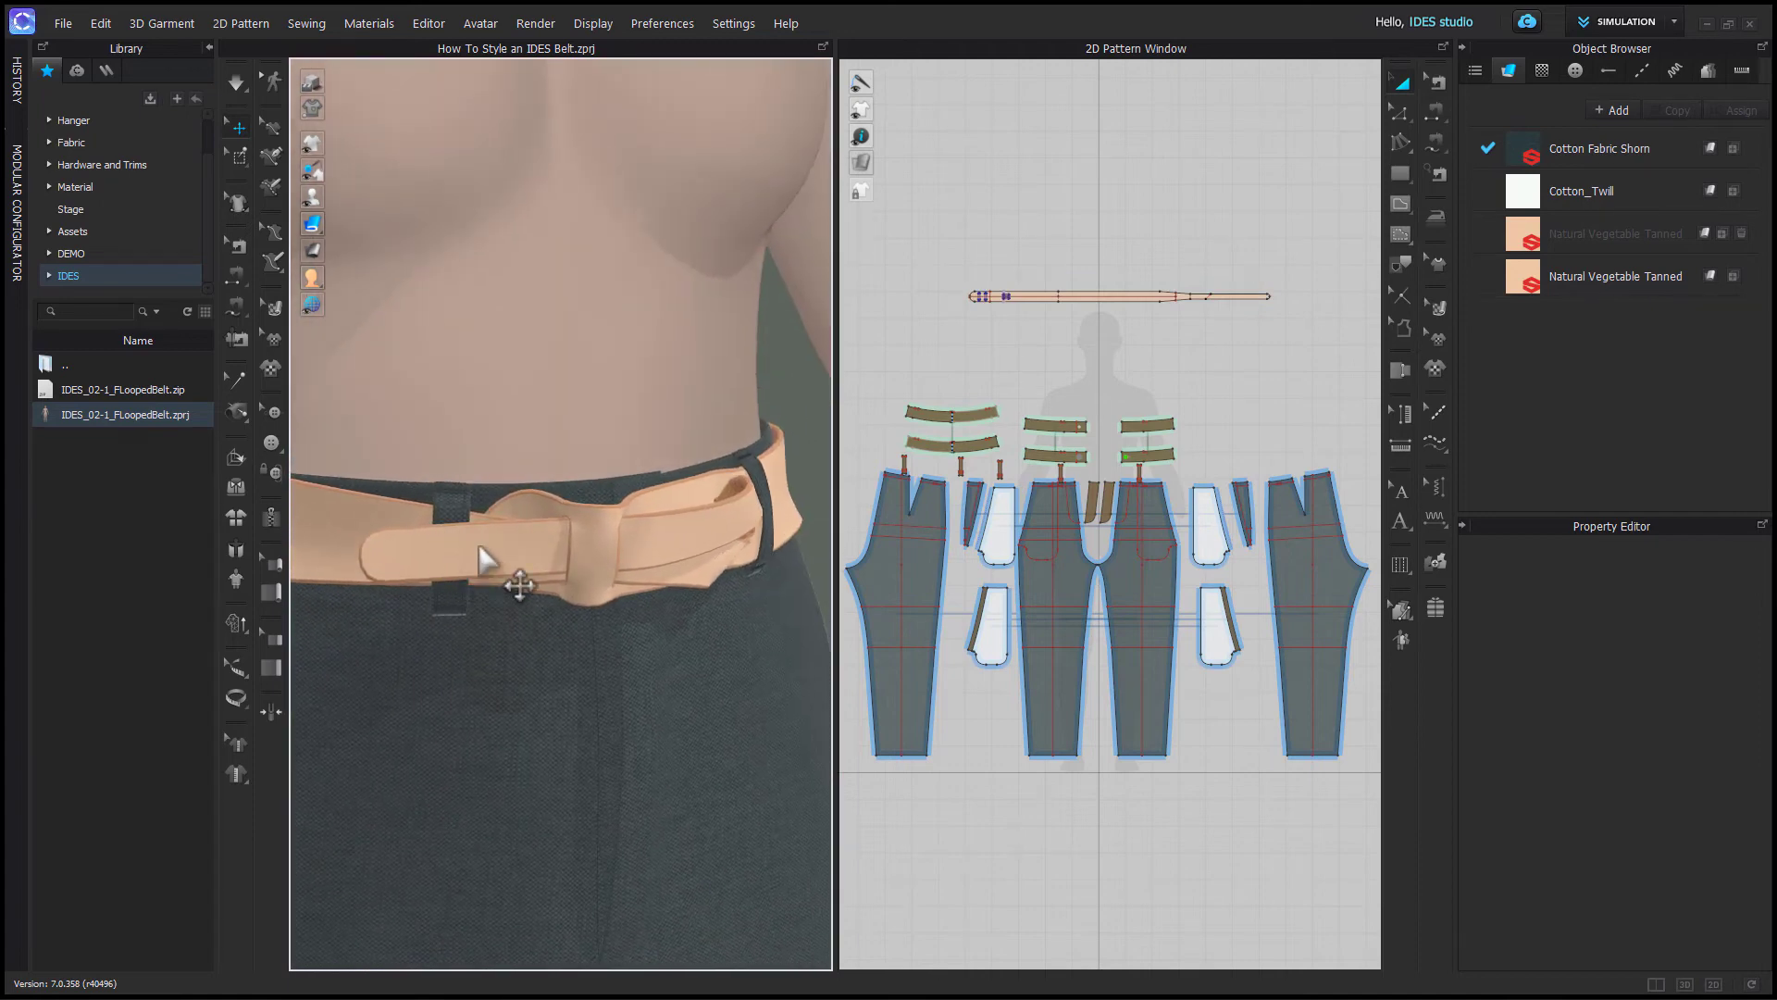
pyautogui.click(248, 159)
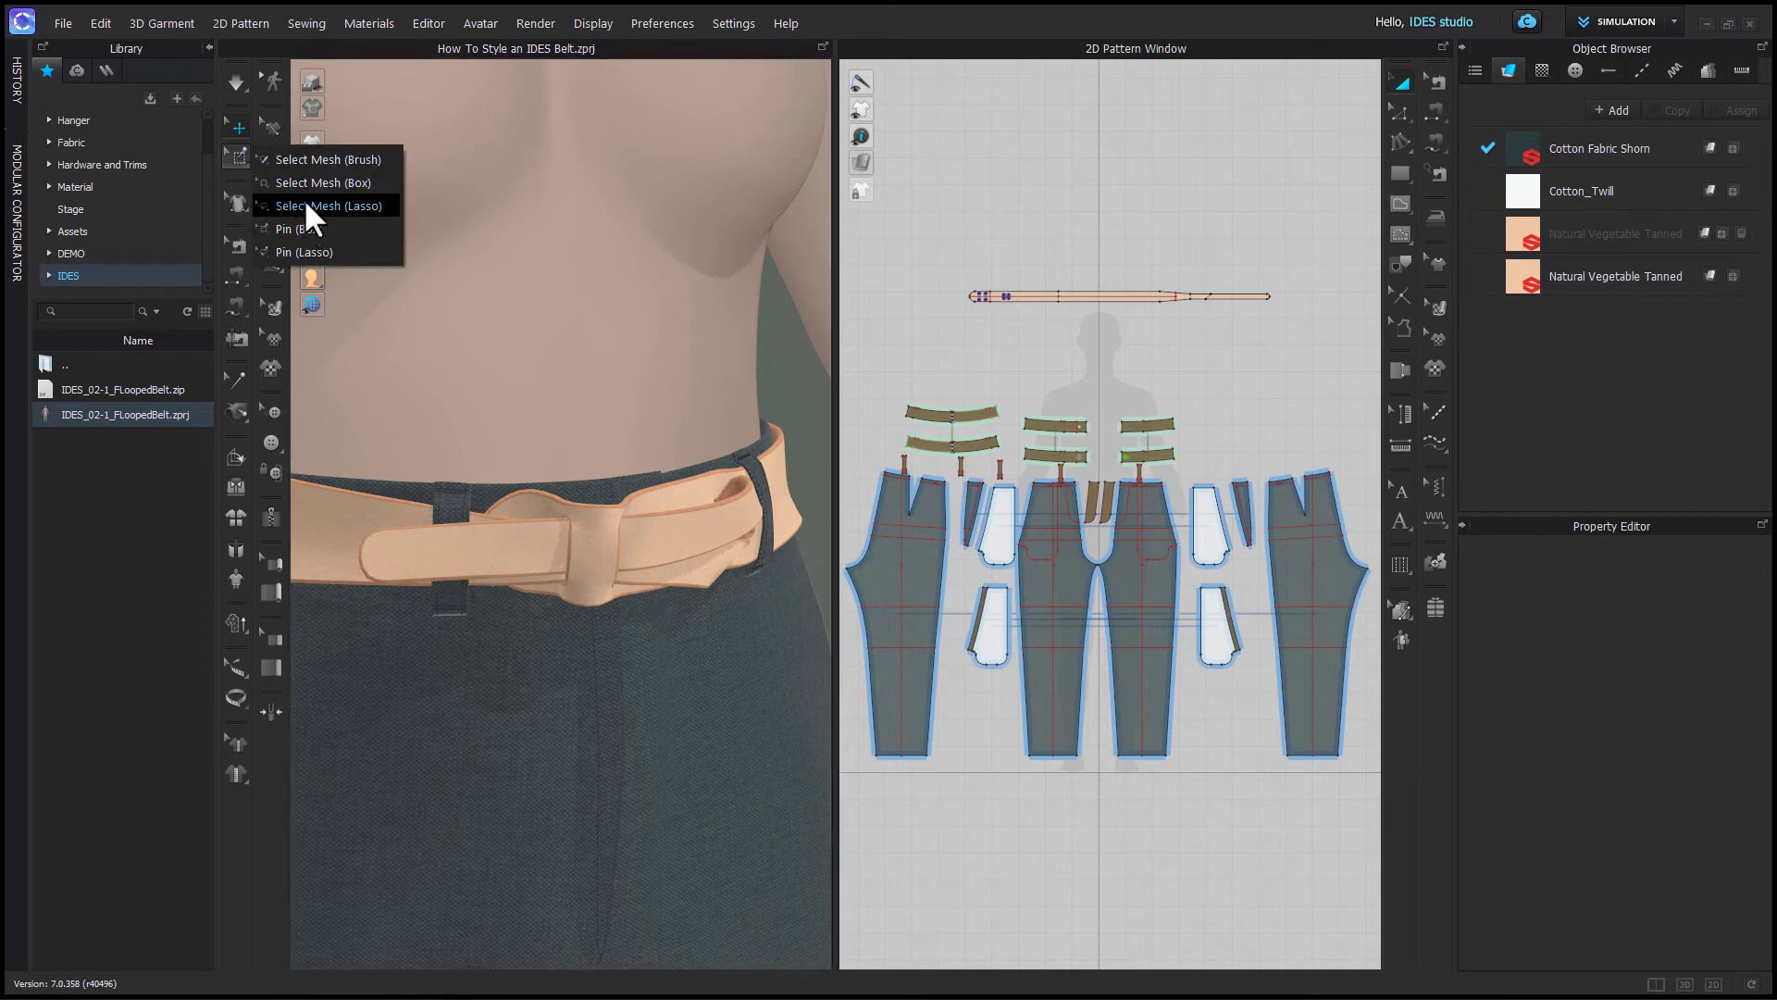
pyautogui.click(309, 187)
pyautogui.moveTo(427, 524); pyautogui.dragTo(471, 594)
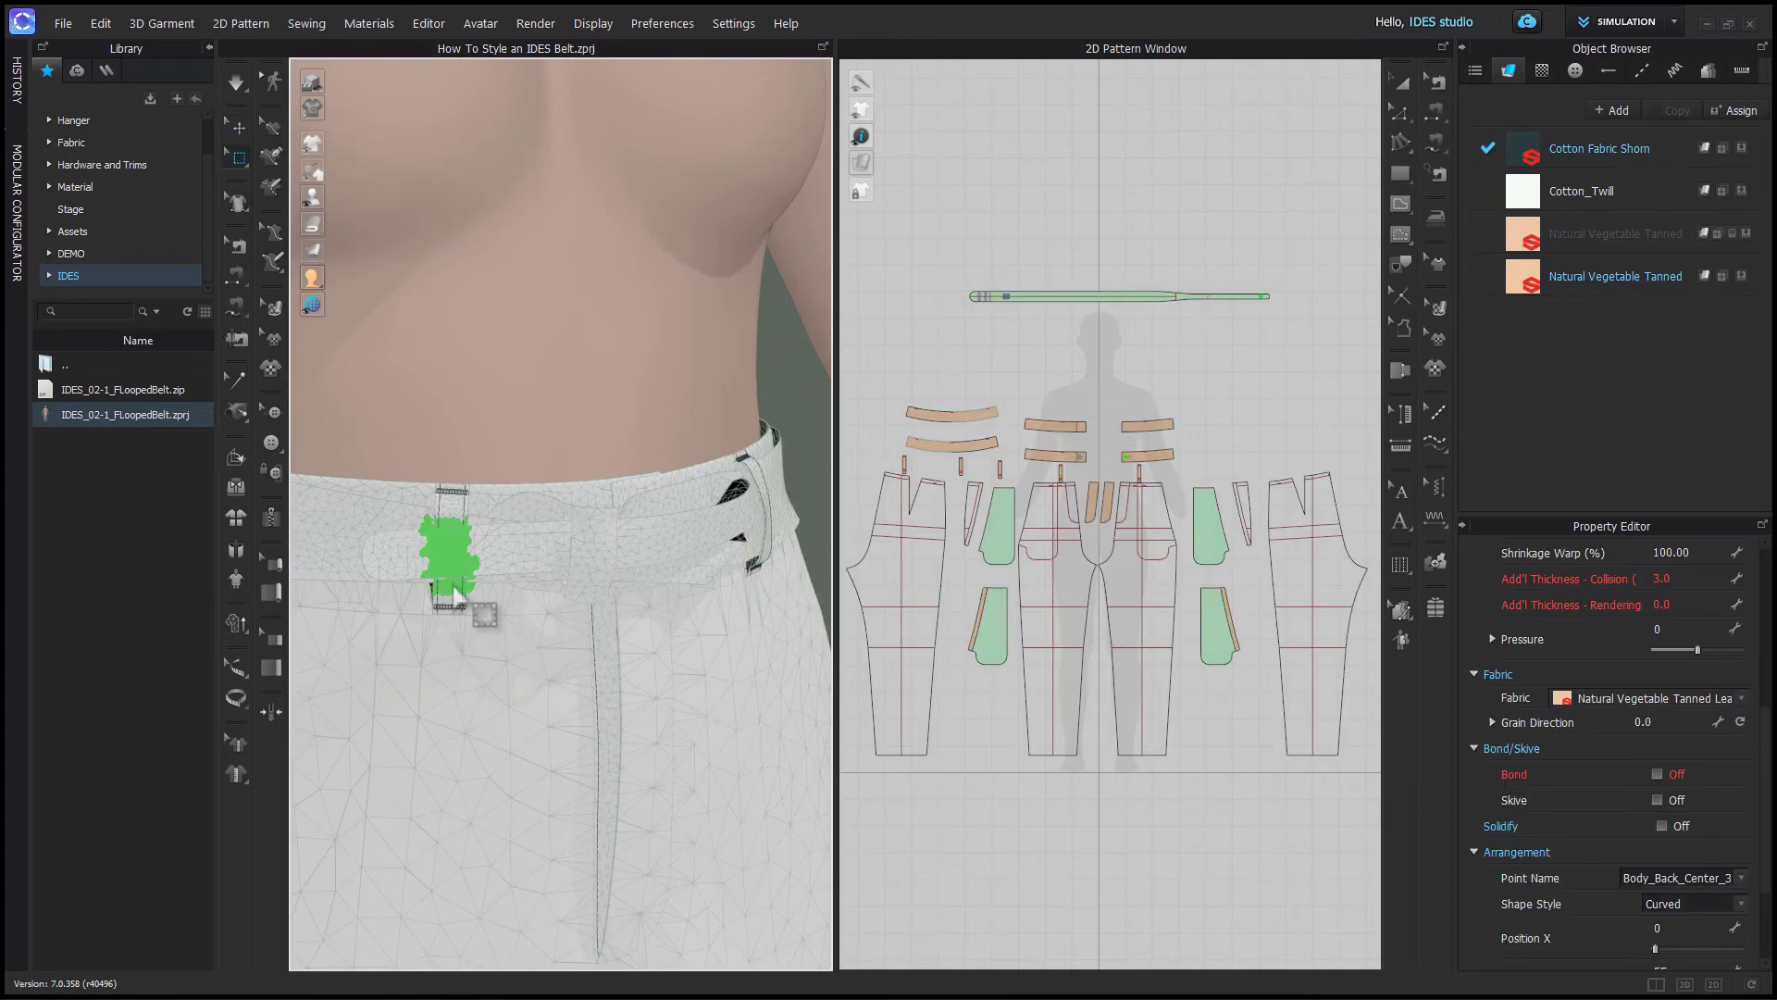
pyautogui.scroll(4, 1181, 477)
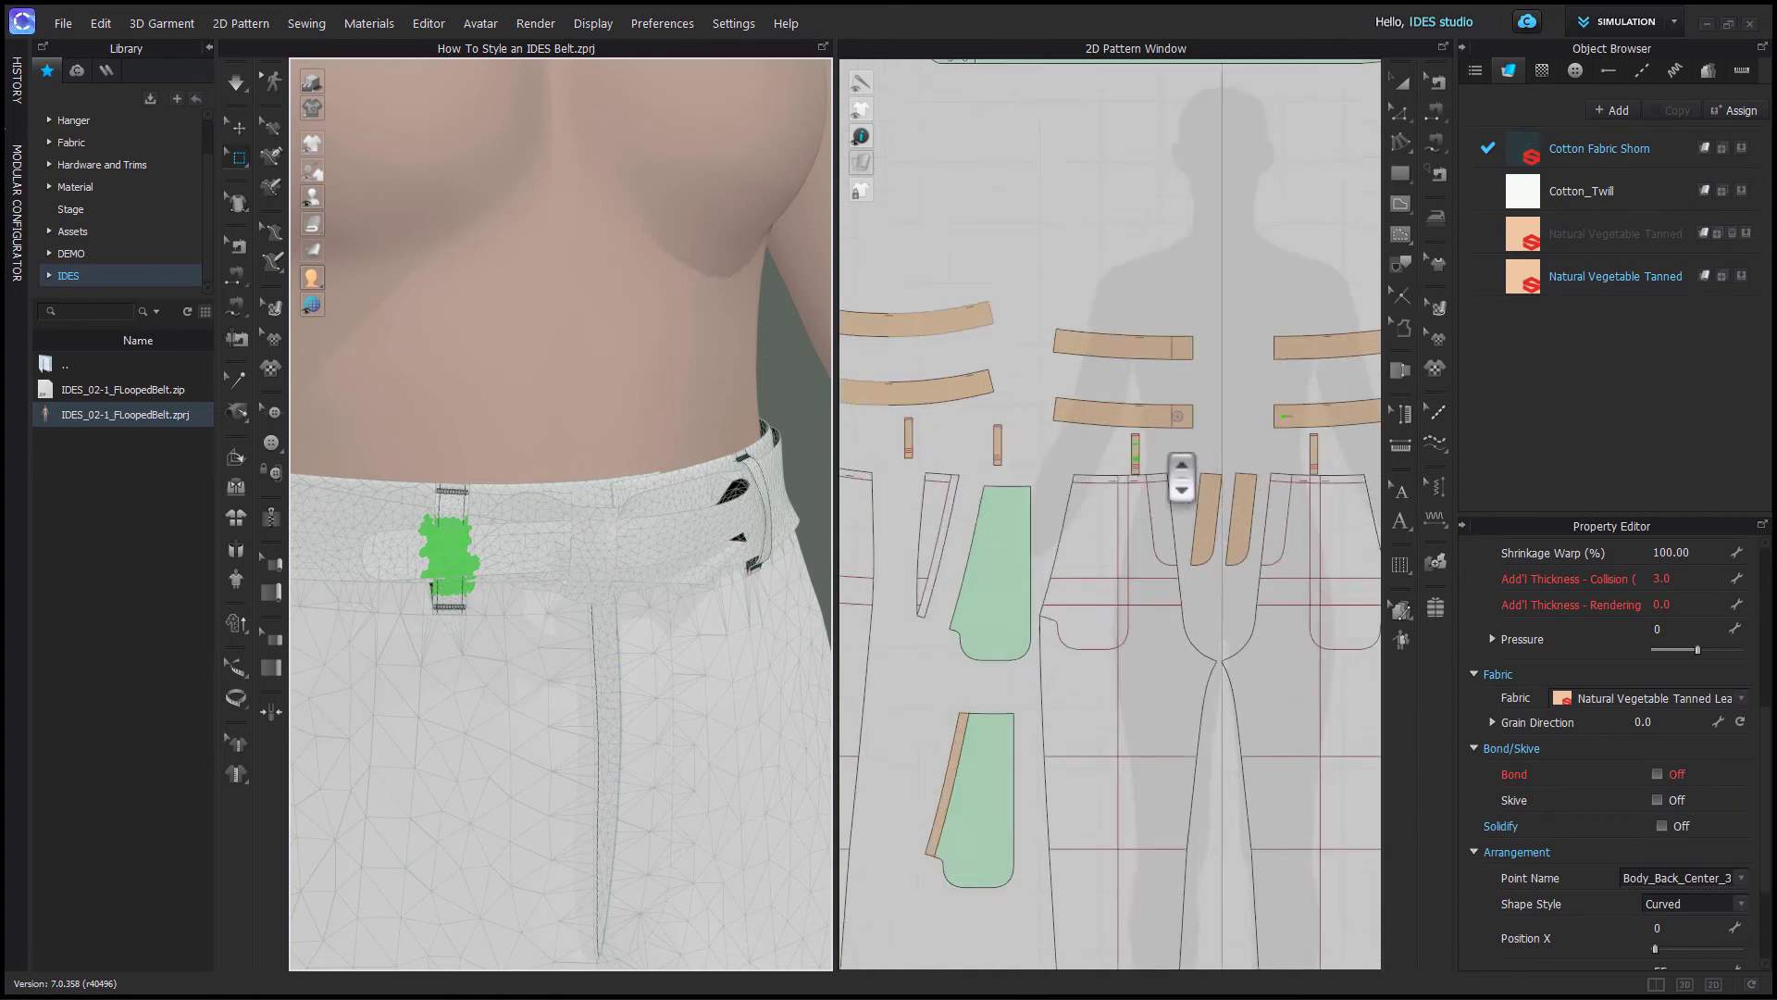
pyautogui.scroll(5, 1165, 455)
pyautogui.scroll(-5, 1124, 495)
pyautogui.scroll(-2, 1222, 385)
pyautogui.moveTo(1357, 254); pyautogui.dragTo(1123, 429, button='middle')
pyautogui.scroll(5, 1226, 356)
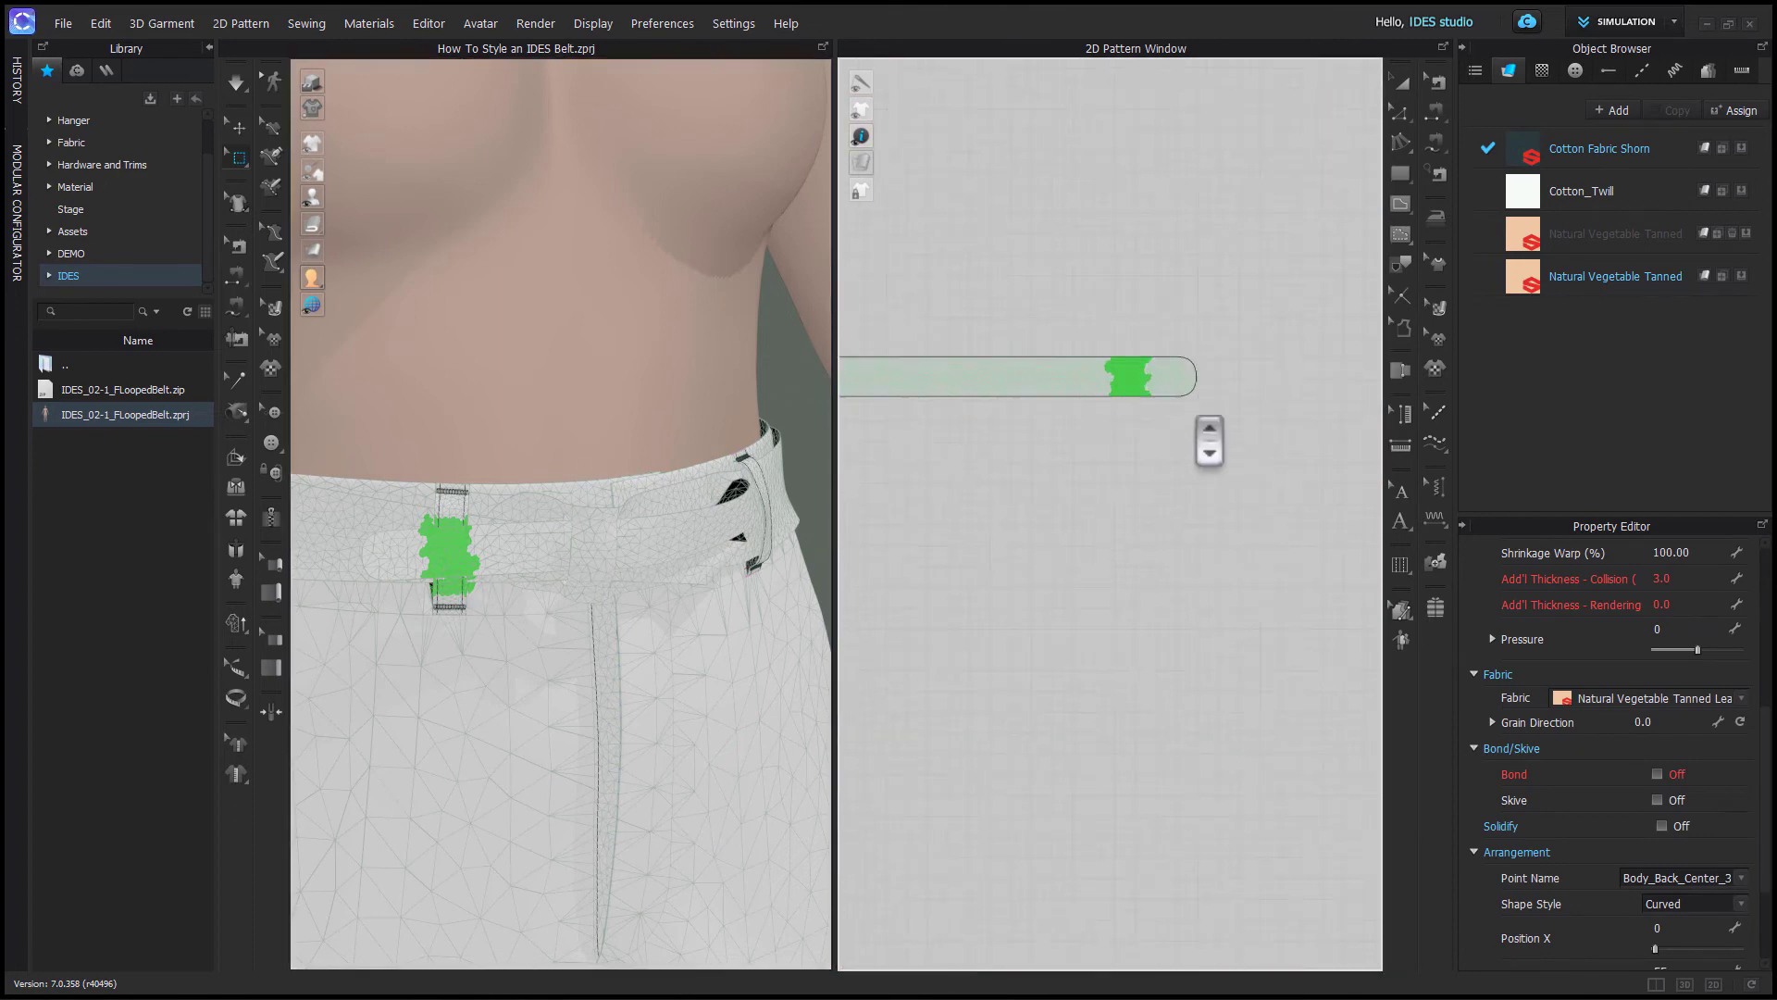
pyautogui.scroll(1, 1197, 417)
pyautogui.moveTo(1084, 310); pyautogui.dragTo(1142, 421)
# - Push the selected section of the belt tip inward behind the wearer's right front belt loop
pyautogui.scroll(2, 439, 592)
pyautogui.moveTo(470, 575)
pyautogui.mouseDown(button='middle')
pyautogui.moveTo(545, 555)
pyautogui.moveTo(483, 548)
pyautogui.mouseUp(button='middle')
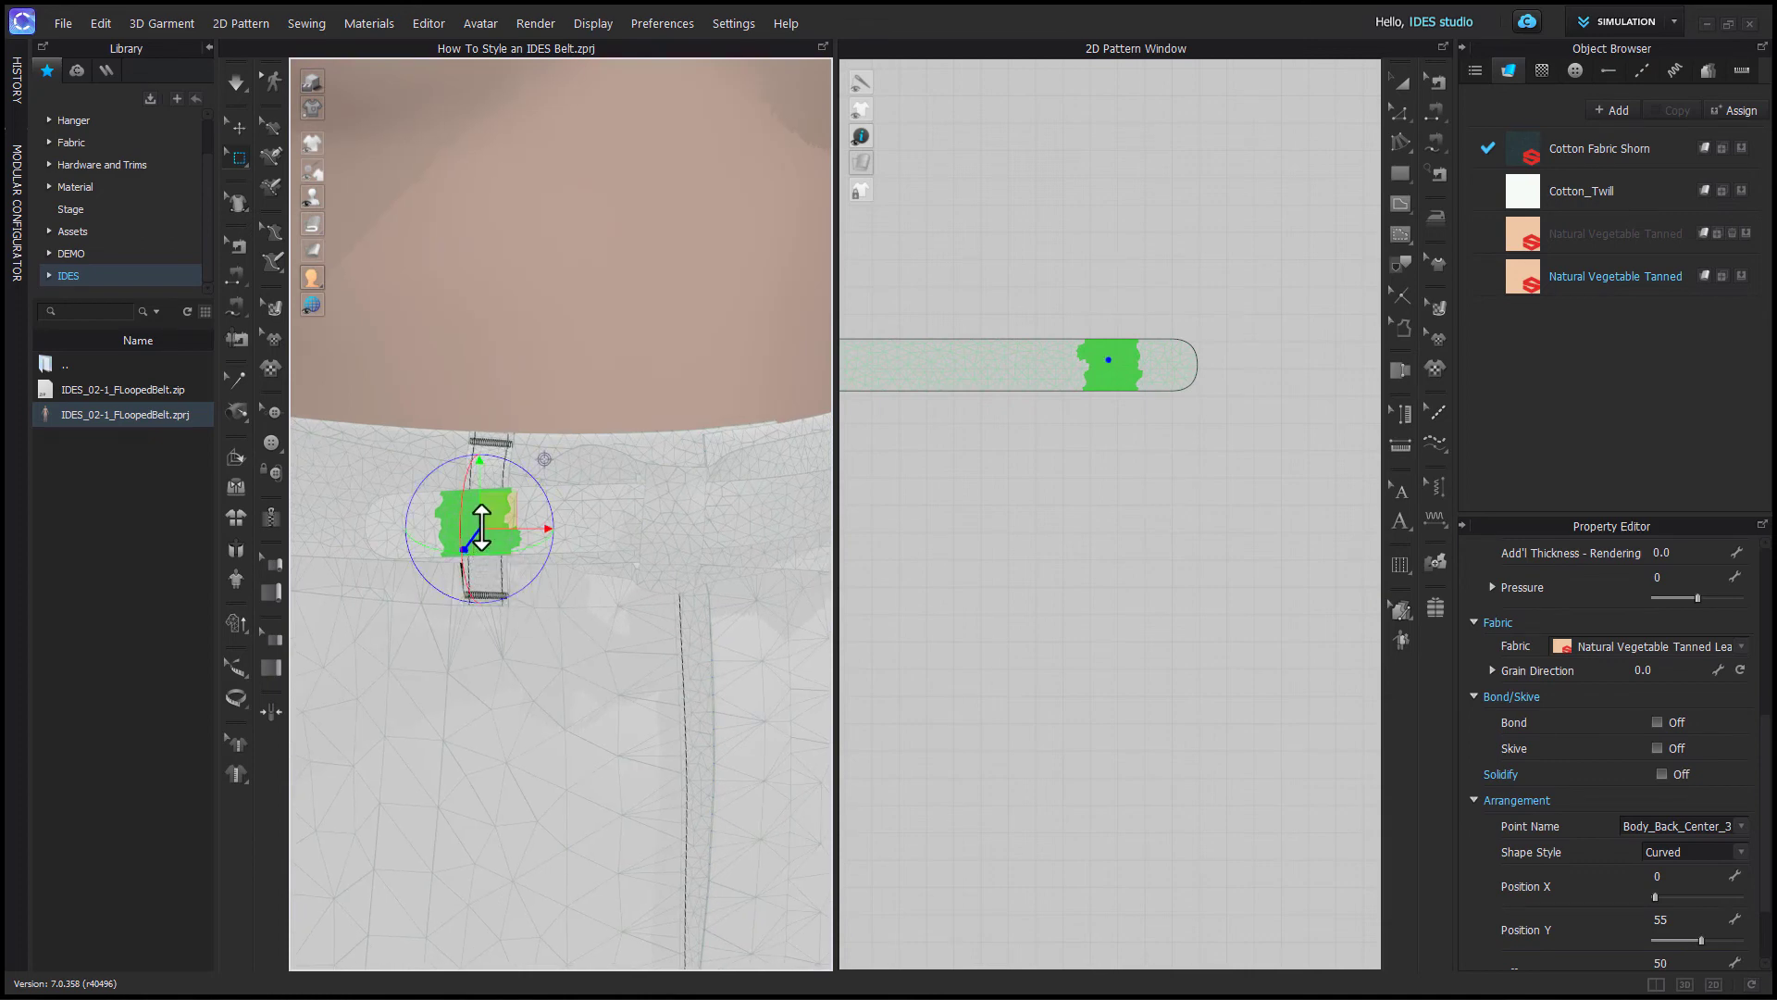
pyautogui.moveTo(492, 494); pyautogui.dragTo(485, 506)
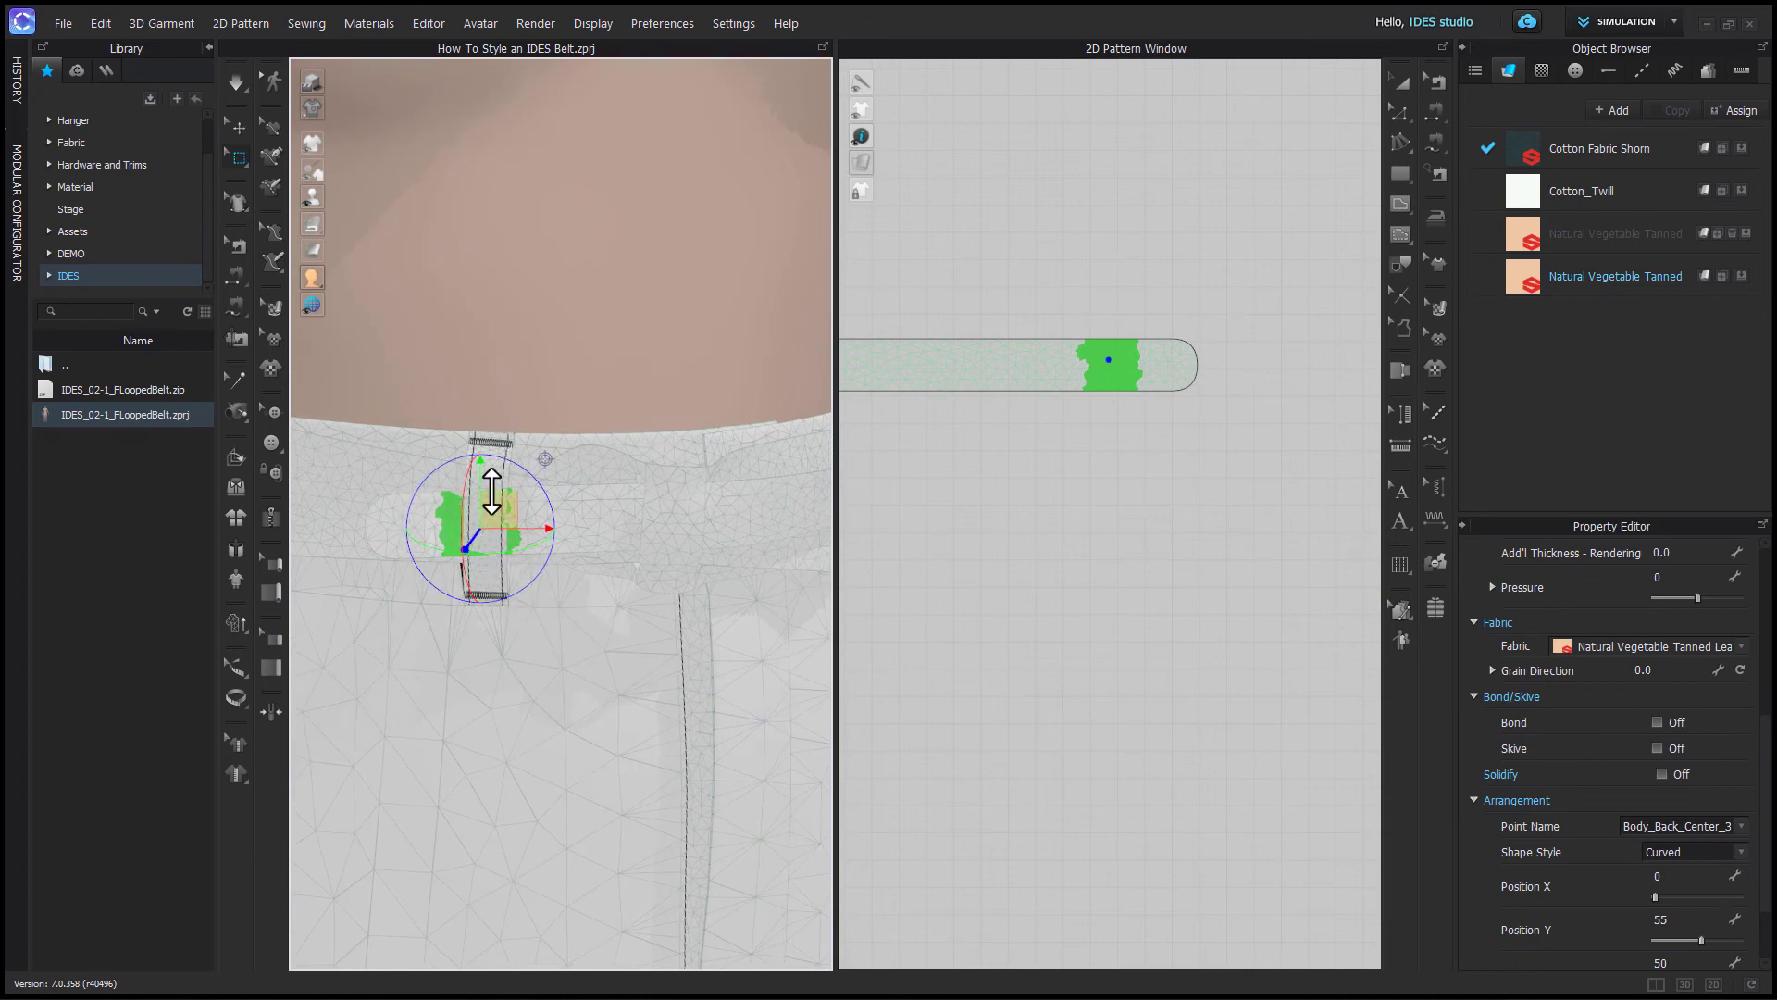
pyautogui.click(396, 479)
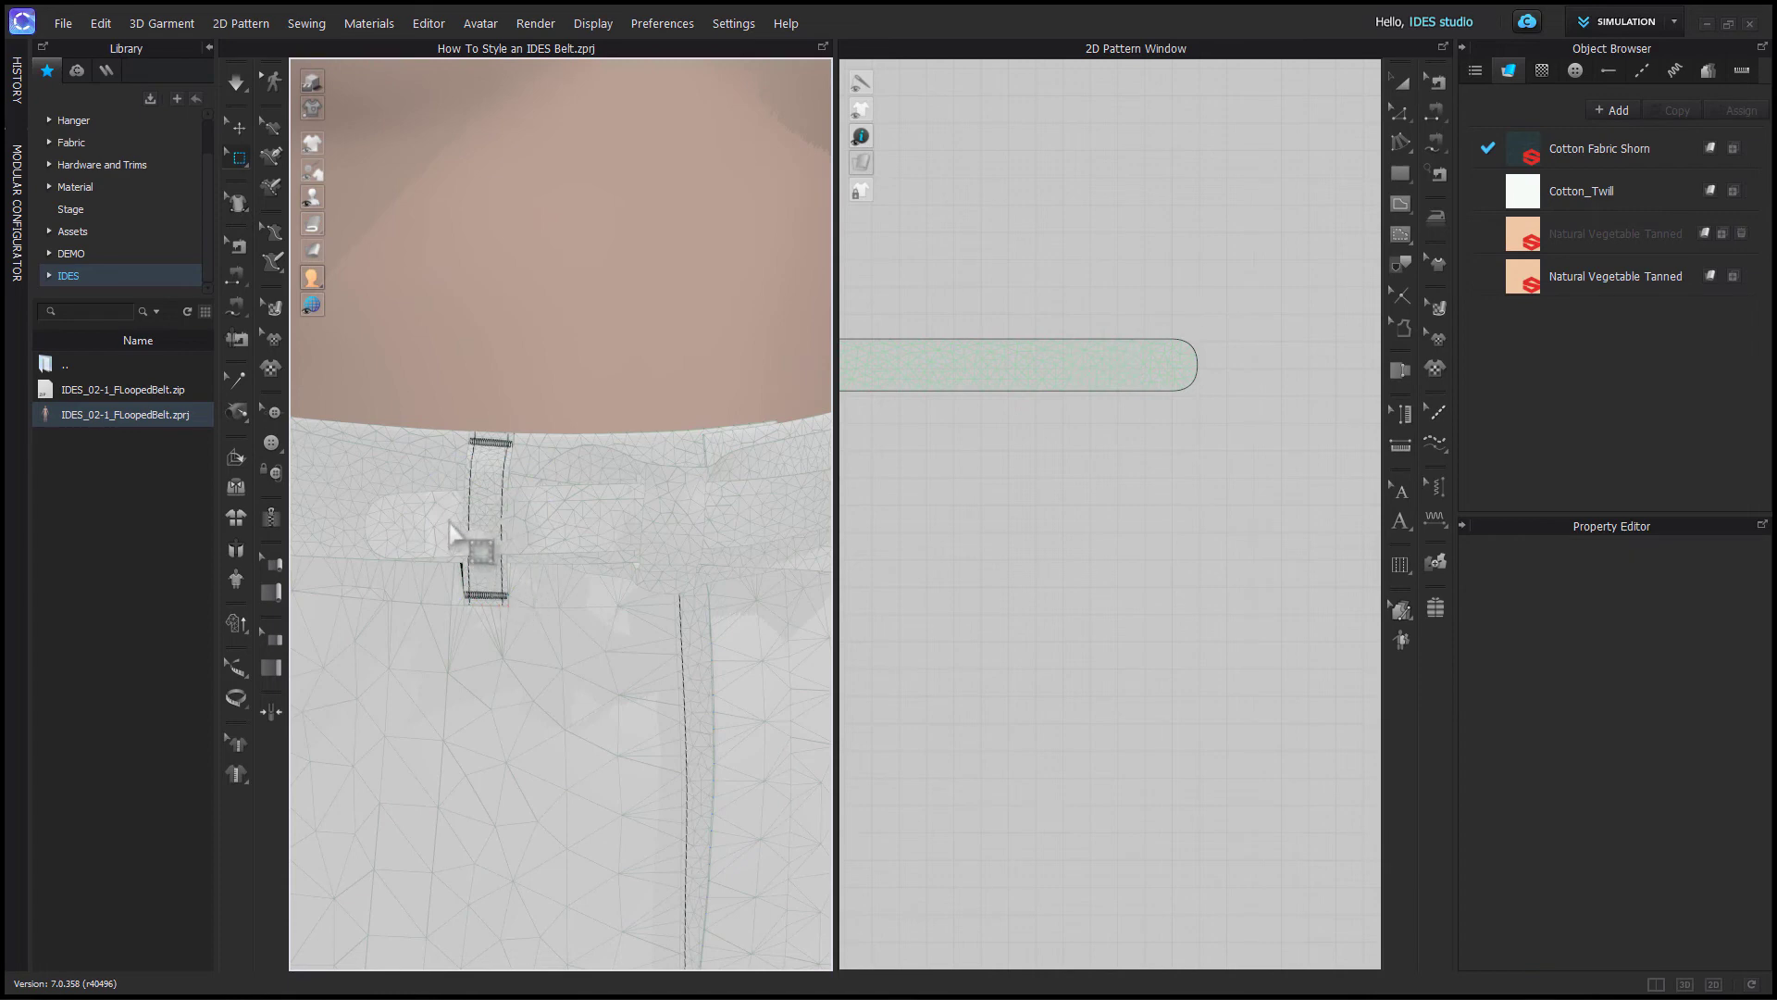
# - Select the mesh of the wearer's right front belt loop and bring the loop outside the belt tip
pyautogui.moveTo(449, 517); pyautogui.dragTo(518, 564)
pyautogui.scroll(-3, 1052, 592)
pyautogui.scroll(6, 1009, 555)
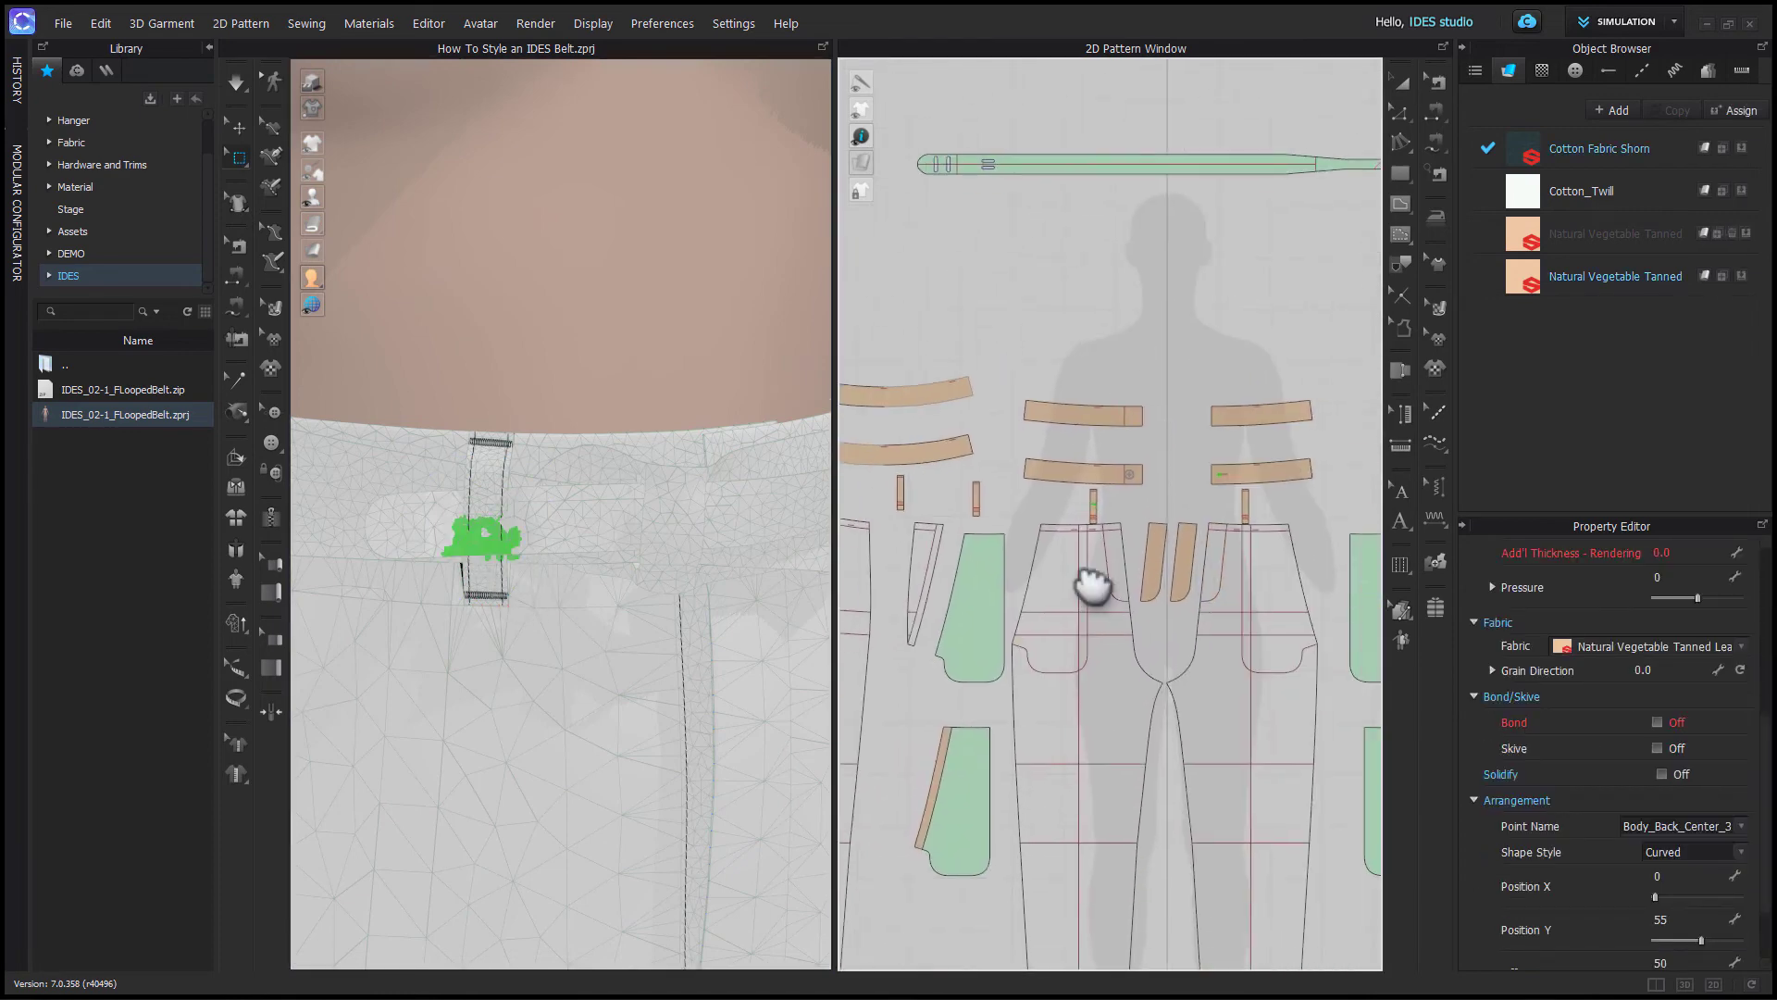
pyautogui.click(907, 436)
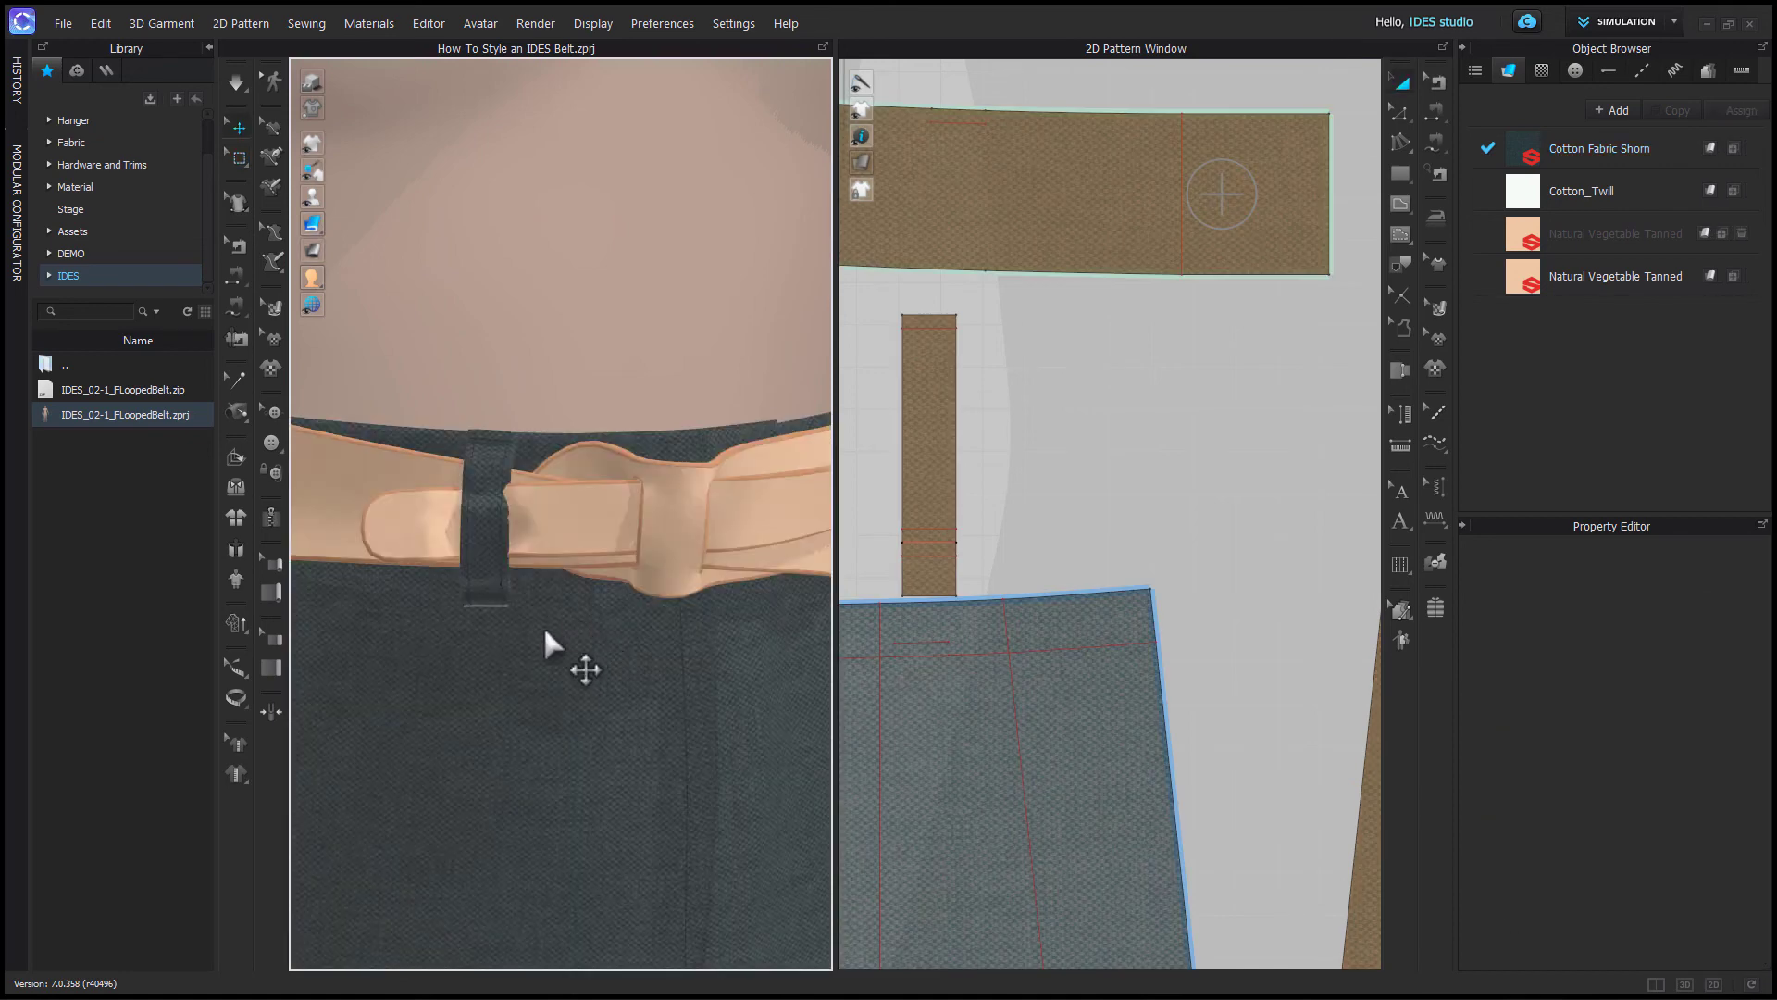
# - Simulate the garment to settle the loop over the belt tip, and check it from the side
pyautogui.moveTo(547, 632); pyautogui.dragTo(655, 668, button='right')
pyautogui.press('space')
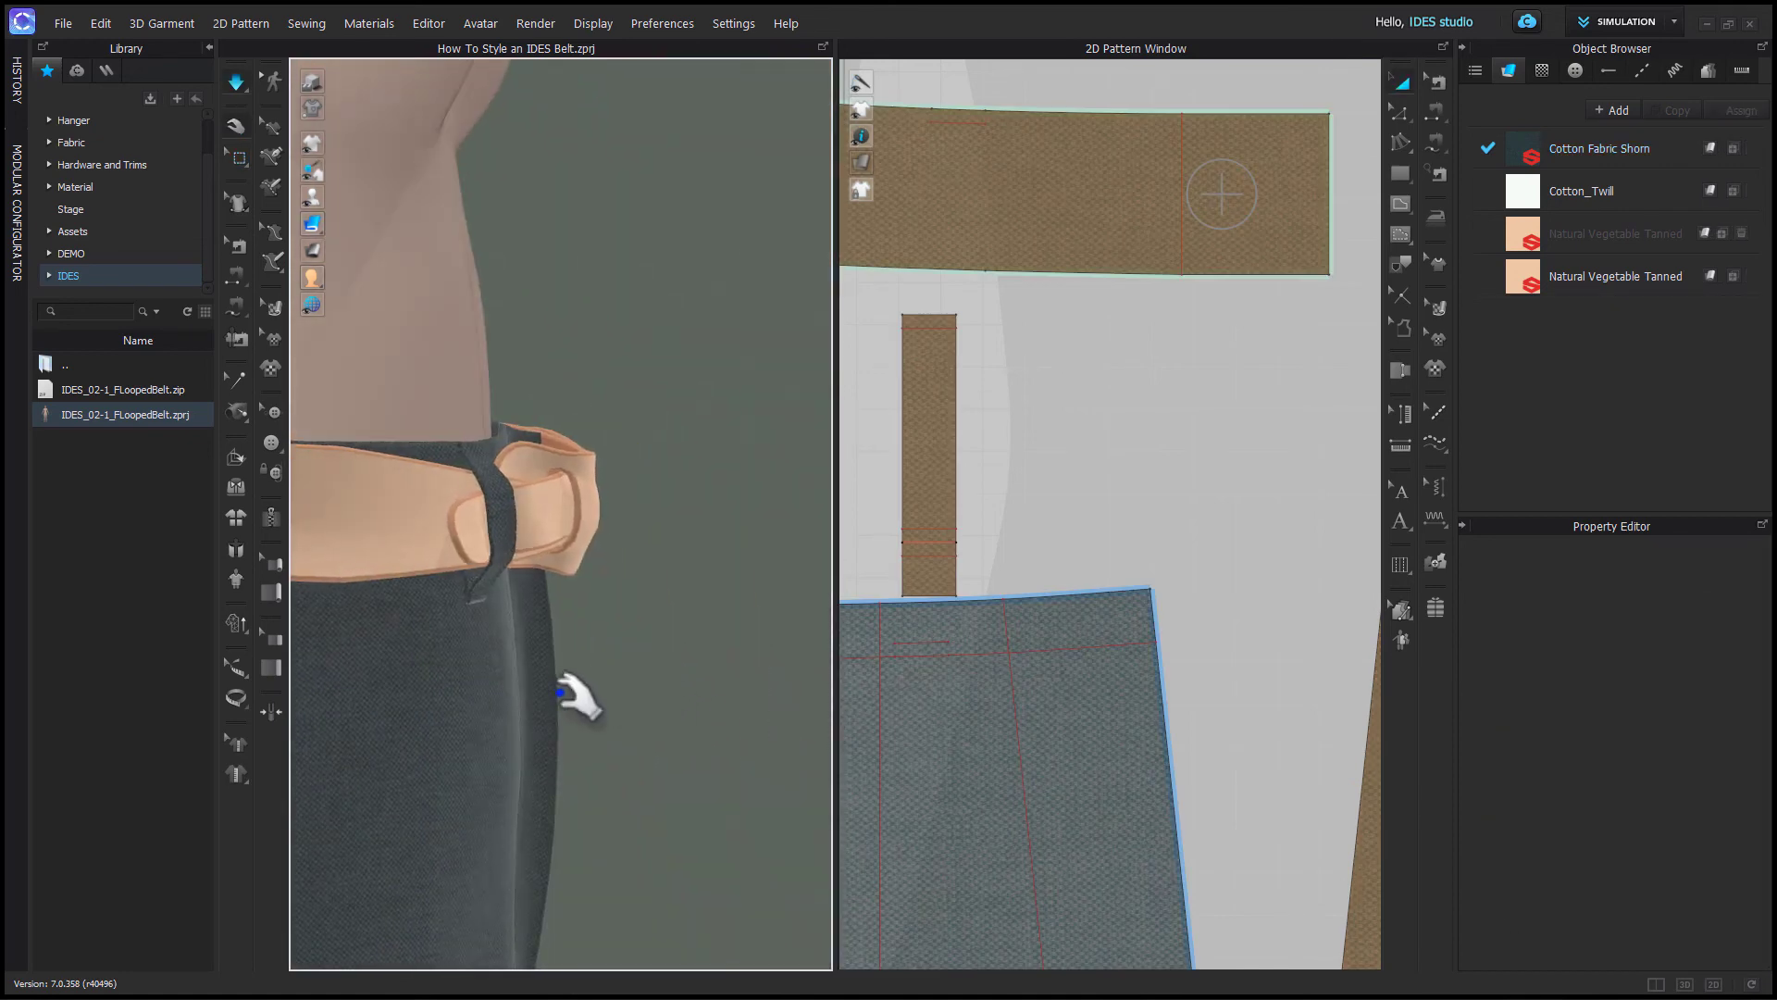
pyautogui.moveTo(637, 675); pyautogui.dragTo(553, 648, button='right')
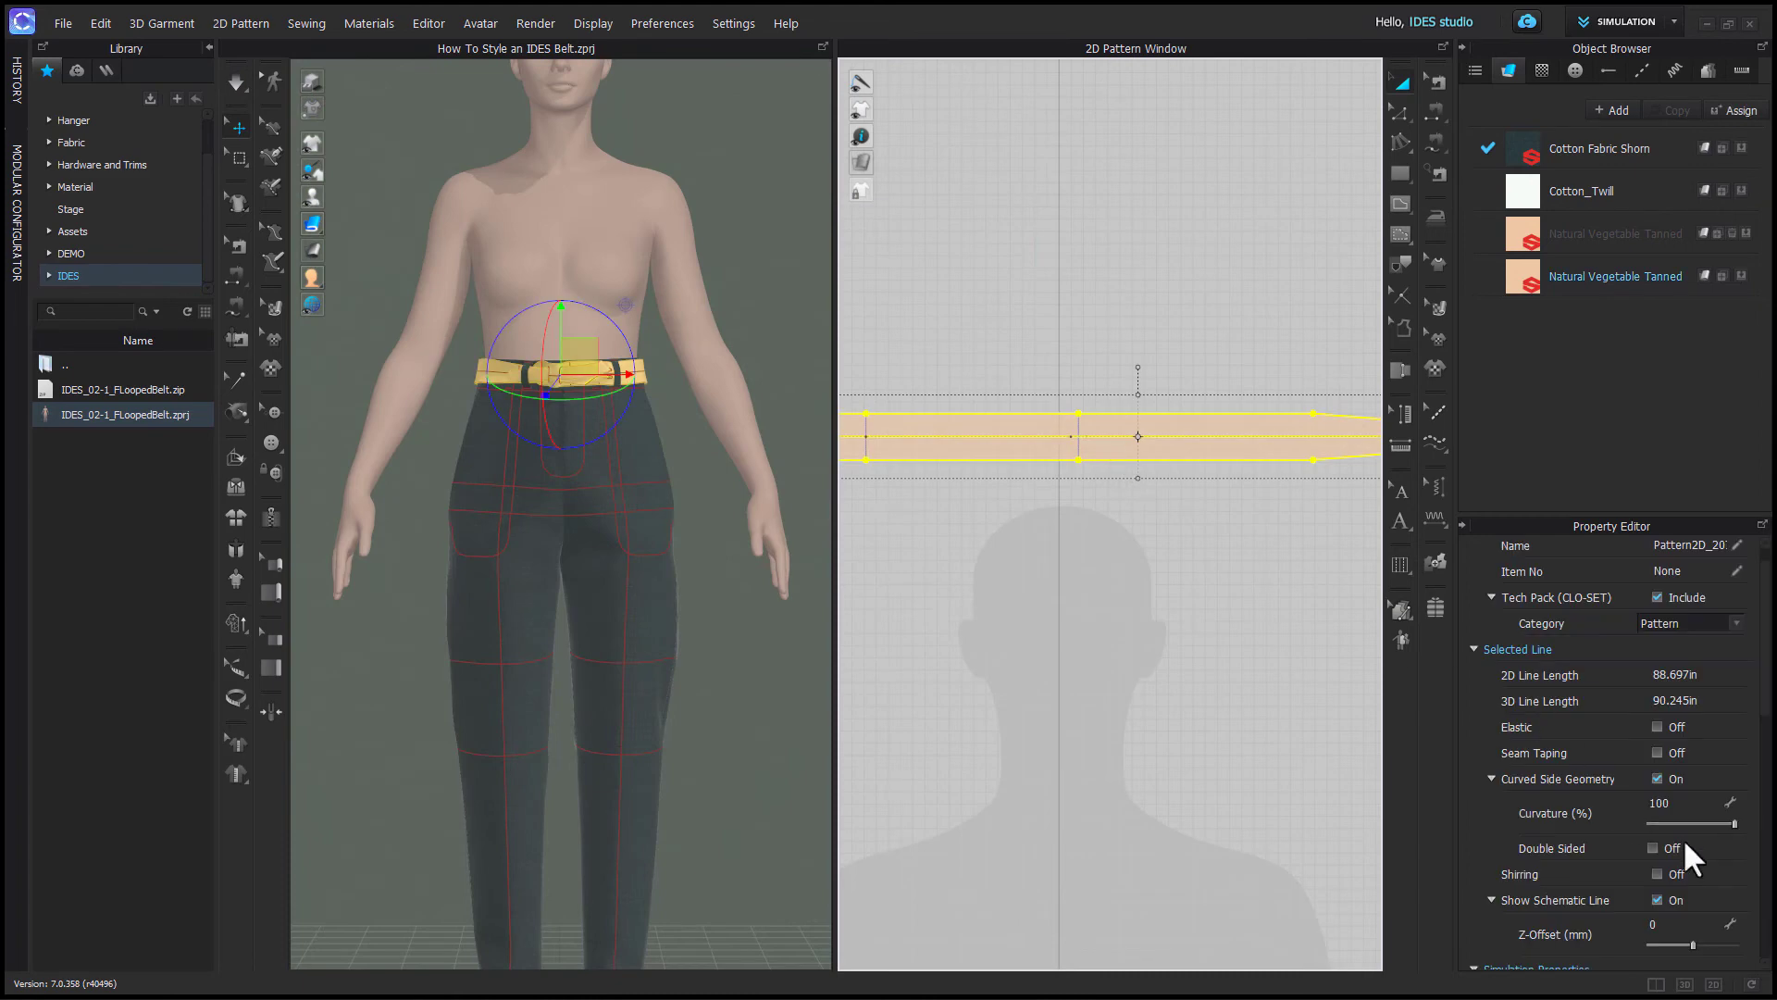
# - Lower the additional collision thickness of the belt pattern
pyautogui.scroll(-5, 1683, 837)
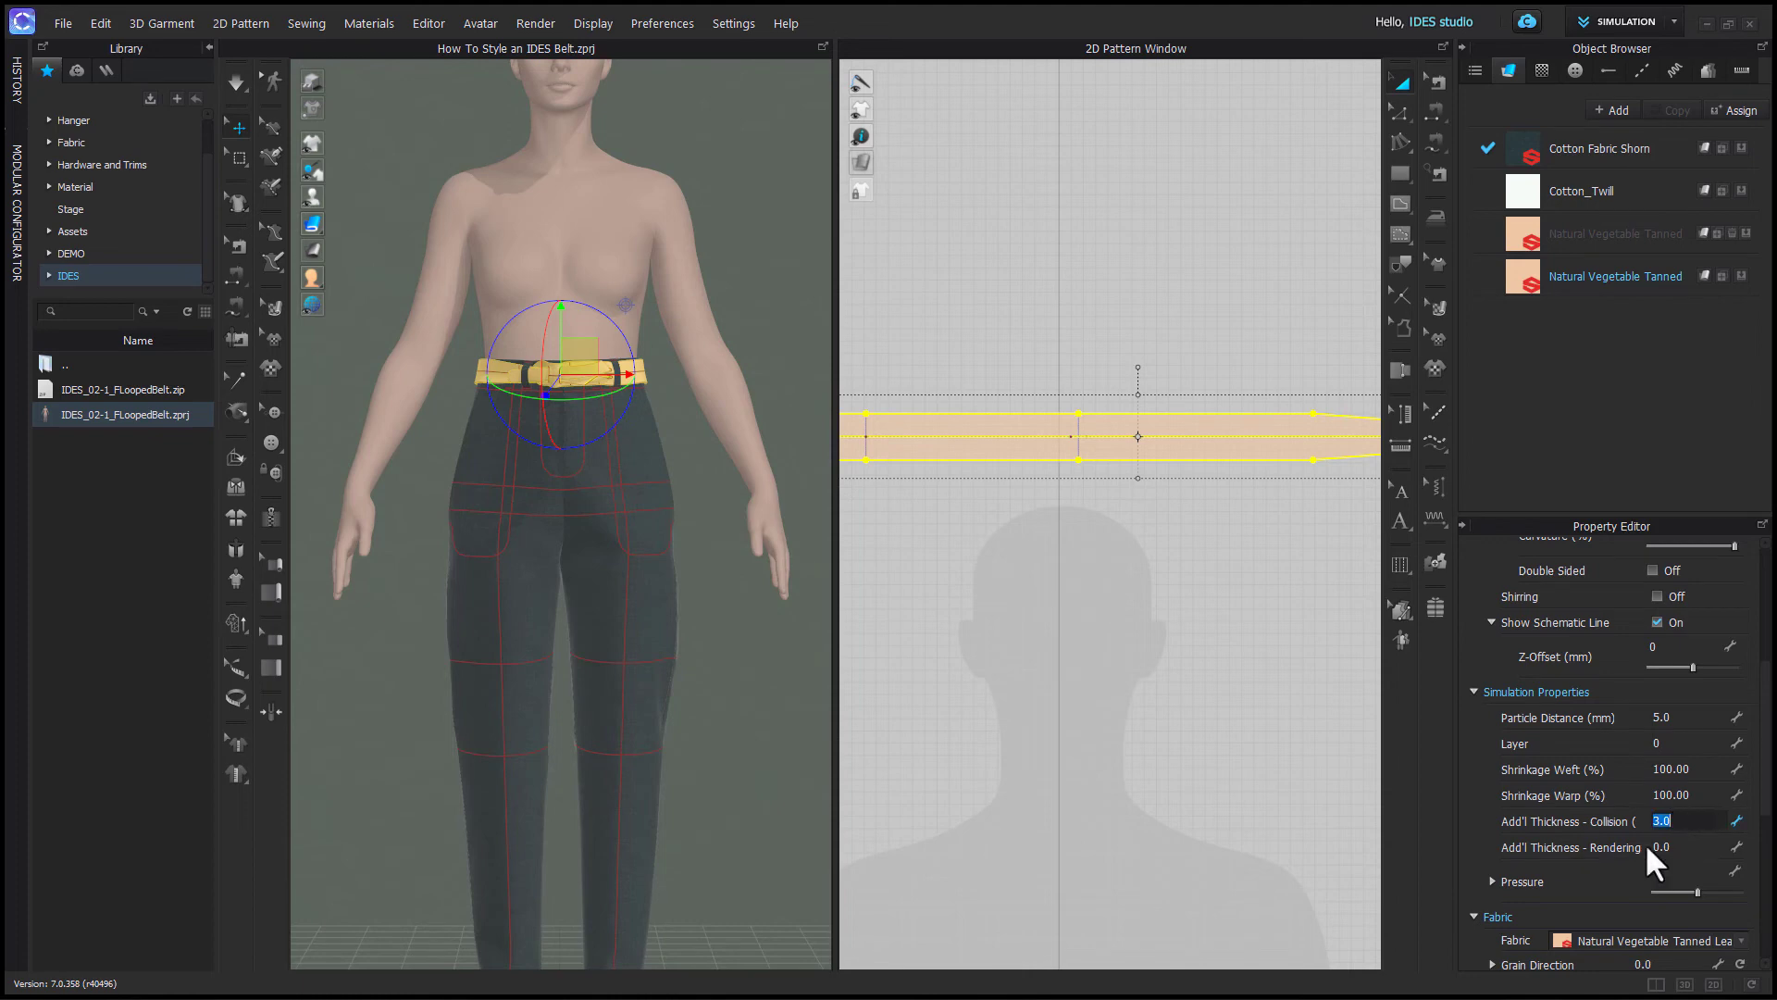
pyautogui.scroll(5, 638, 407)
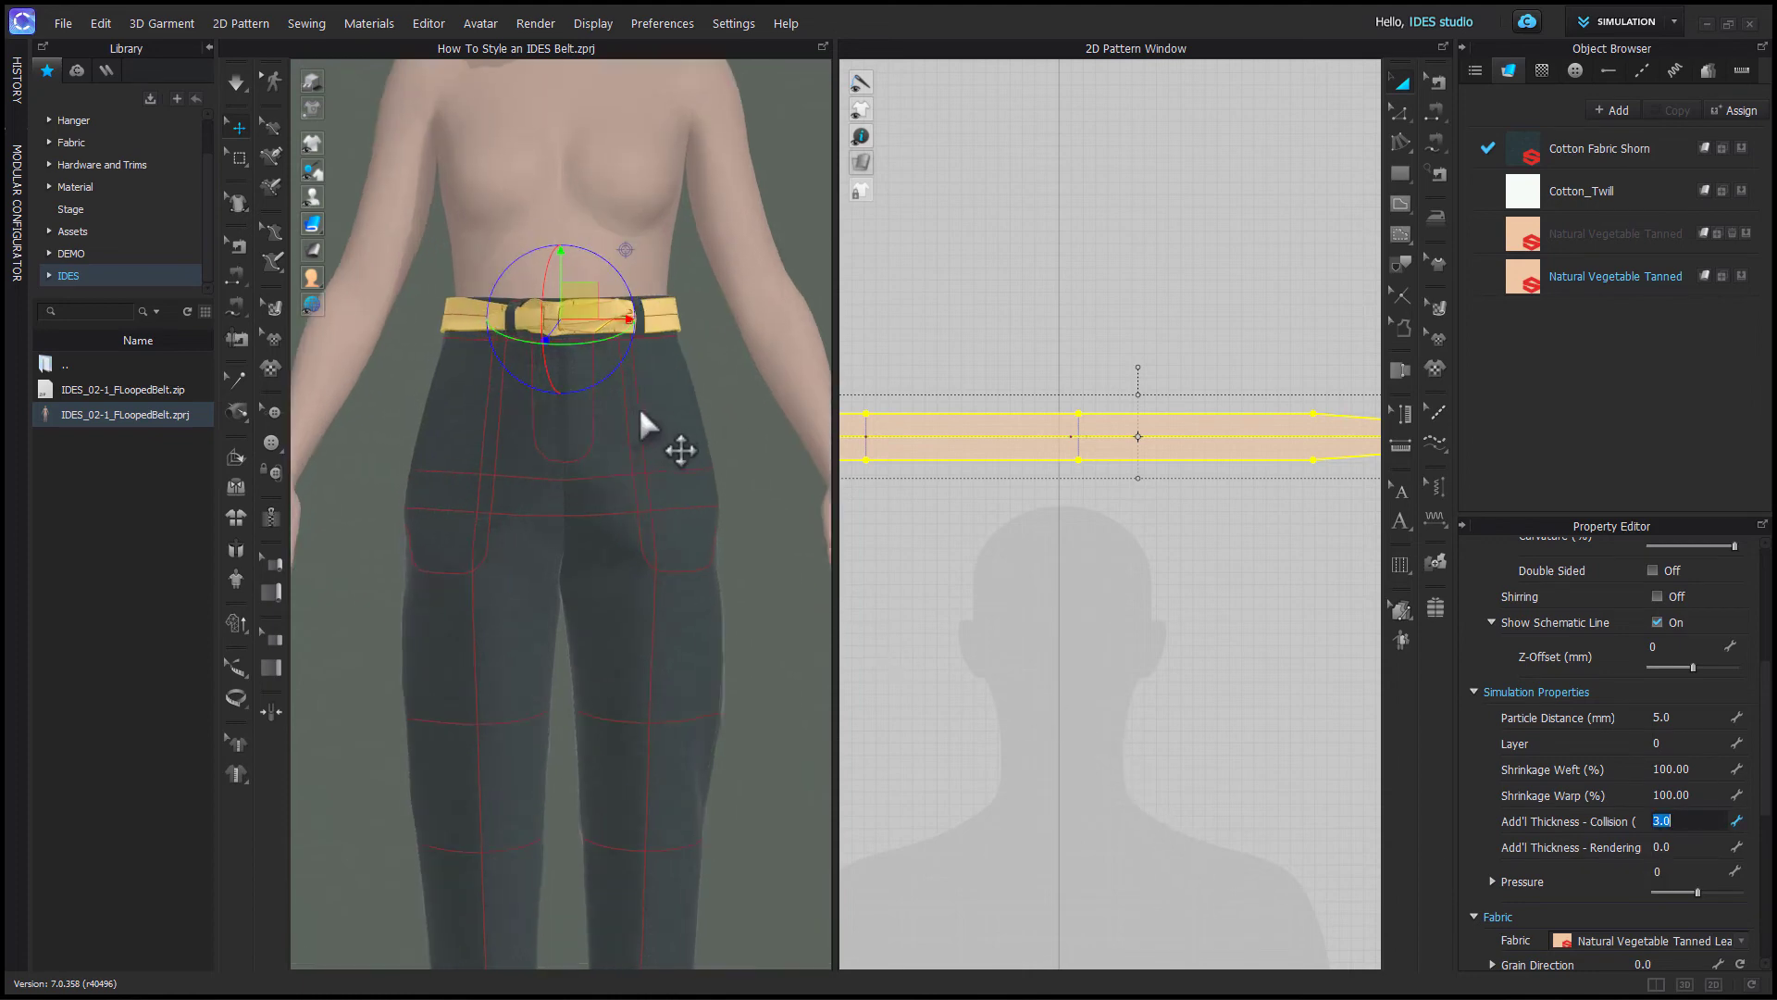
pyautogui.scroll(2, 646, 683)
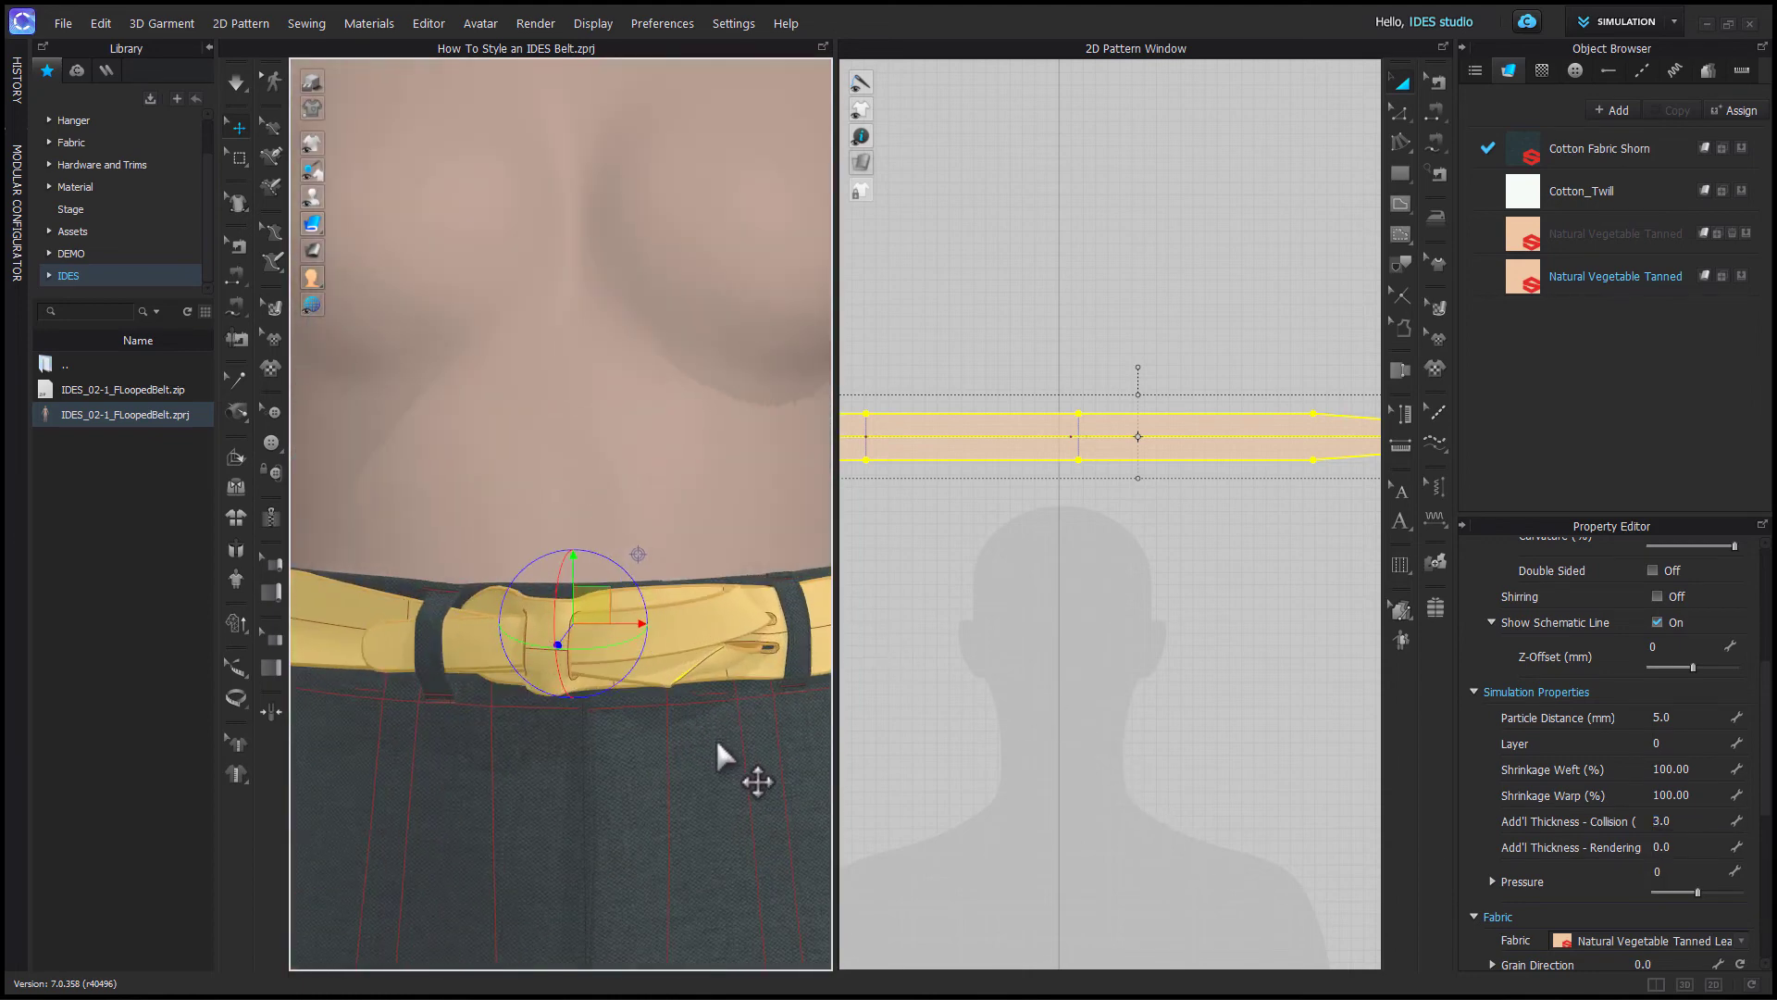
pyautogui.moveTo(719, 746); pyautogui.dragTo(611, 666, button='right')
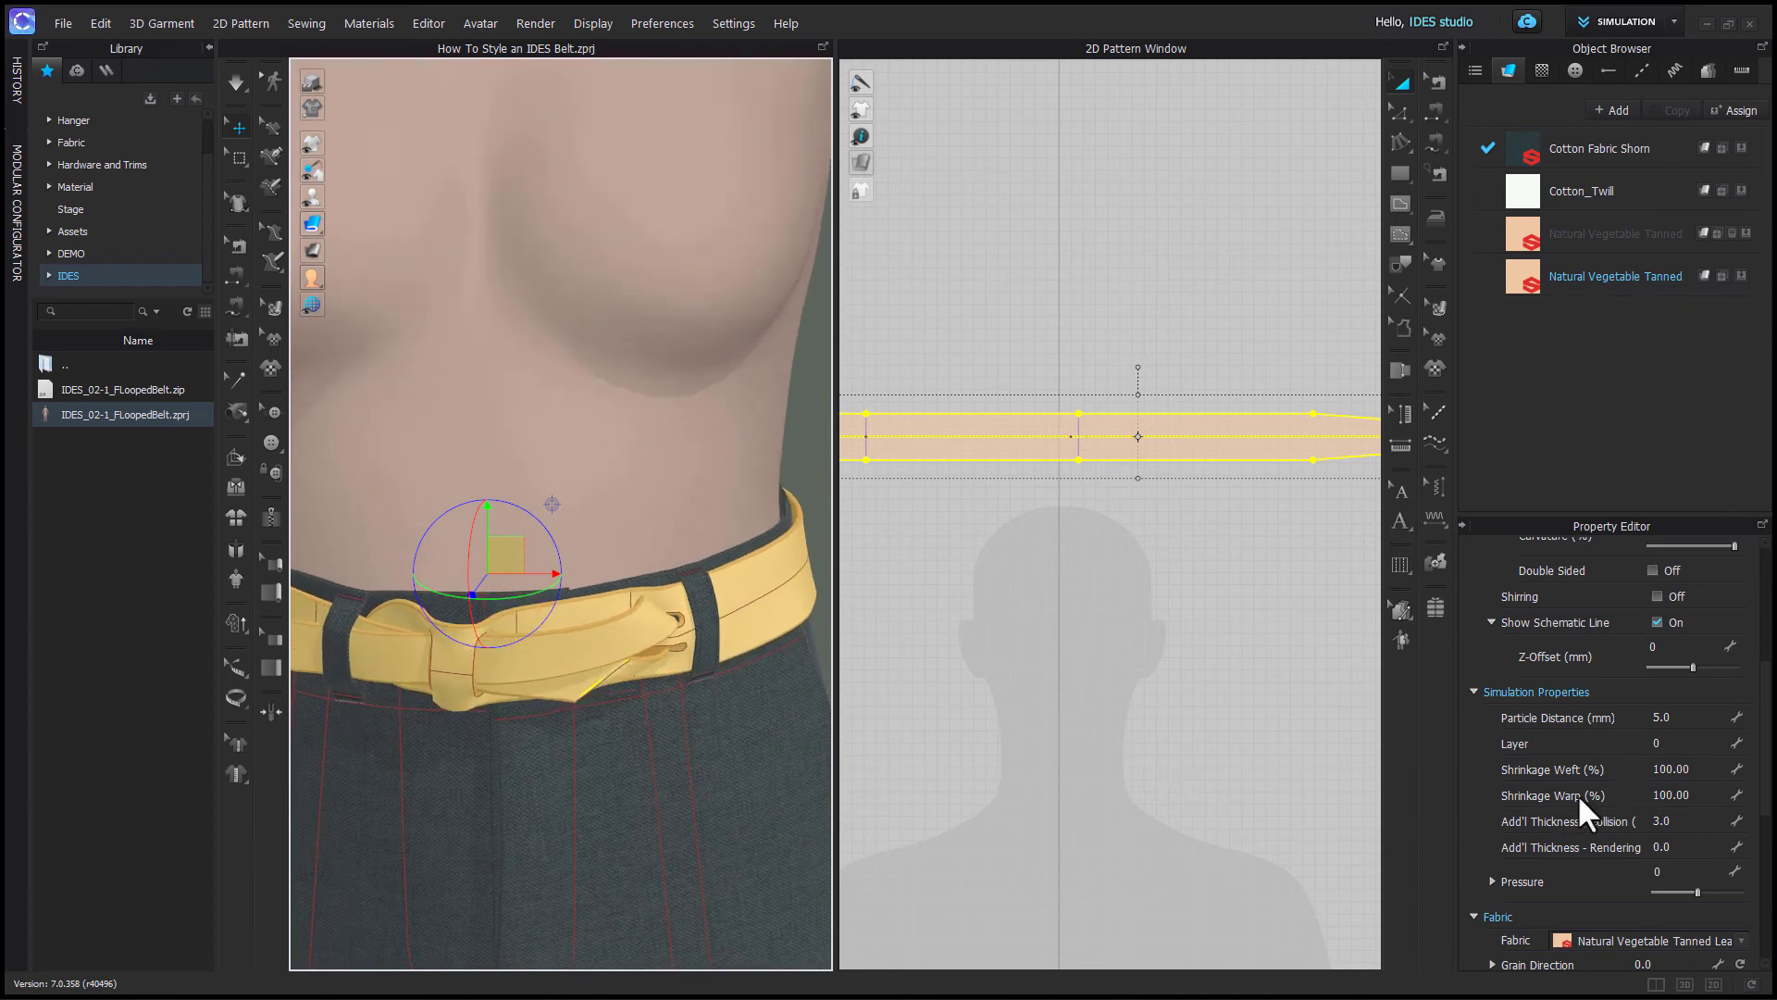
pyautogui.click(1699, 821)
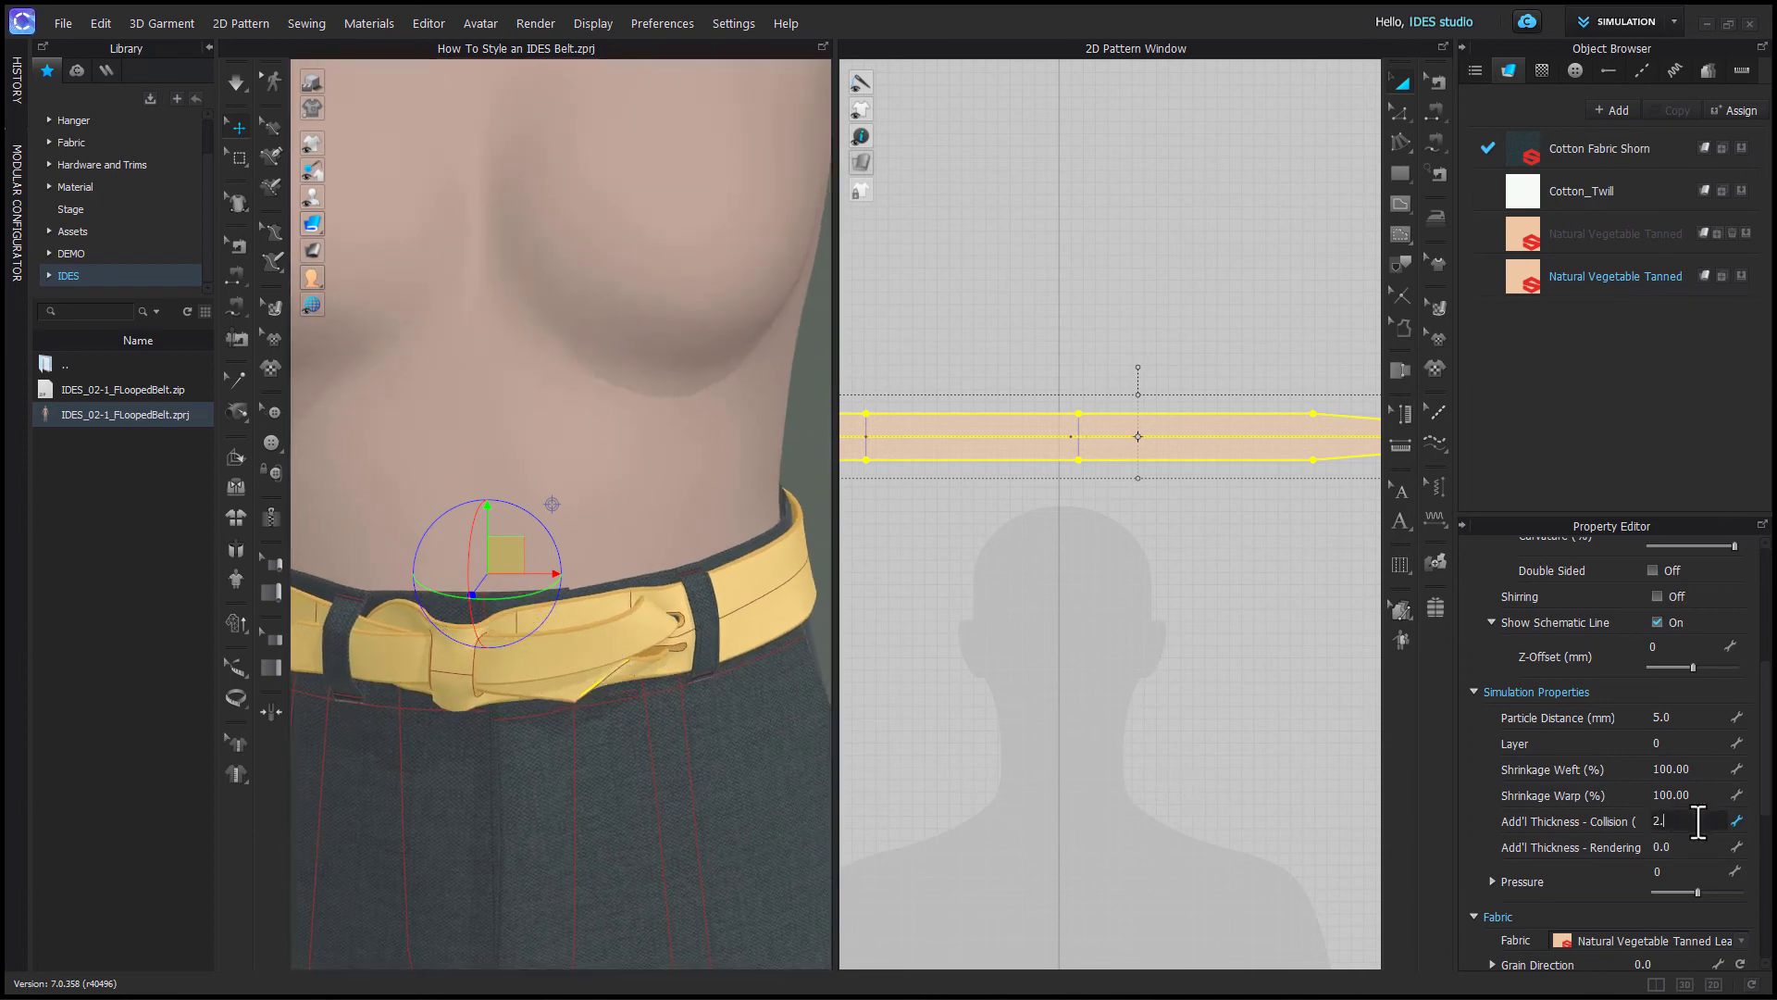
# - Simulate the garment with the thinner belt collision and inspect the fit around the front loops
pyautogui.click(952, 725)
pyautogui.click(735, 739)
pyautogui.press('space')
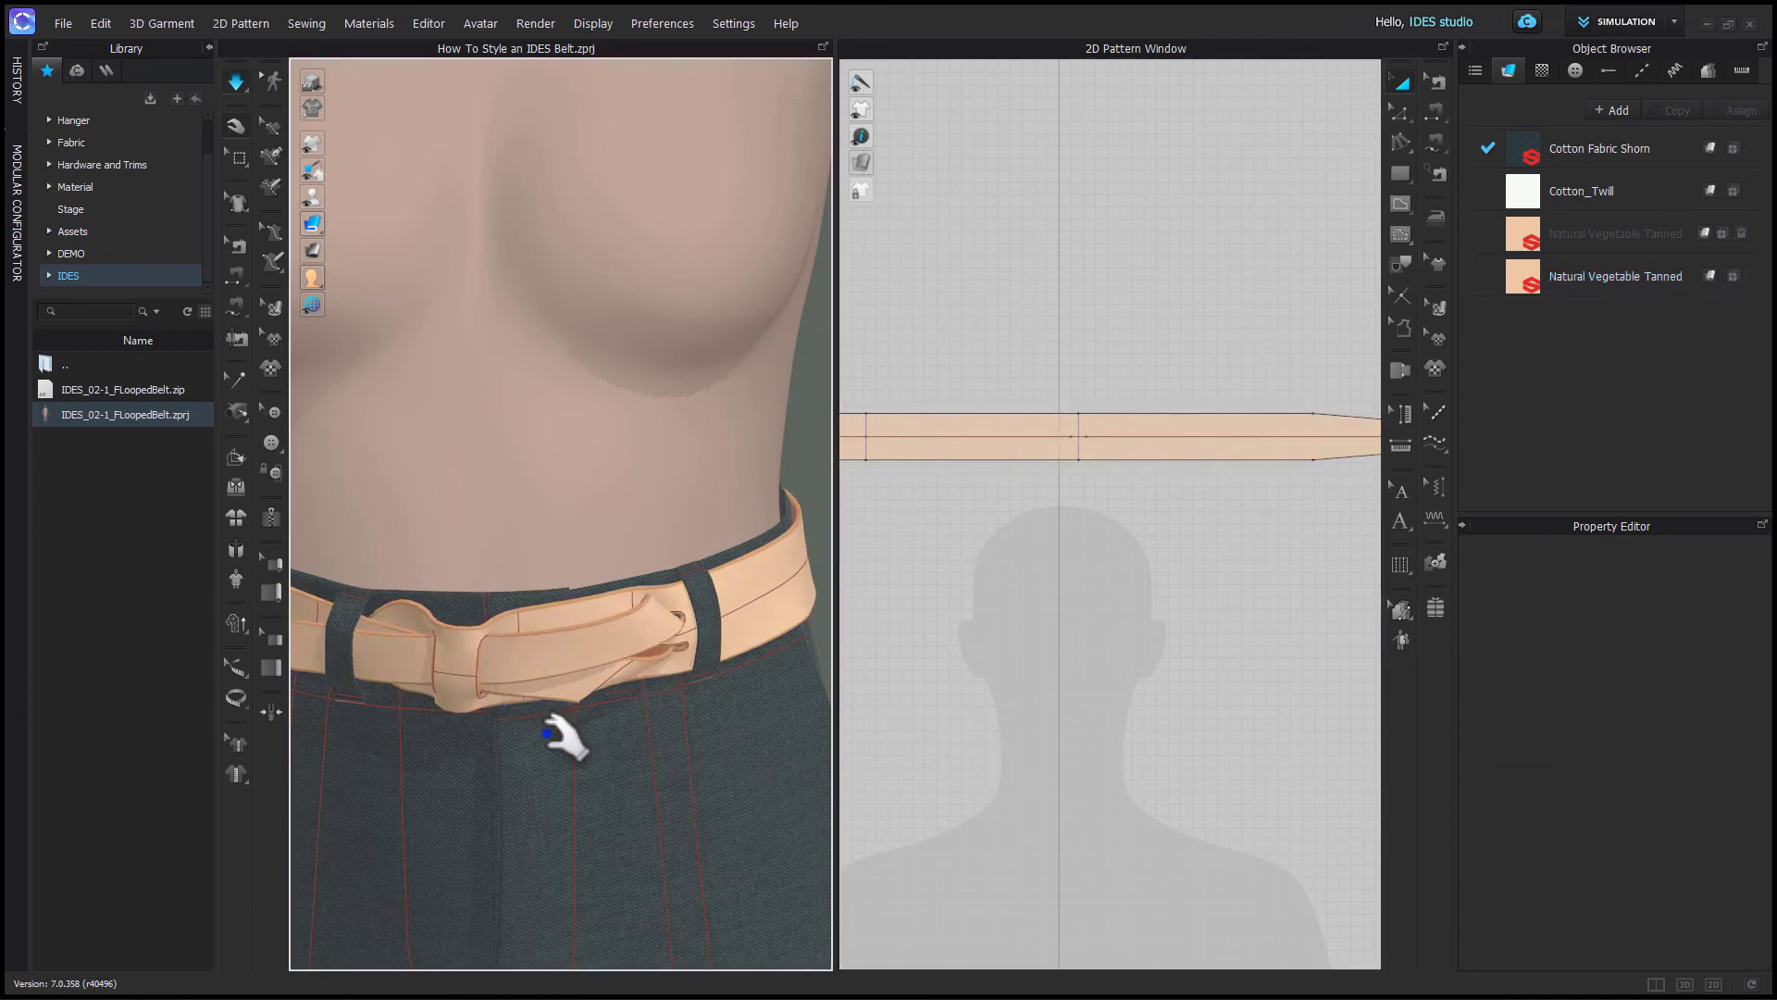
pyautogui.moveTo(569, 753); pyautogui.dragTo(533, 711, button='right')
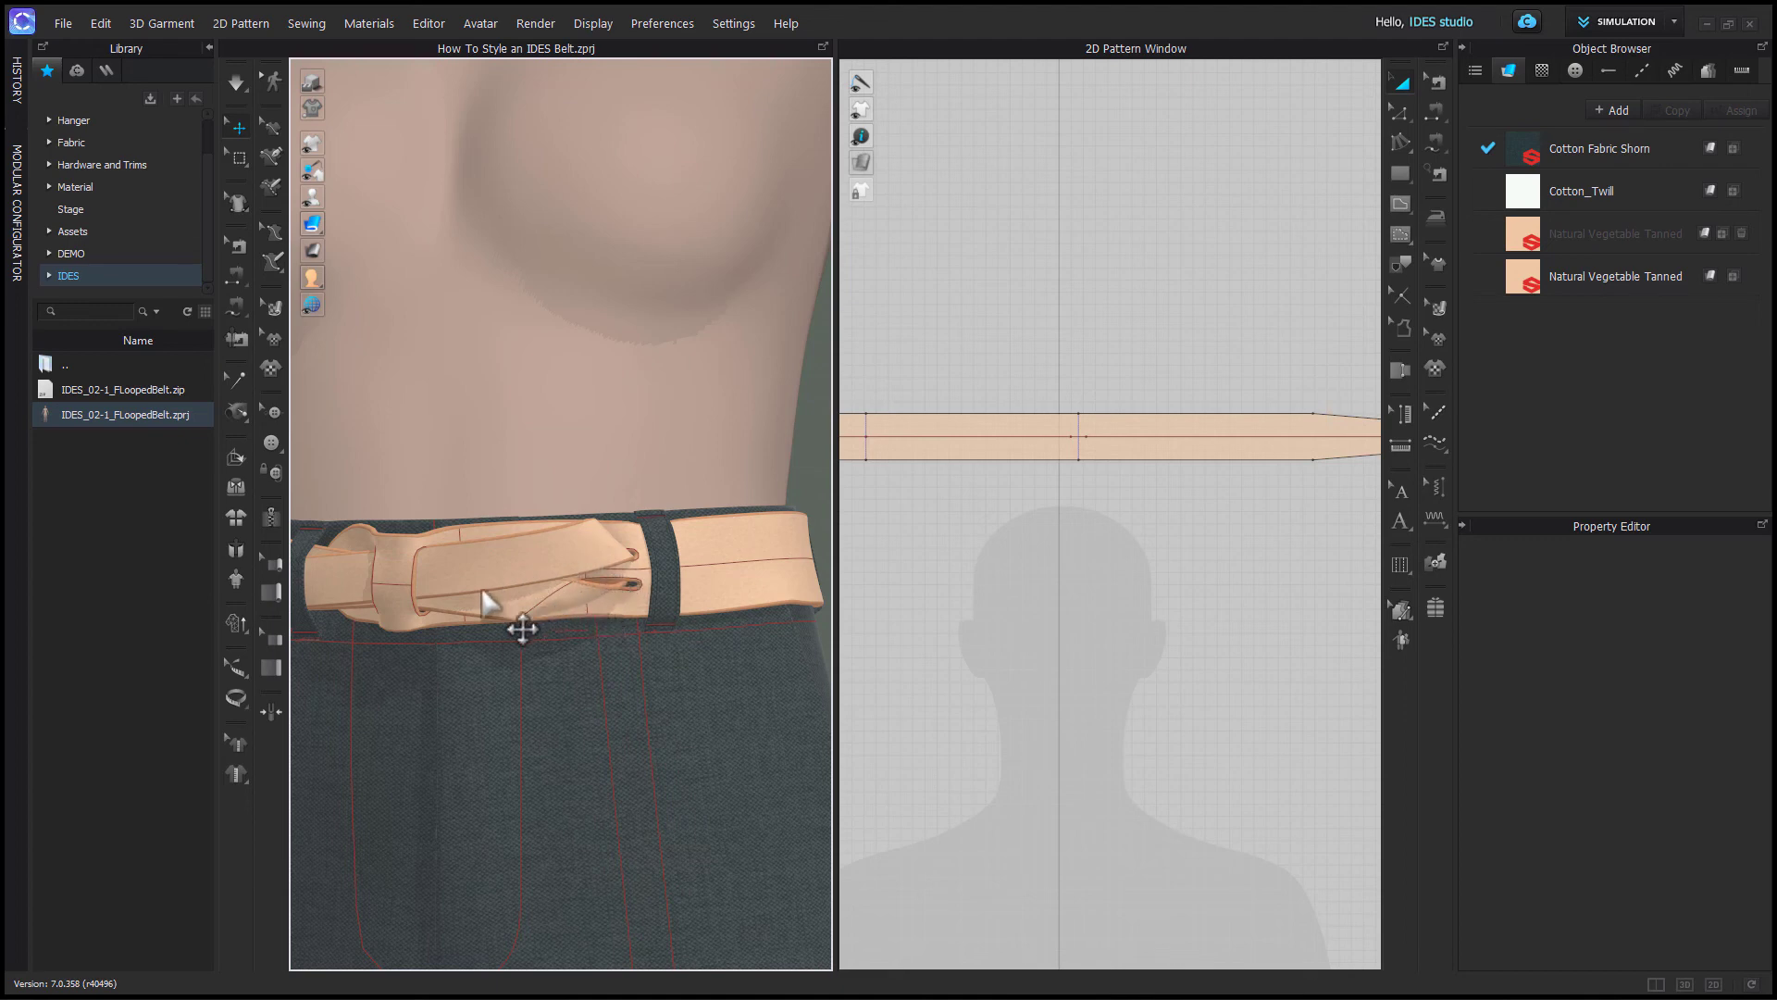
pyautogui.moveTo(608, 570); pyautogui.dragTo(518, 665, button='right')
pyautogui.moveTo(568, 688)
pyautogui.mouseDown(button='right')
pyautogui.moveTo(880, 706)
pyautogui.moveTo(540, 696)
pyautogui.mouseUp(button='right')
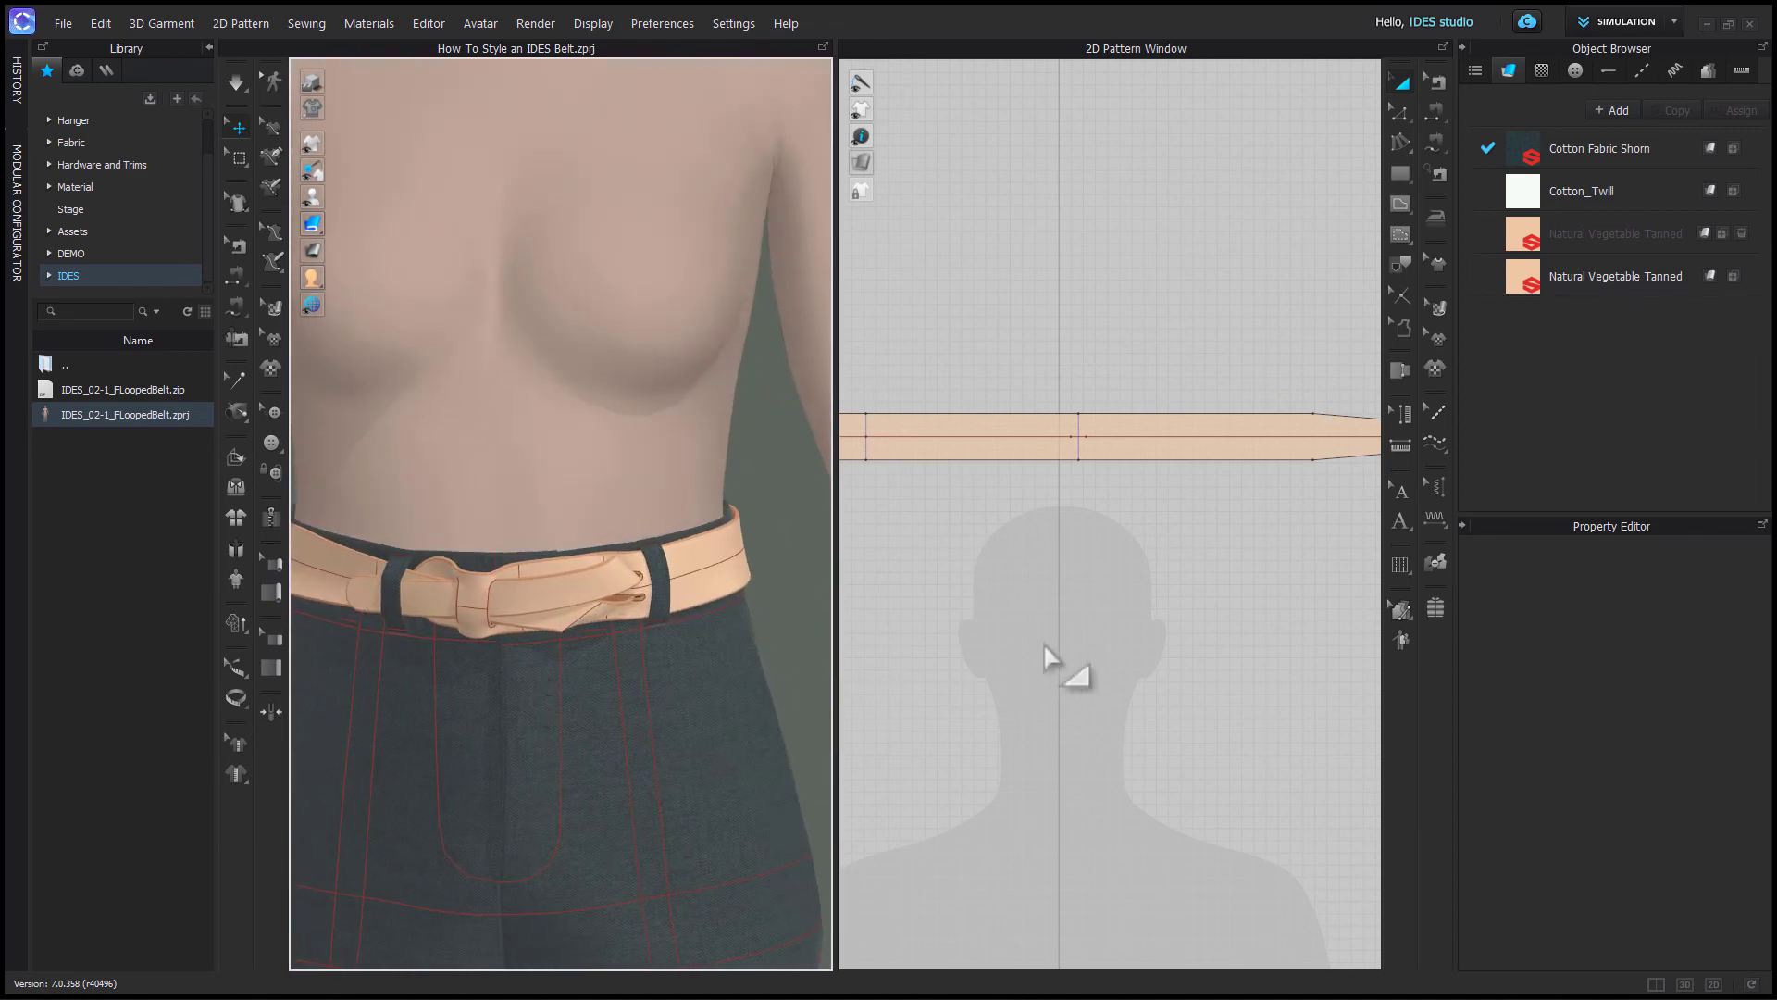
# - Select the belt loop pattern above the back trouser panel's dart and open its additional collision thickness for editing
pyautogui.scroll(-5, 1052, 657)
pyautogui.moveTo(1033, 773); pyautogui.dragTo(1172, 390, button='middle')
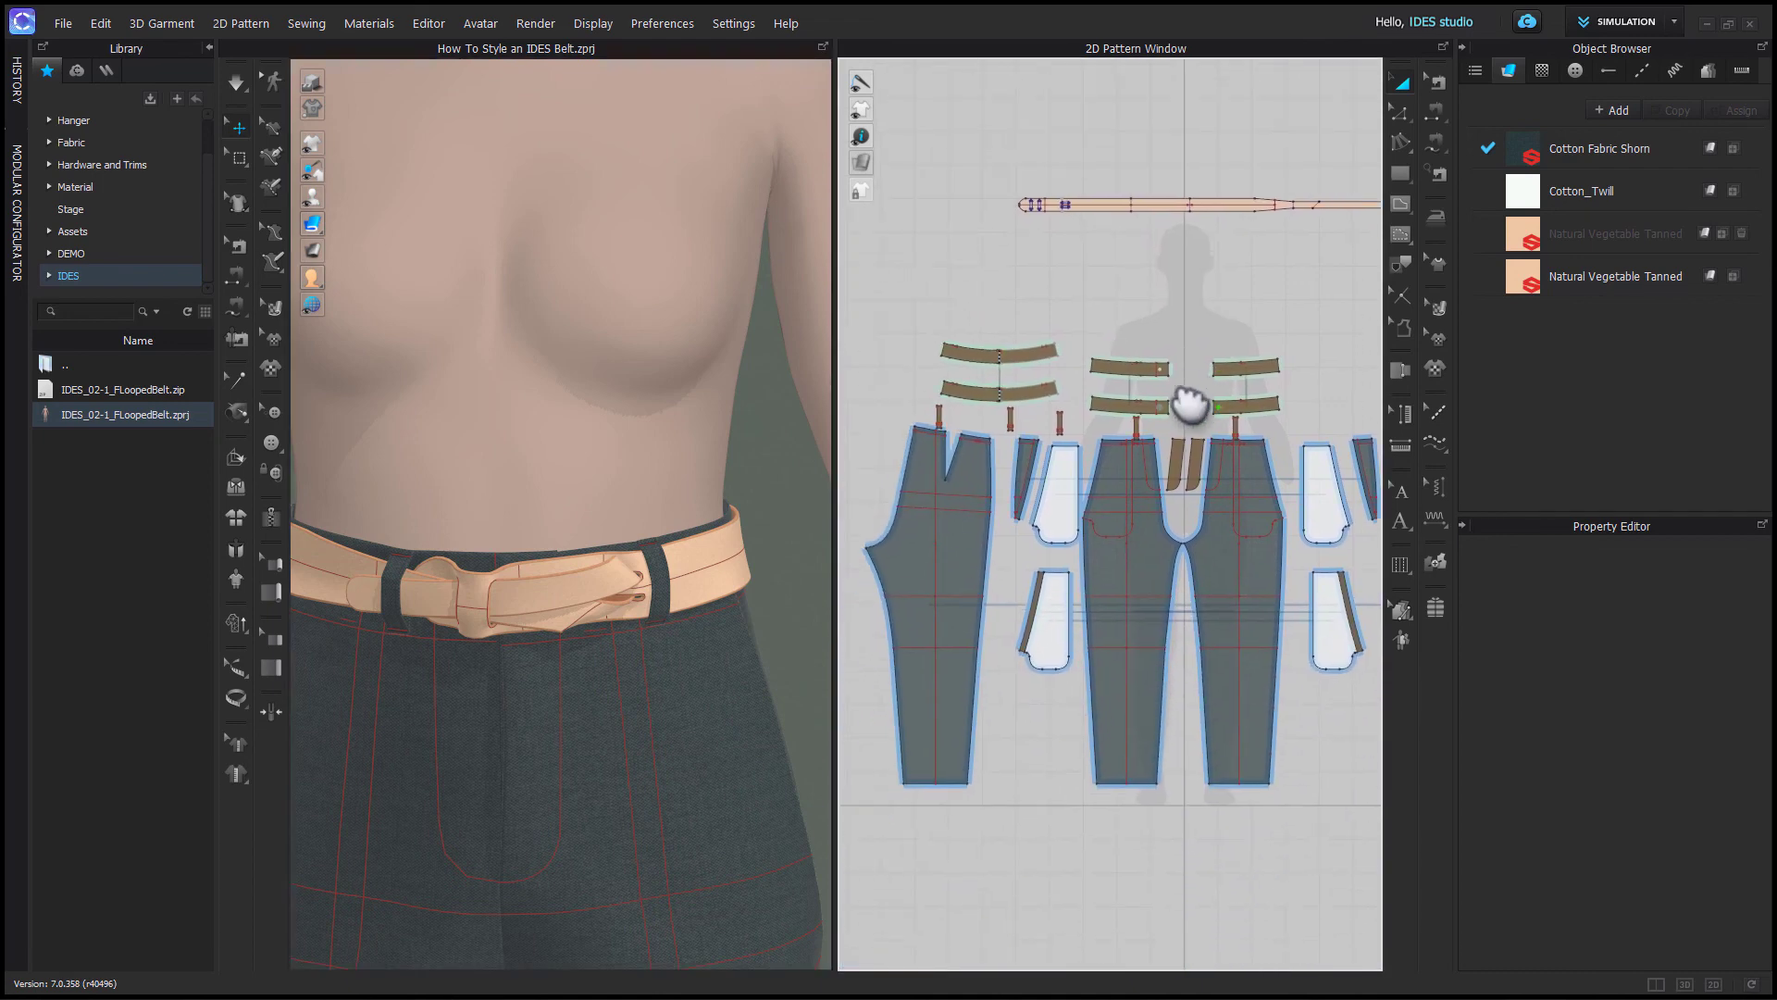
pyautogui.scroll(3, 976, 385)
pyautogui.scroll(2, 949, 430)
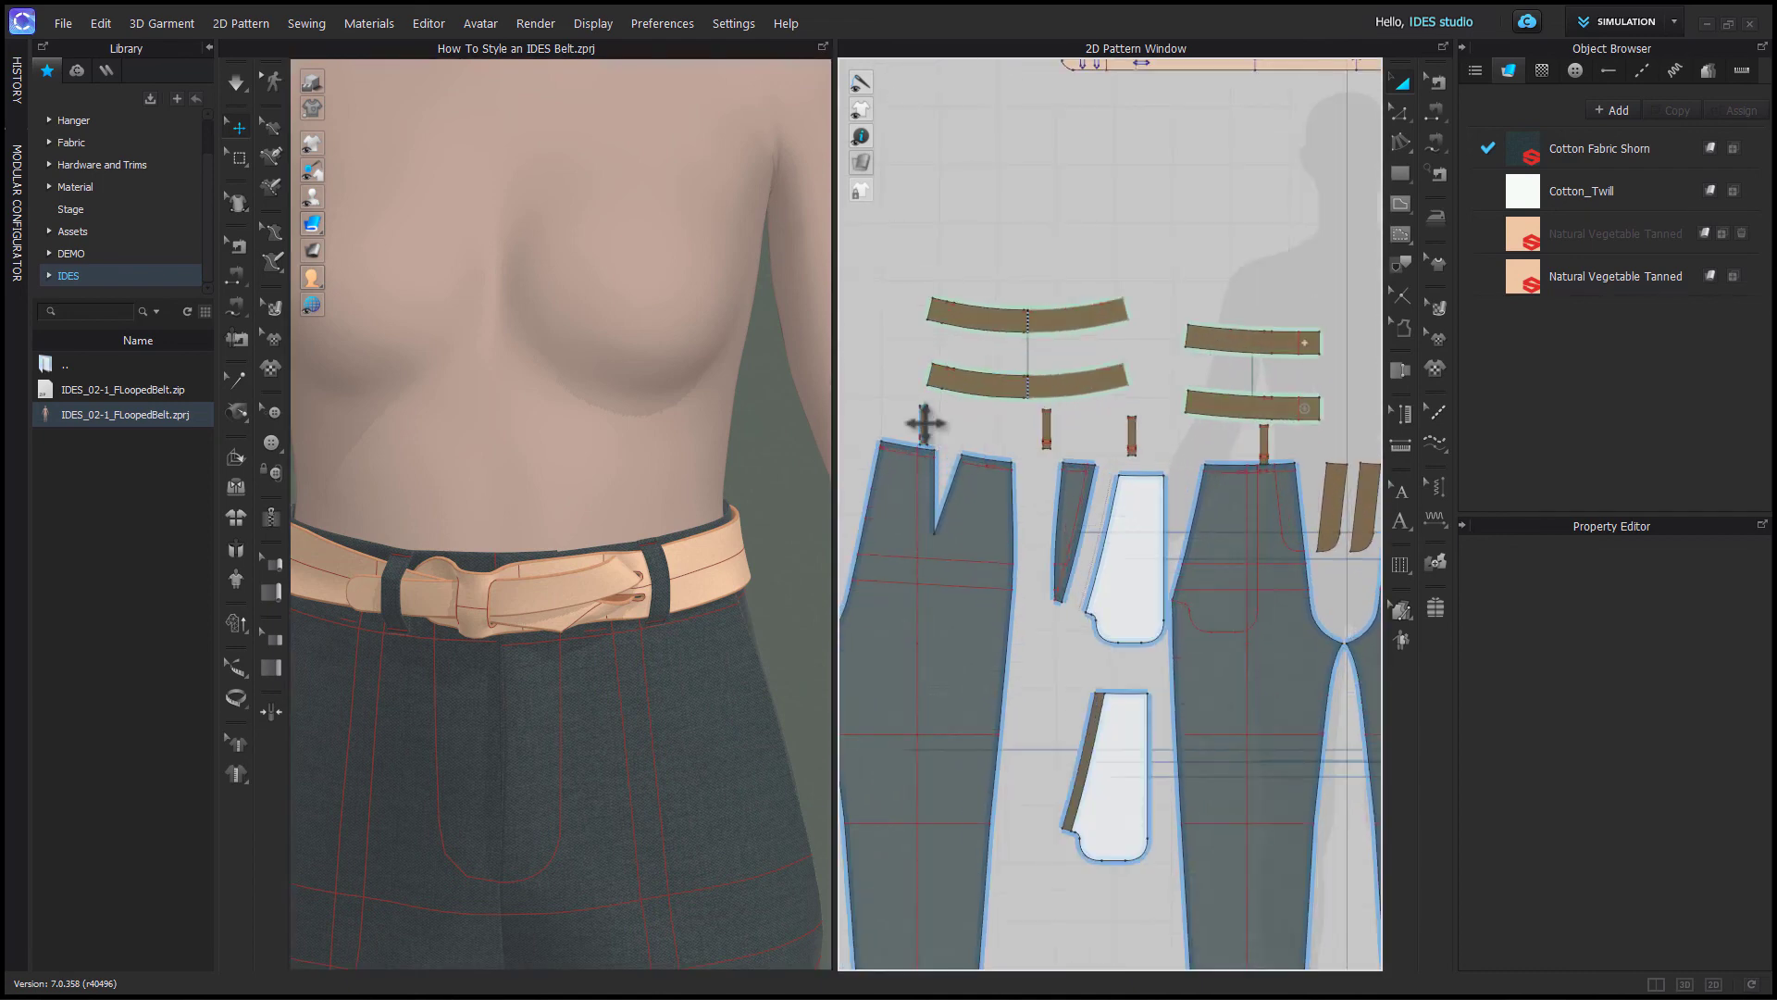
pyautogui.click(924, 425)
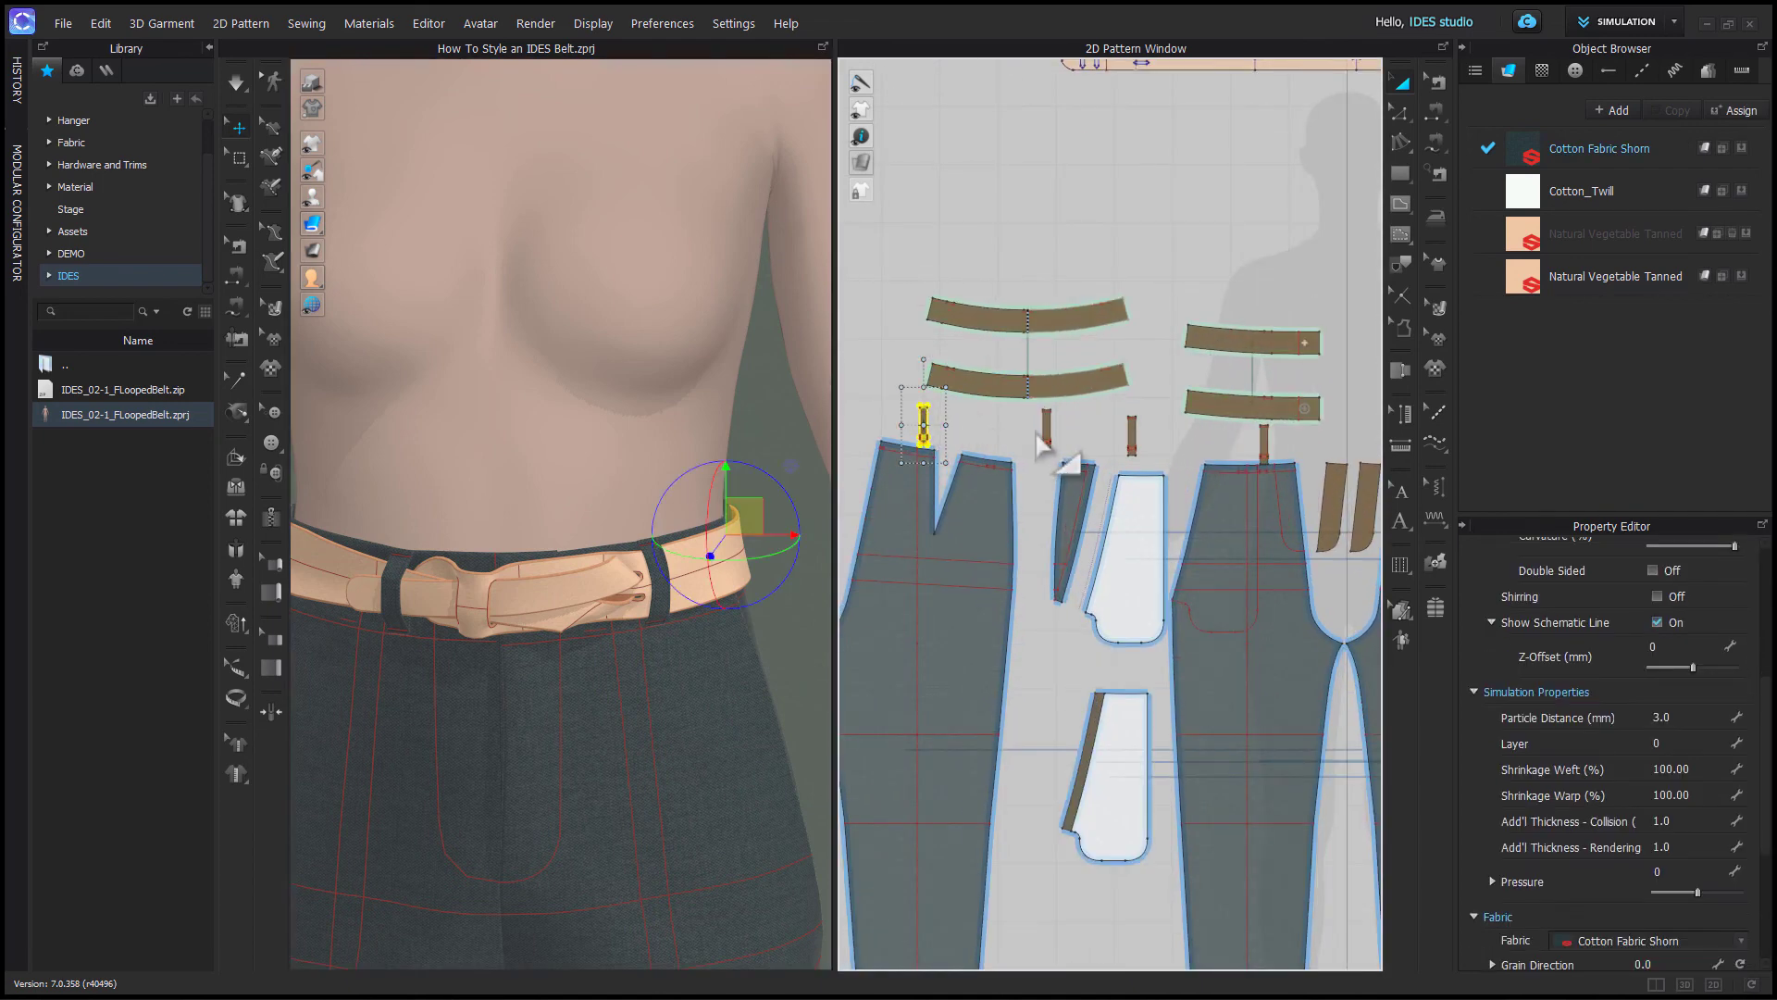
pyautogui.click(1686, 827)
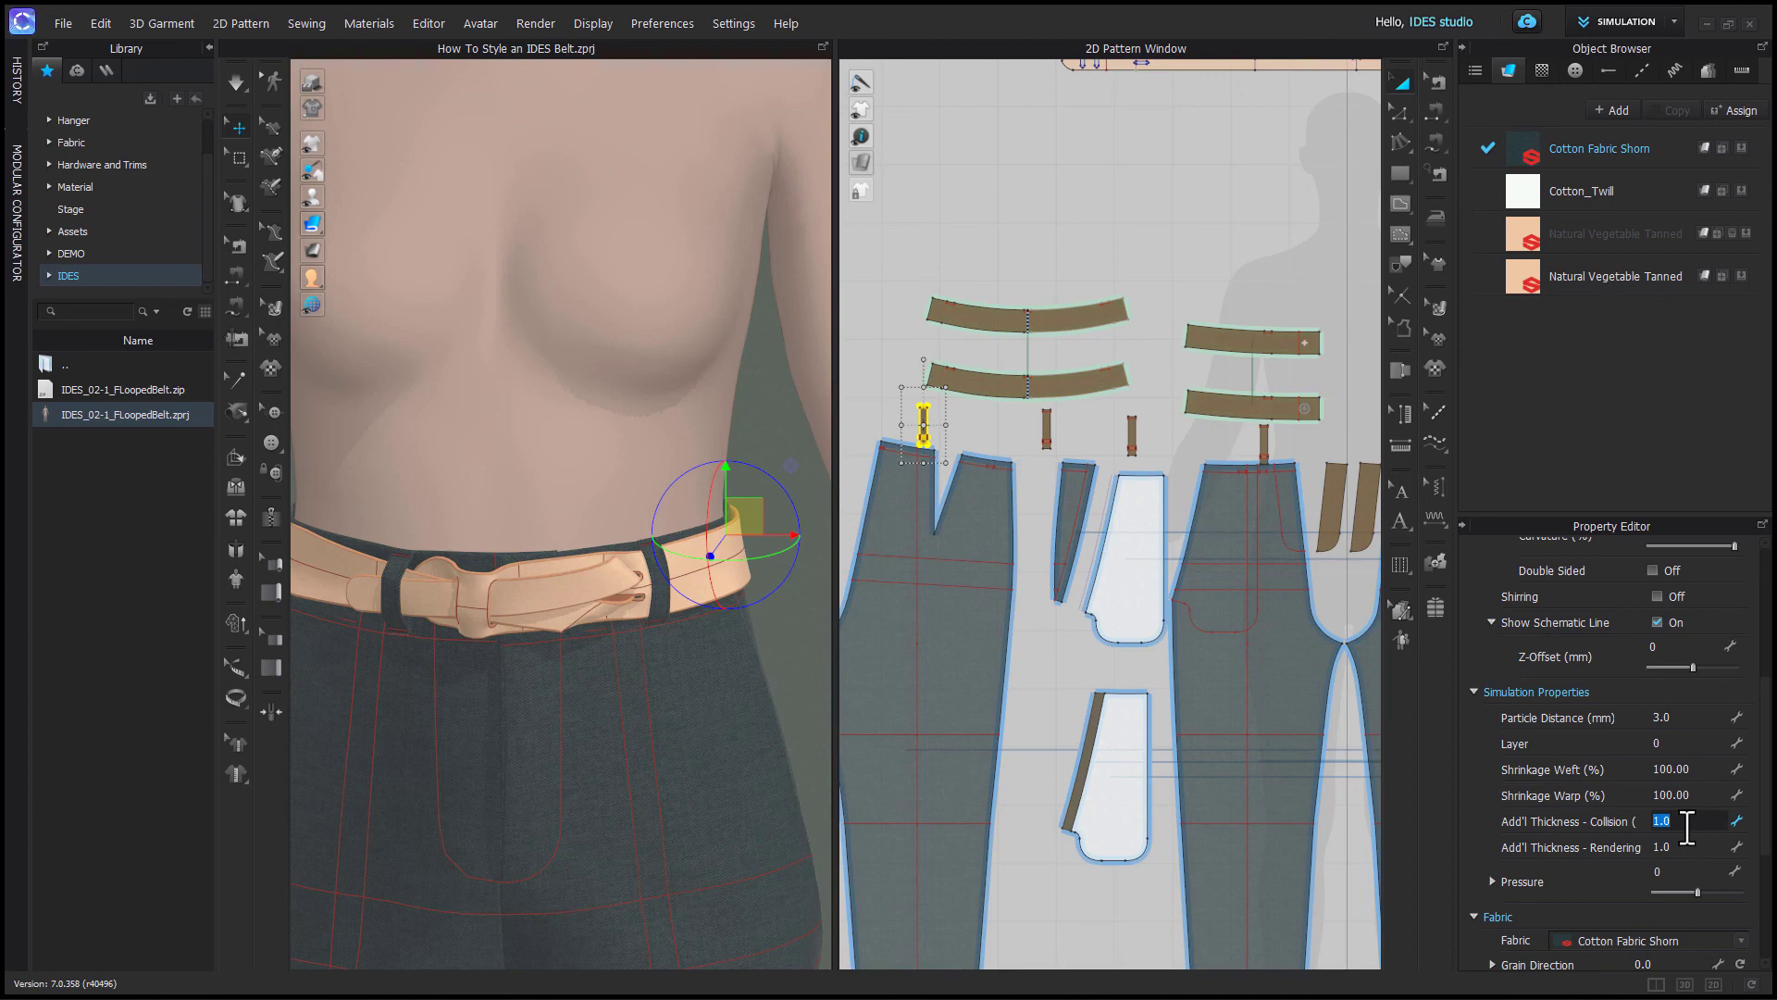
# - Select the belt loop over the belt tip on the garment and examine its gap to the belt from several angles
pyautogui.scroll(5, 682, 667)
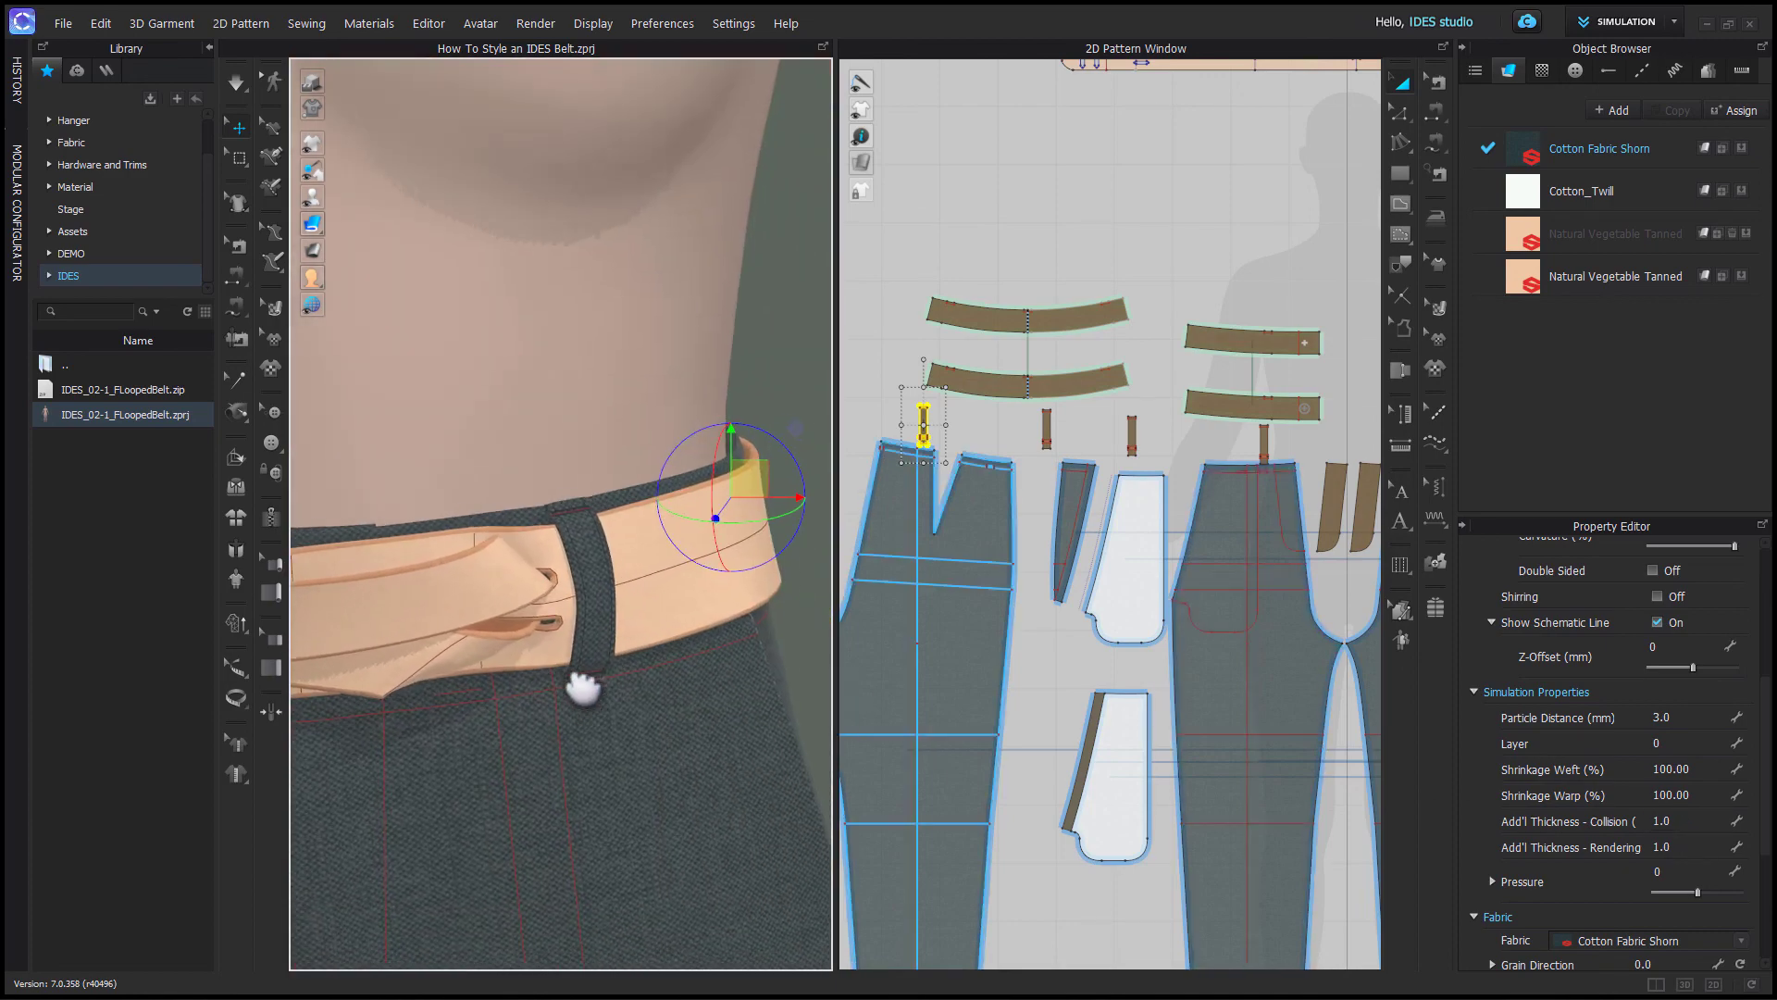
pyautogui.moveTo(583, 690); pyautogui.dragTo(572, 683, button='middle')
pyautogui.moveTo(573, 684); pyautogui.dragTo(692, 710, button='right')
pyautogui.moveTo(504, 723); pyautogui.dragTo(391, 688, button='middle')
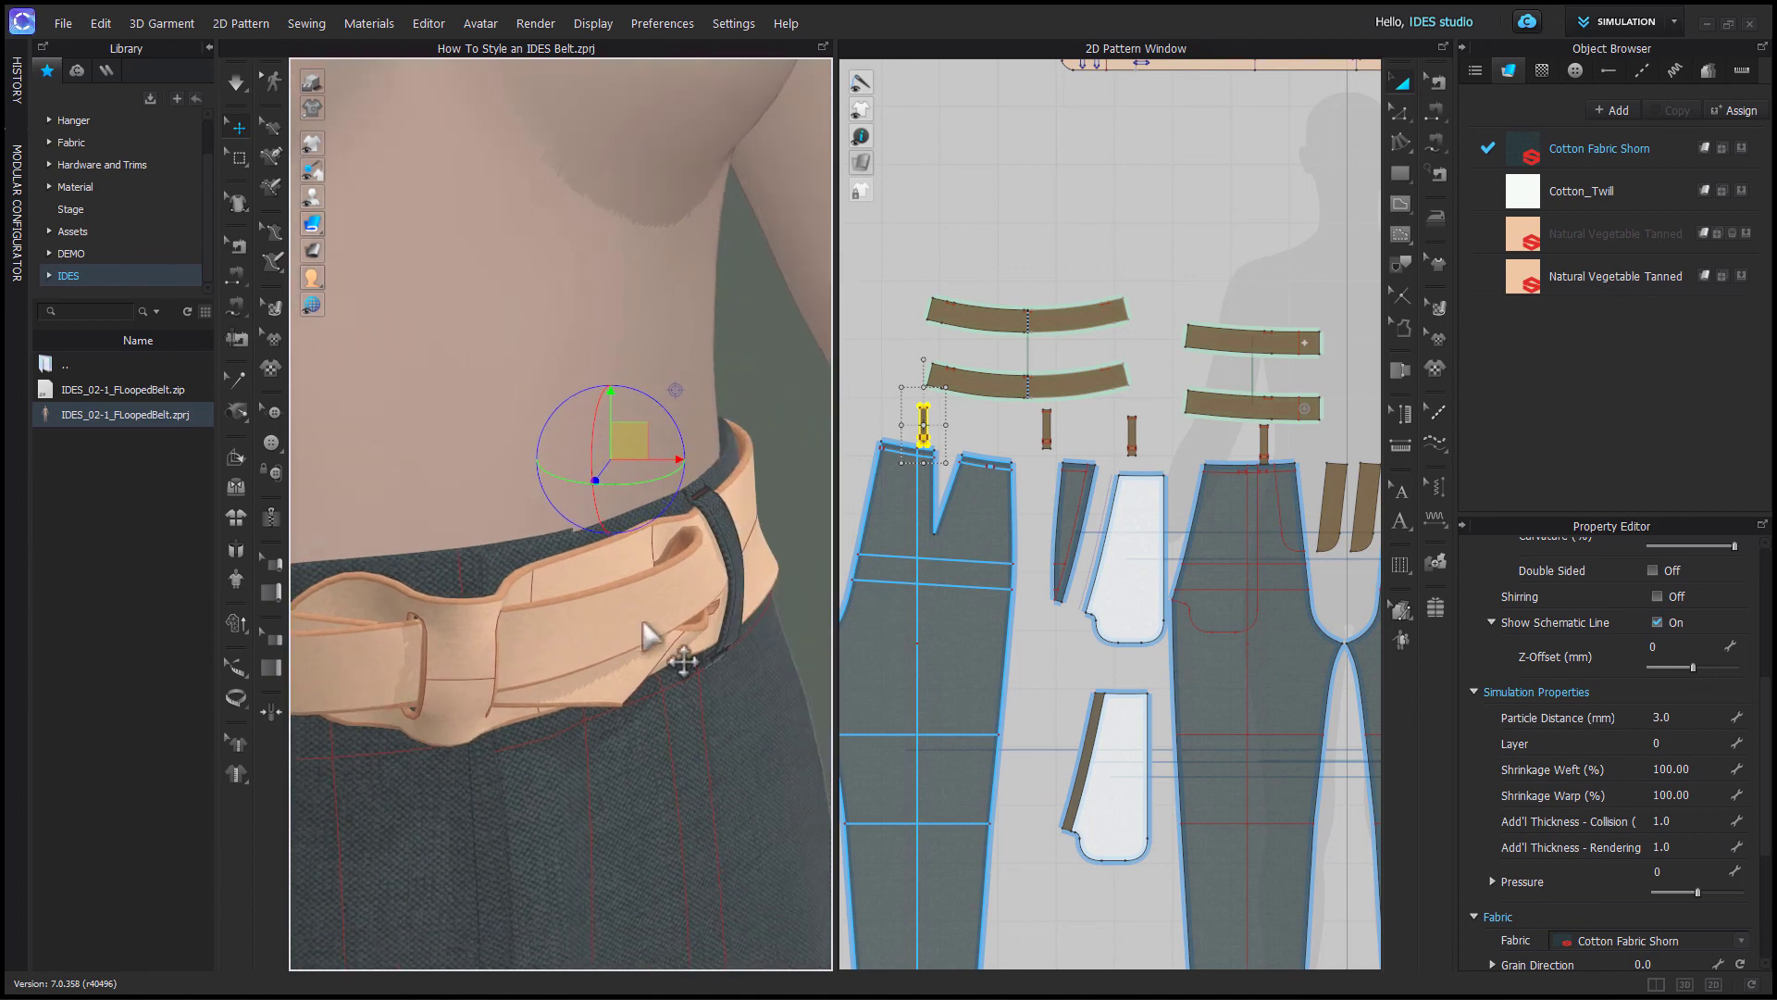
pyautogui.click(737, 558)
pyautogui.moveTo(734, 564); pyautogui.dragTo(794, 657, button='right')
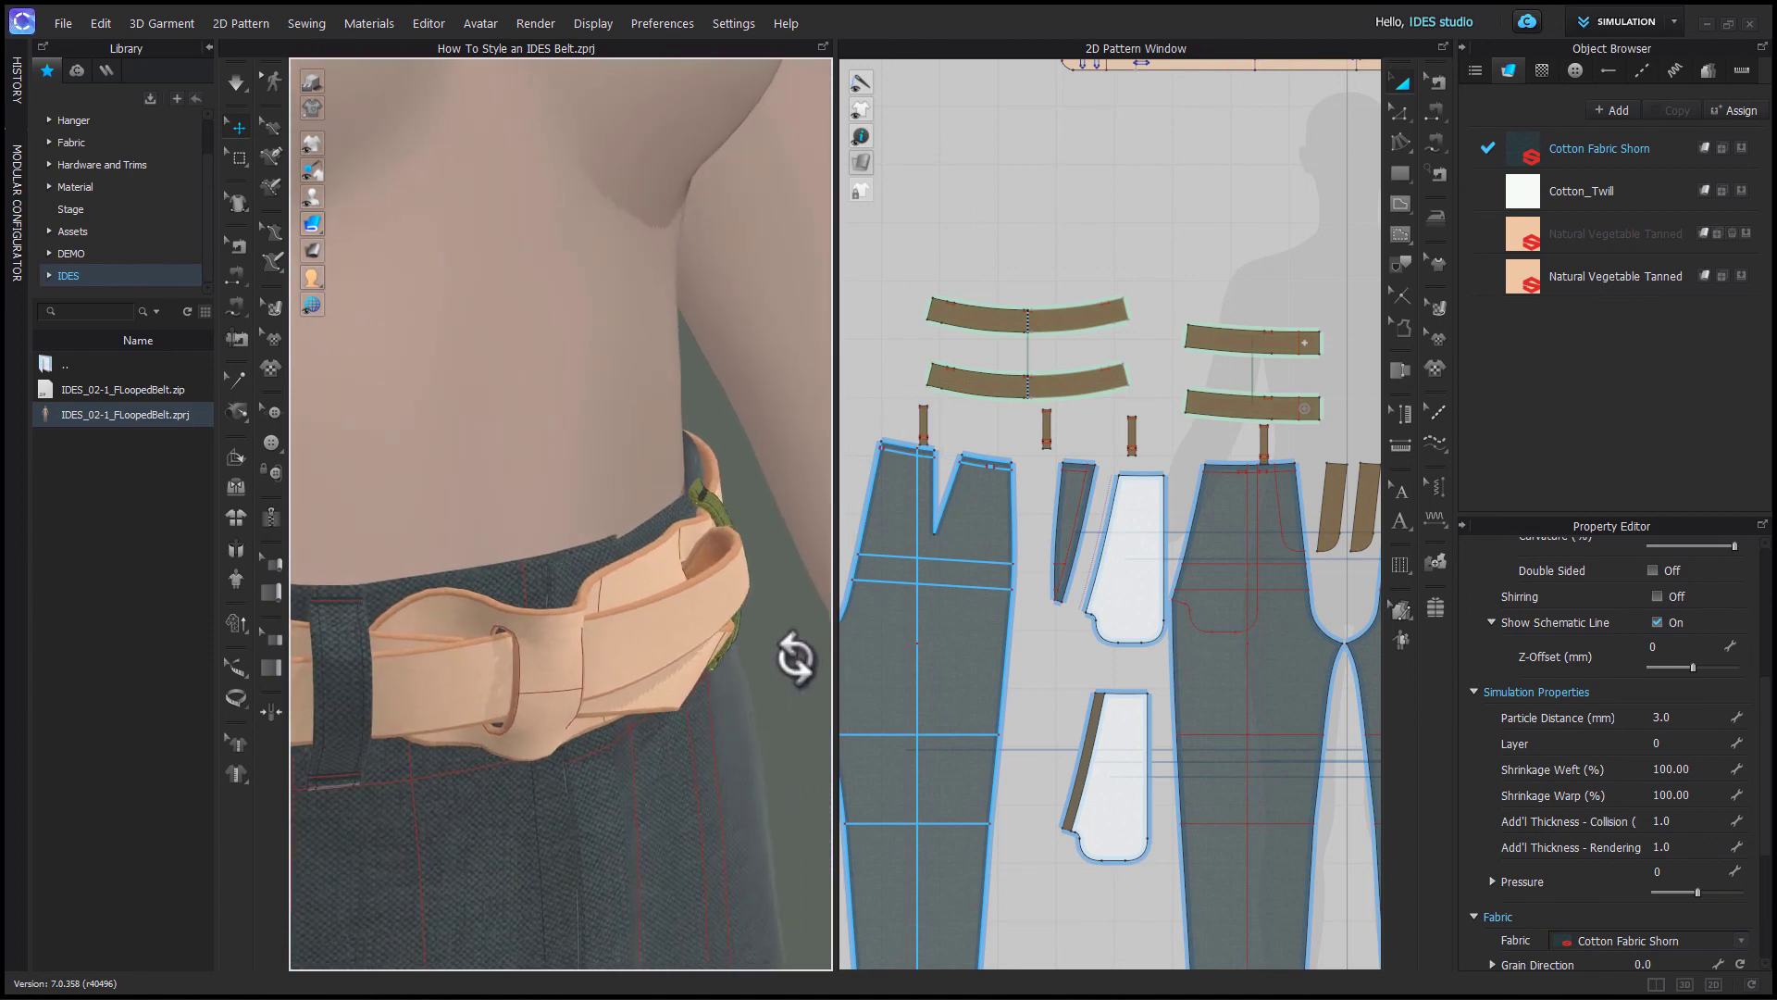
# - Select the trousers' waistband beneath the belt and open its additional collision thickness for editing
pyautogui.scroll(3, 803, 672)
pyautogui.moveTo(805, 674); pyautogui.dragTo(583, 660, button='middle')
pyautogui.moveTo(583, 660); pyautogui.dragTo(571, 463, button='right')
pyautogui.click(567, 454)
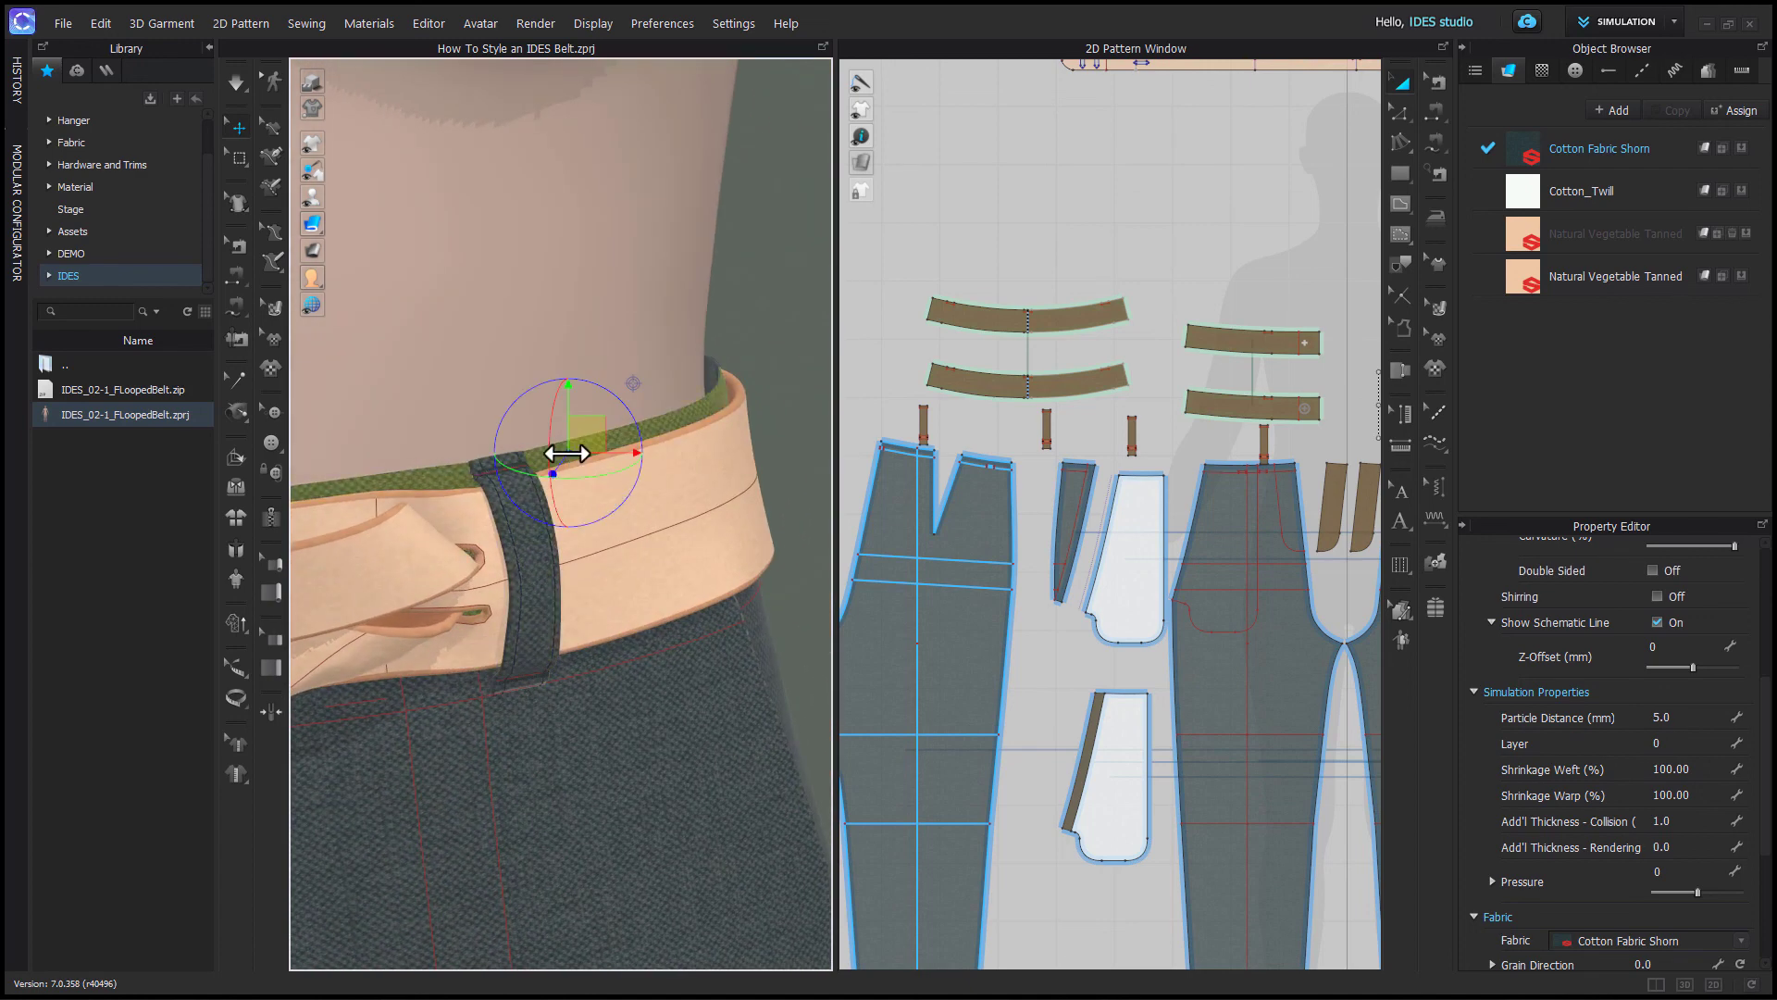
pyautogui.click(1689, 822)
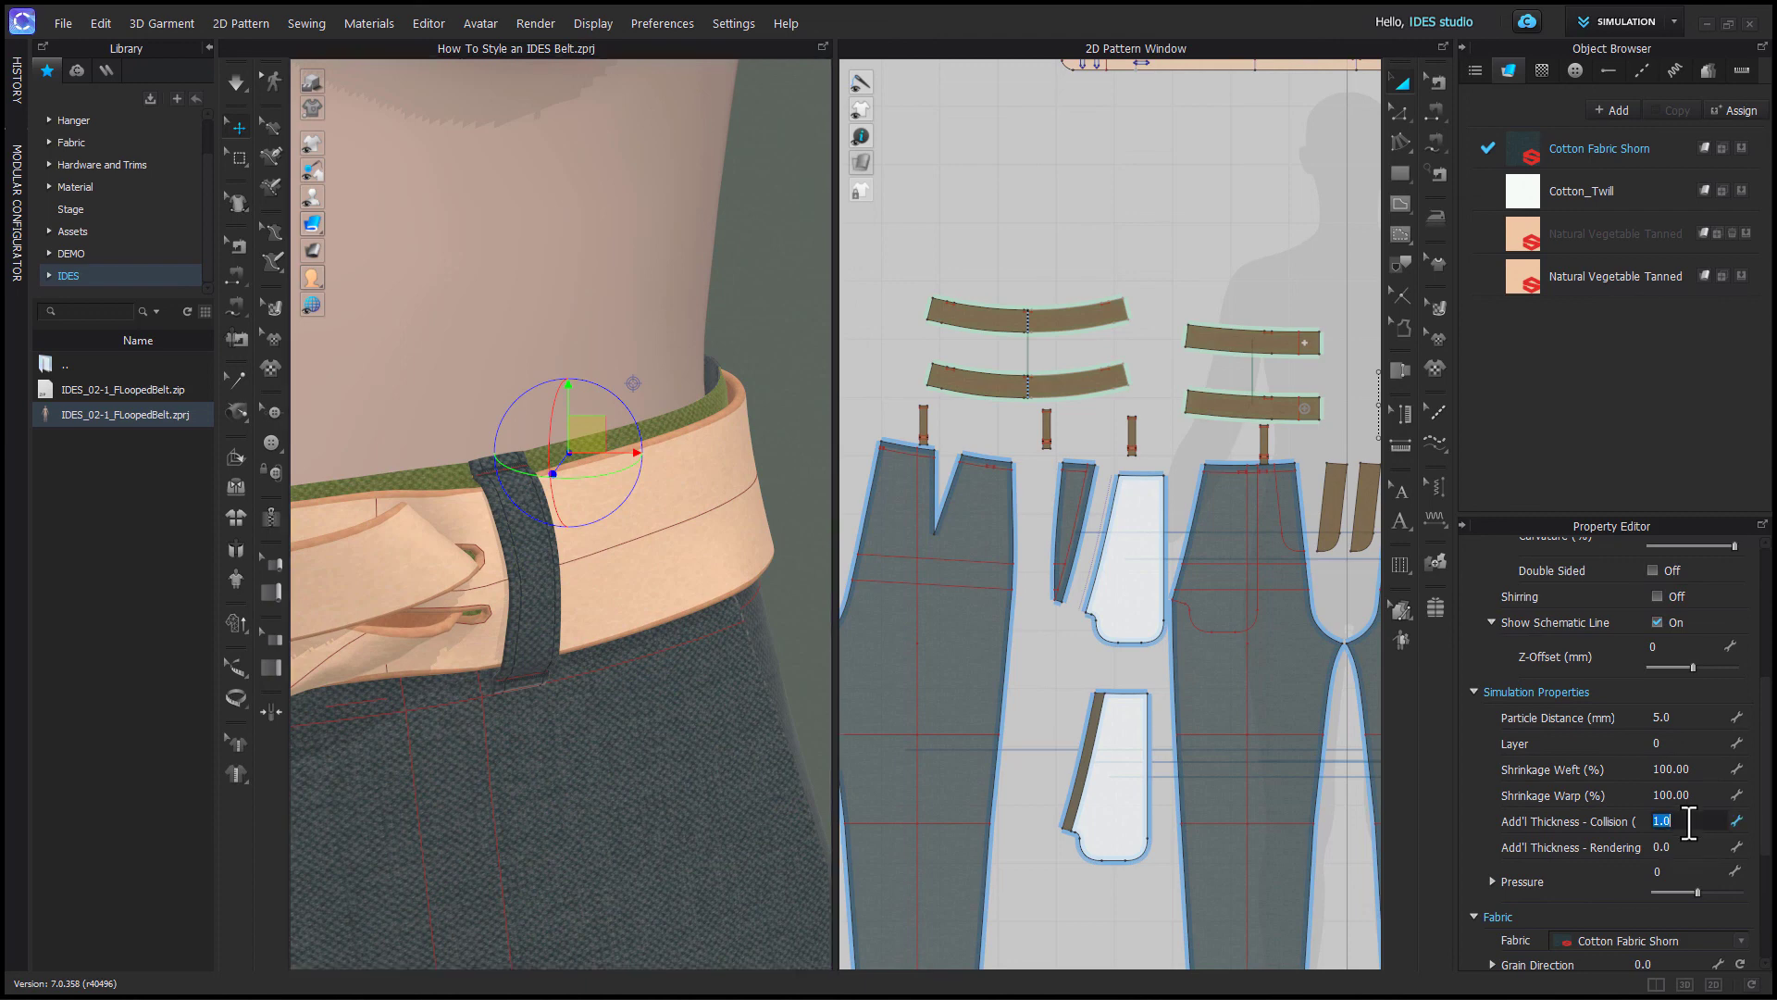
# - Examine the styled belt and its loops at the waist from the front and from an angle
pyautogui.scroll(2, 572, 444)
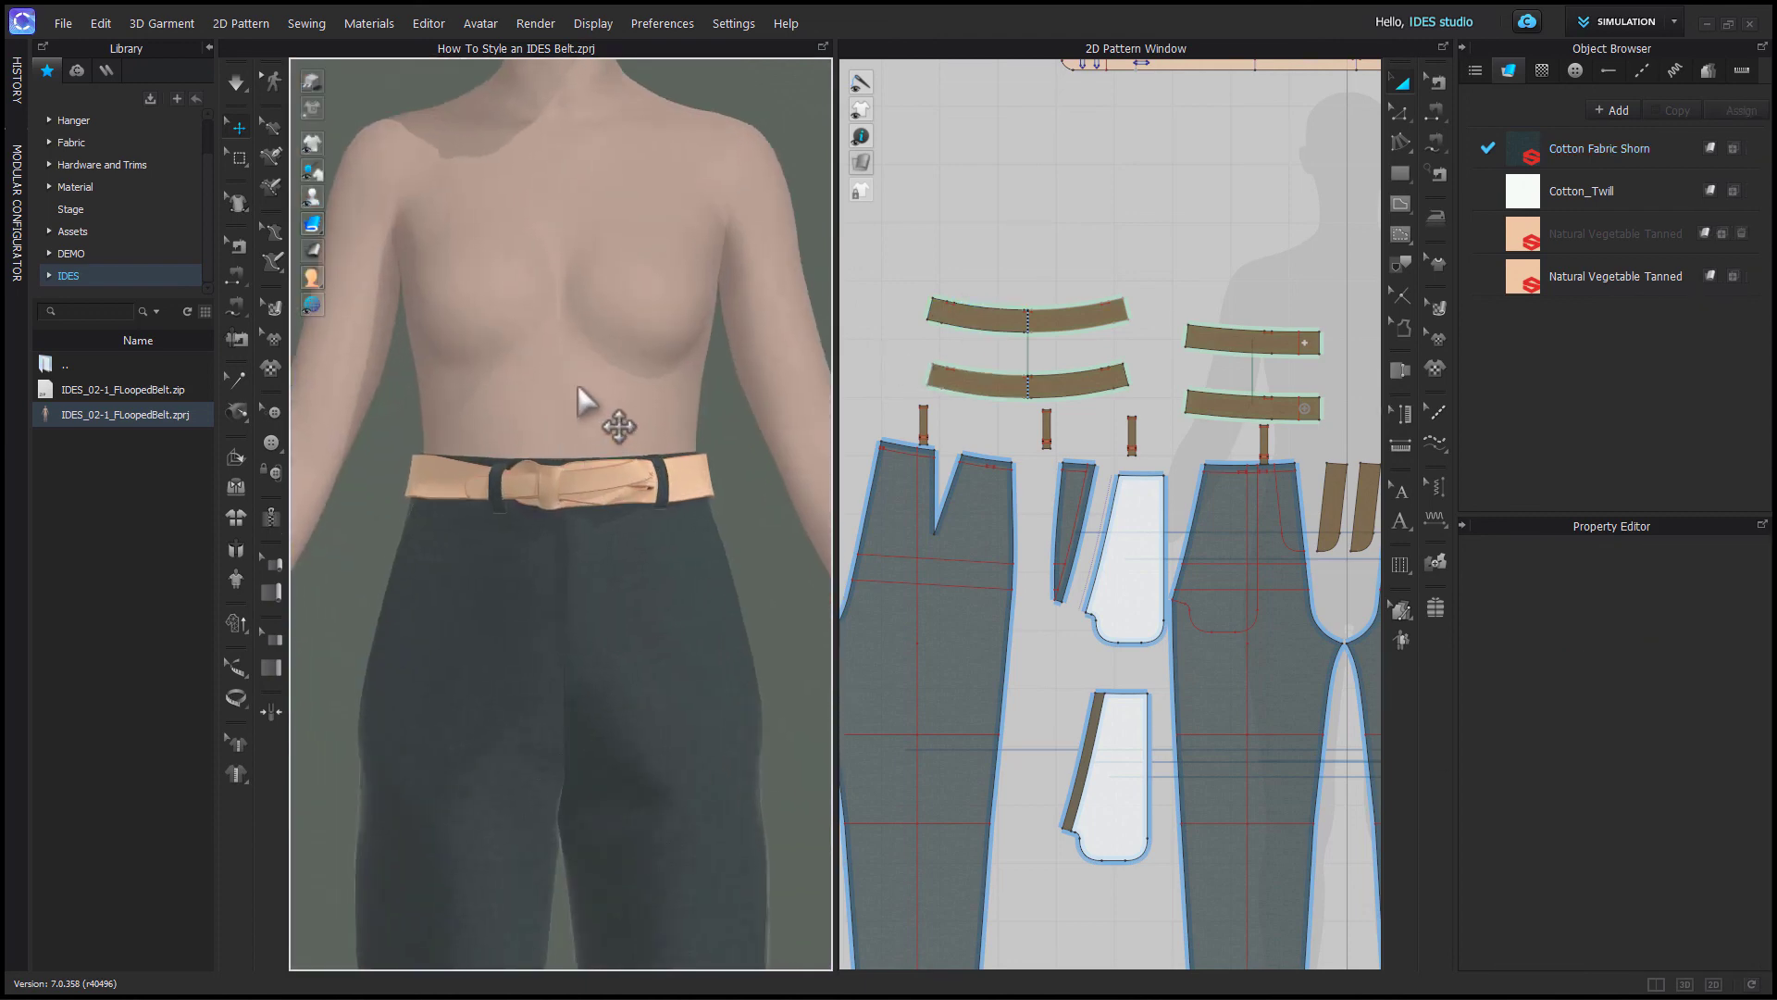
pyautogui.scroll(3, 579, 388)
pyautogui.moveTo(564, 585); pyautogui.dragTo(637, 602, button='right')
pyautogui.scroll(1, 638, 602)
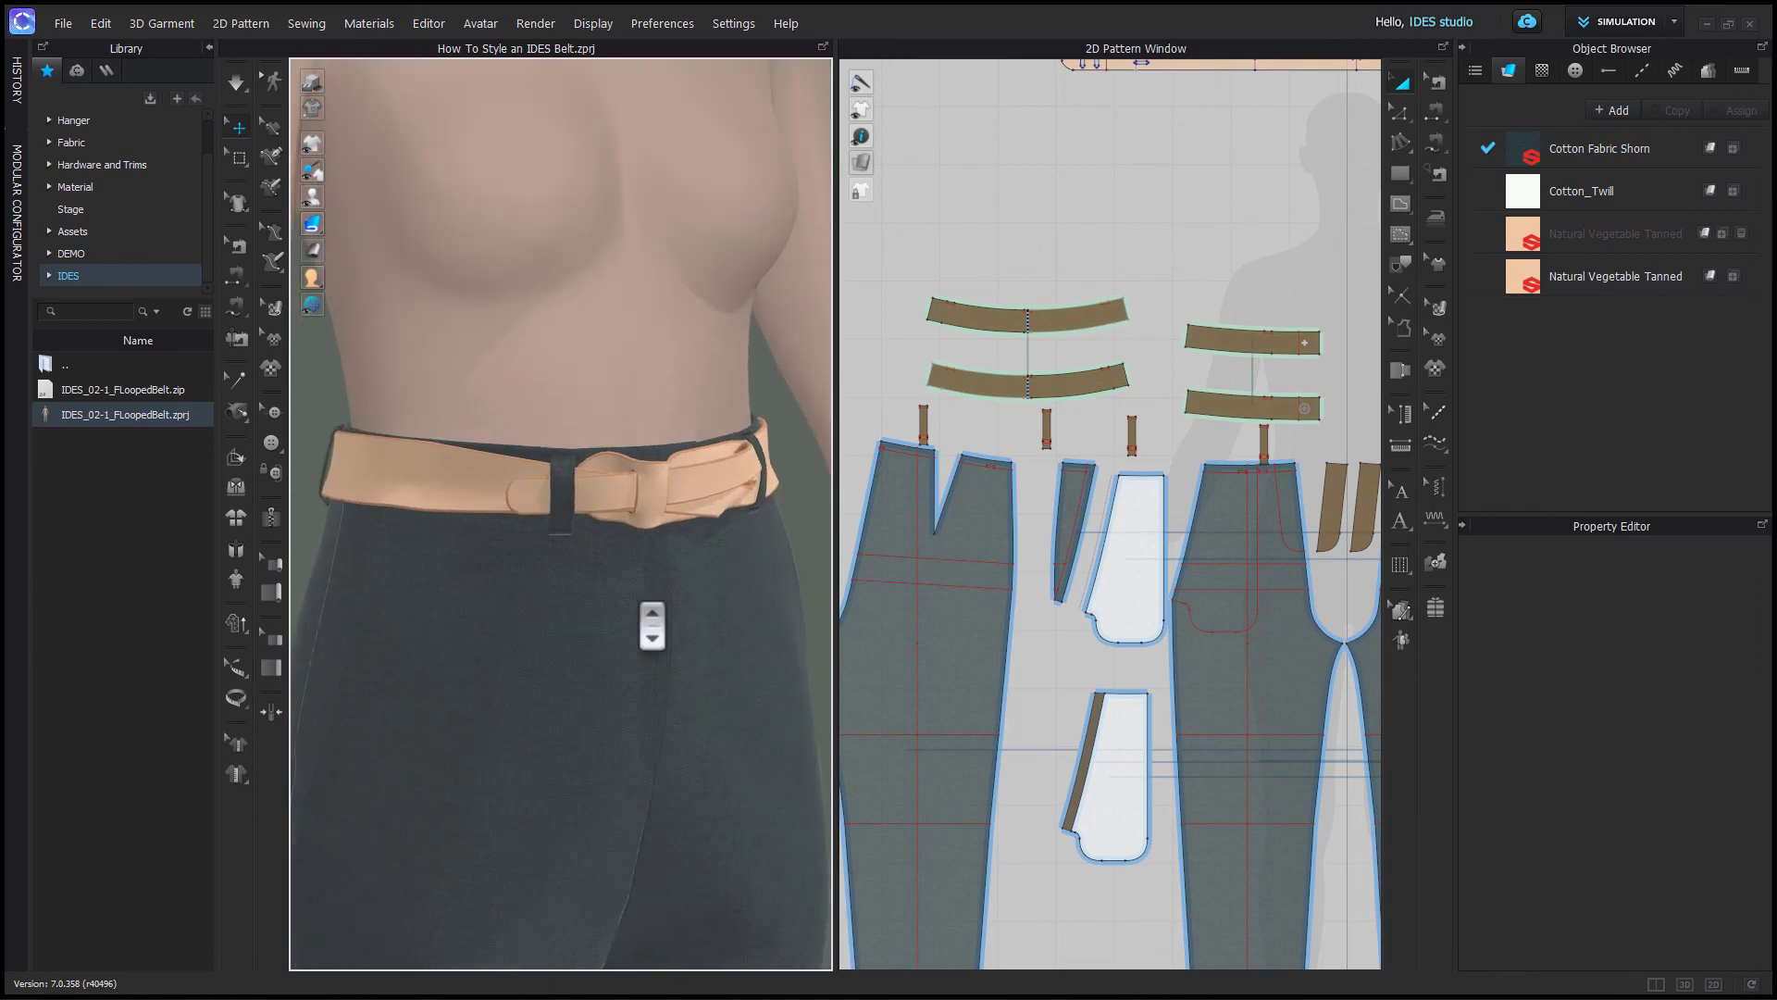